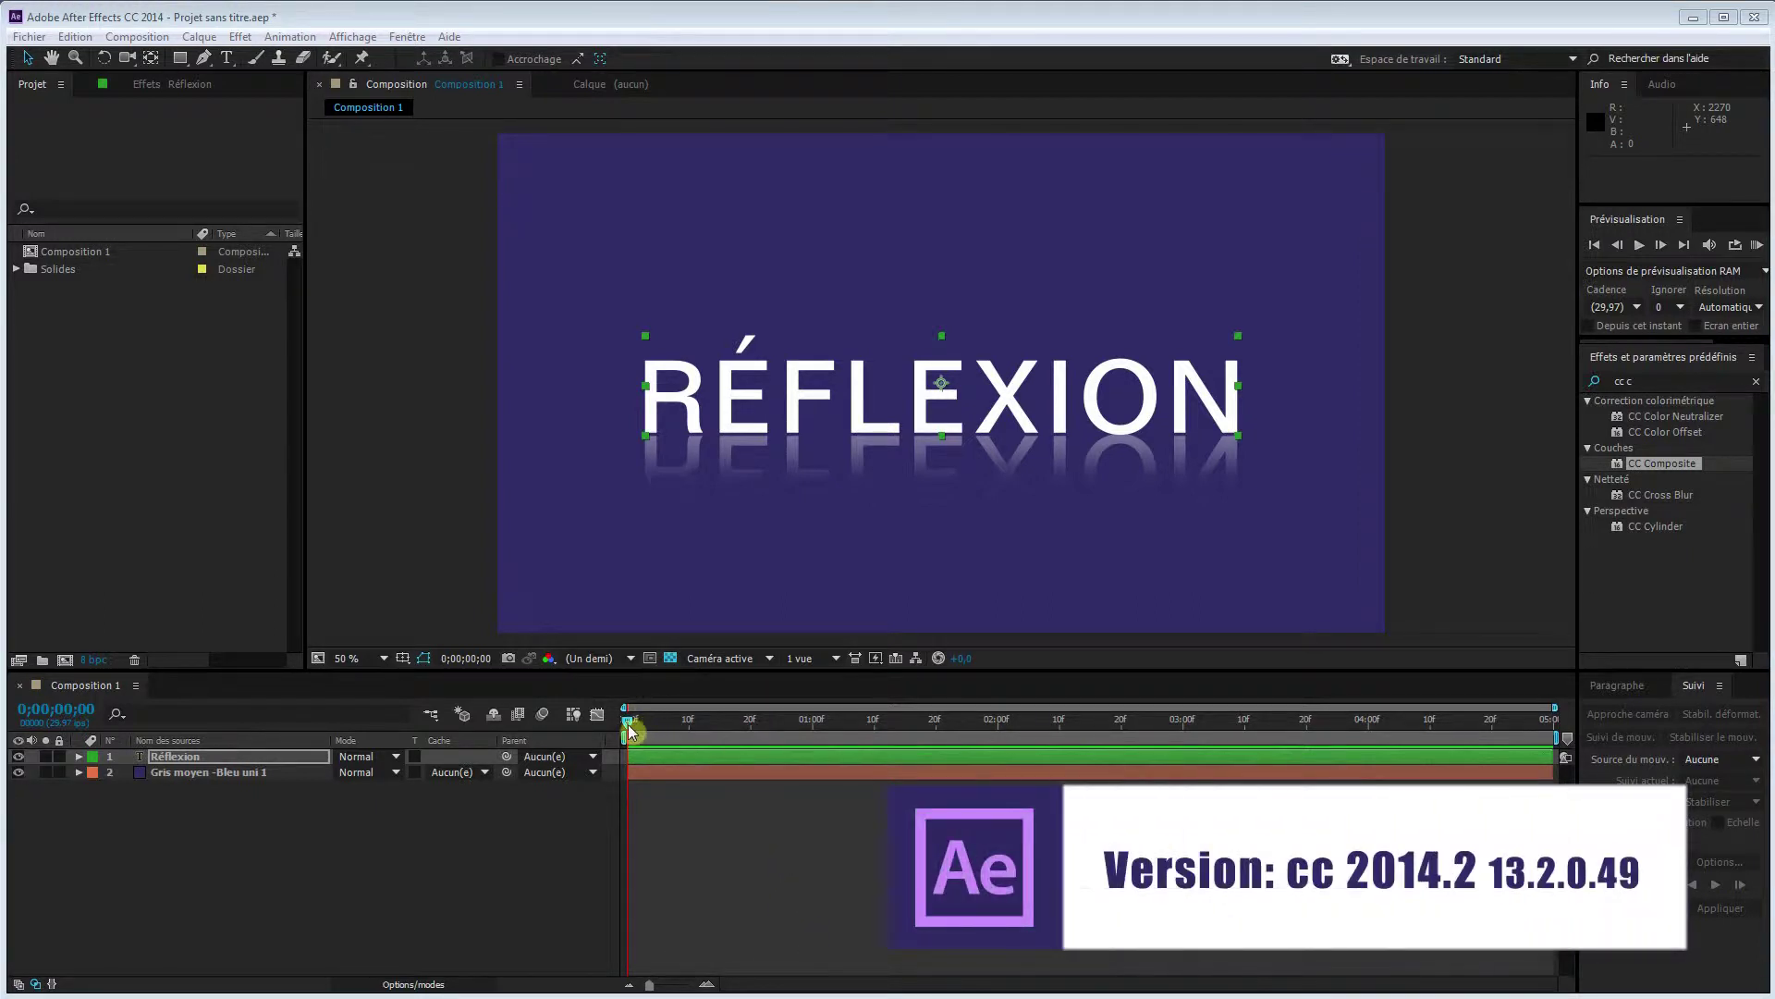
left_click_drag(629, 730, 729, 736)
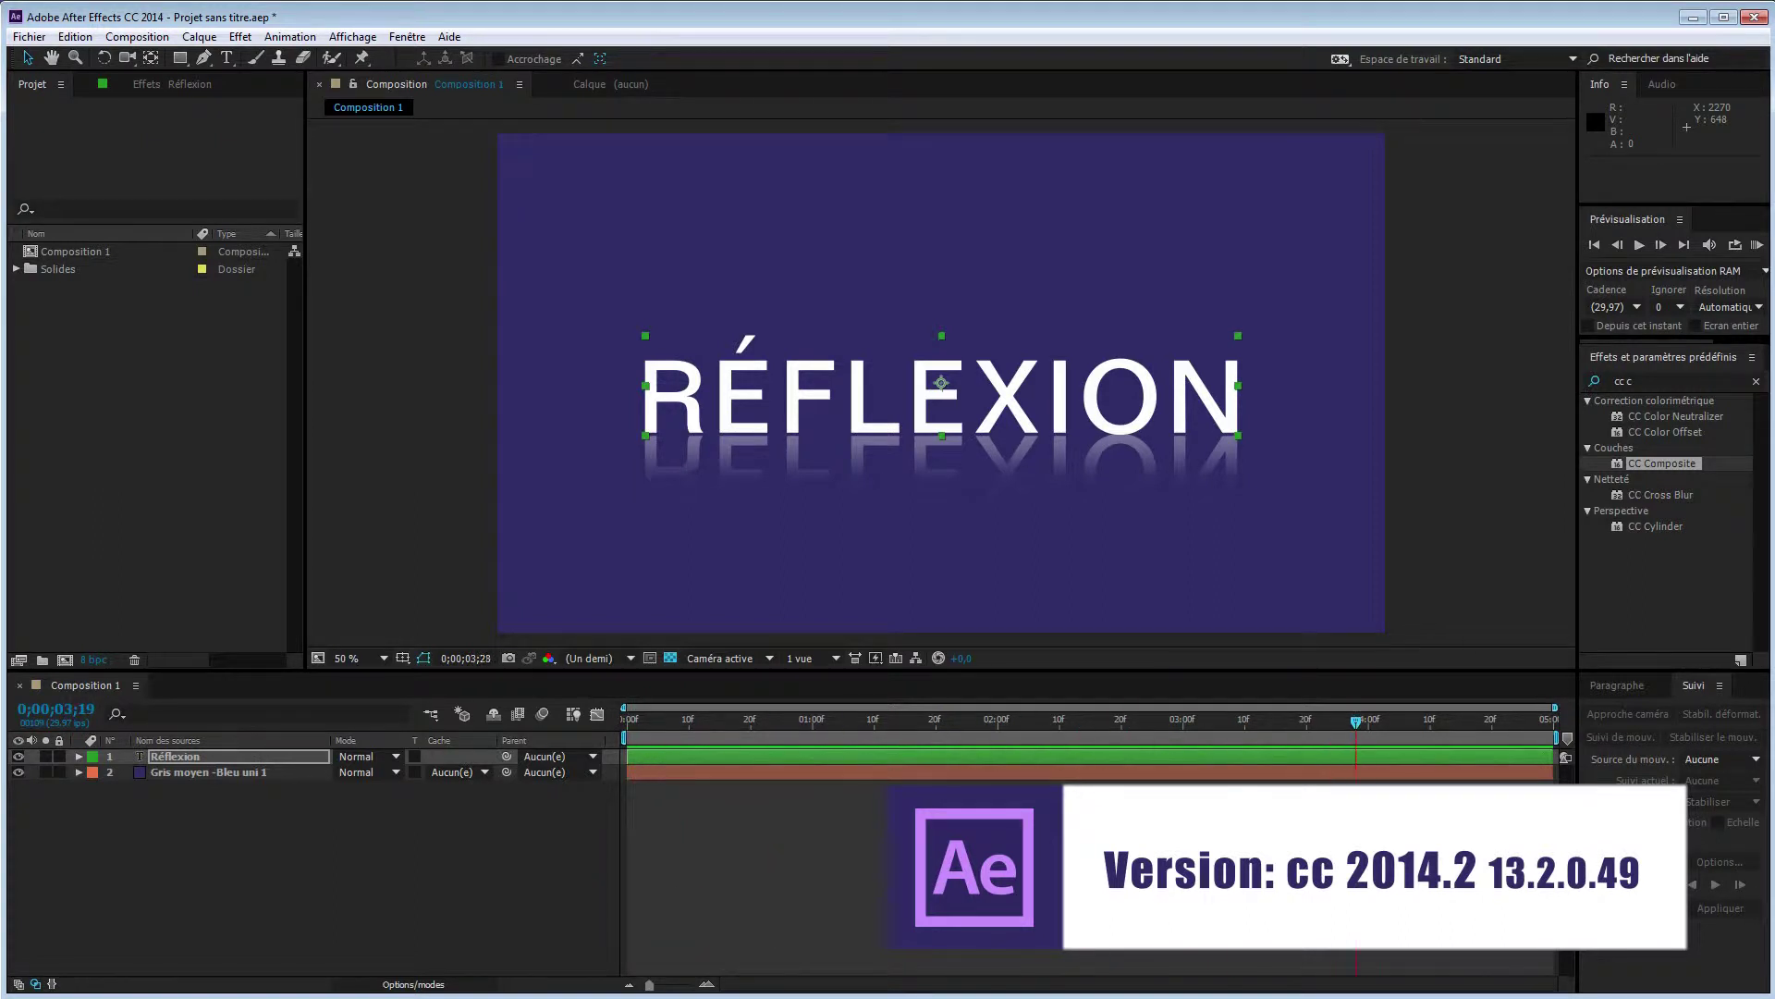
key("Home")
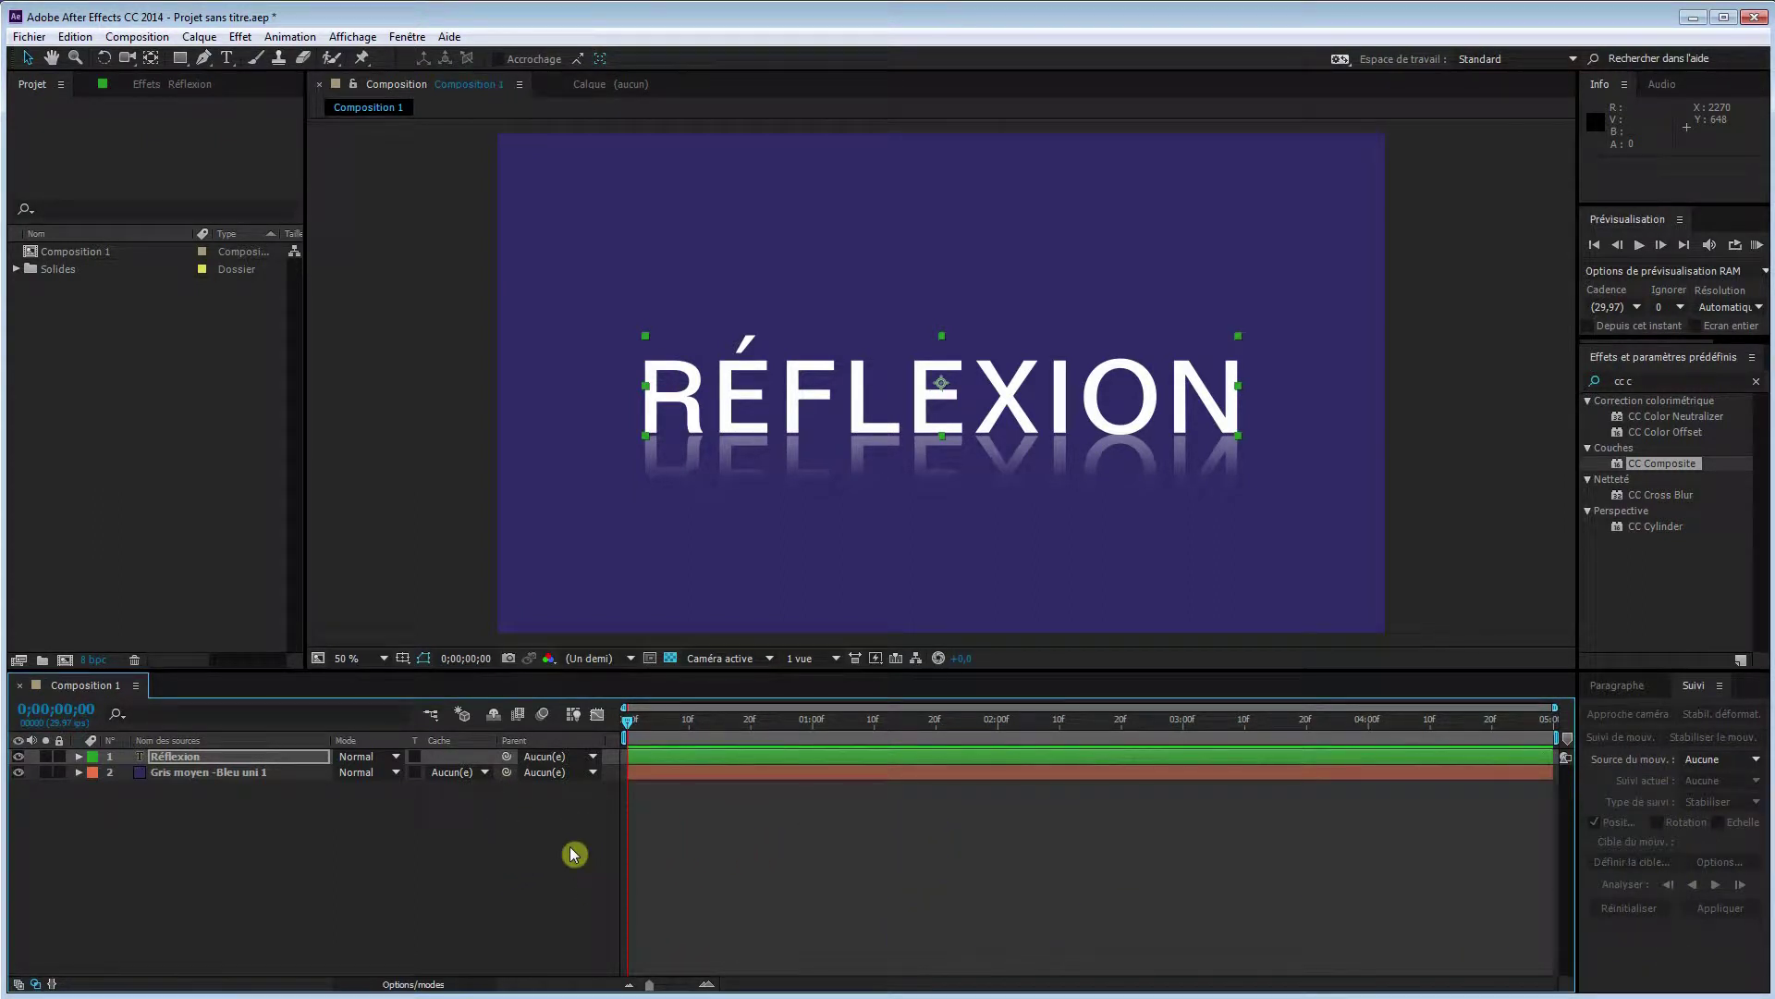
left_click_drag(629, 721, 608, 791)
key("Return")
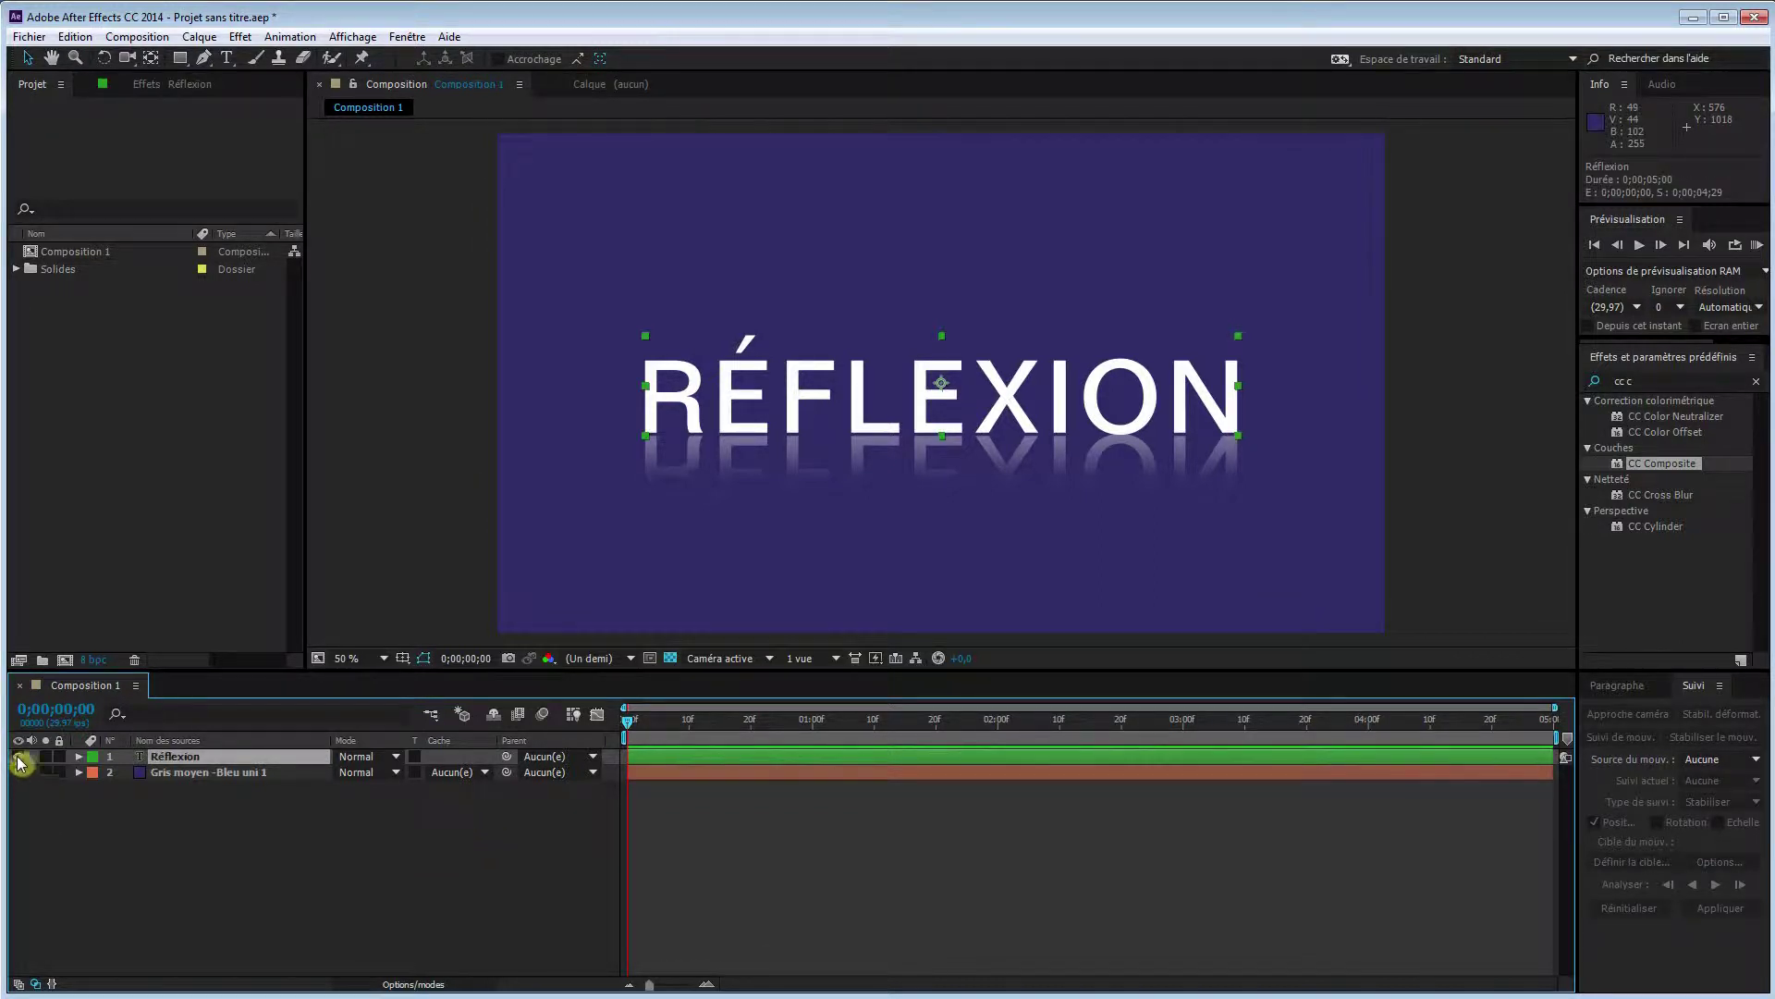
Hide the finished Réflexion text layer and create a new text layer reading "RÉFLEXTION"
left_click(19, 756)
right_click(341, 846)
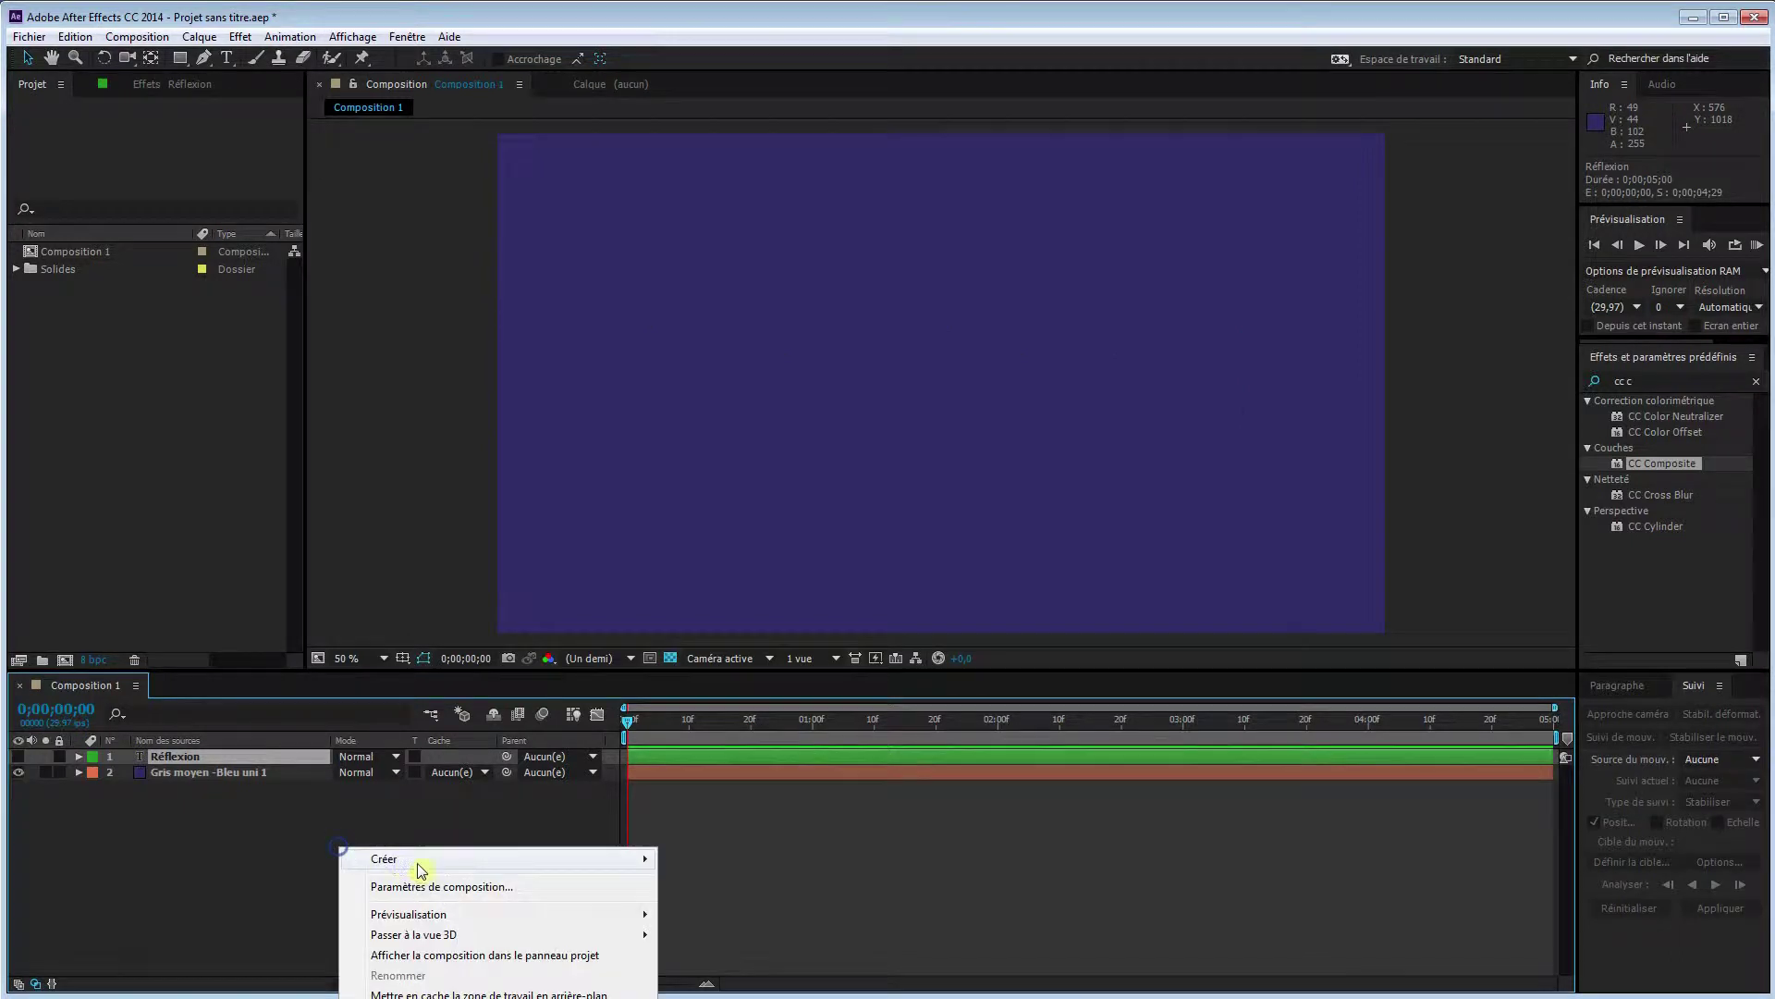
mouse_move(427, 862)
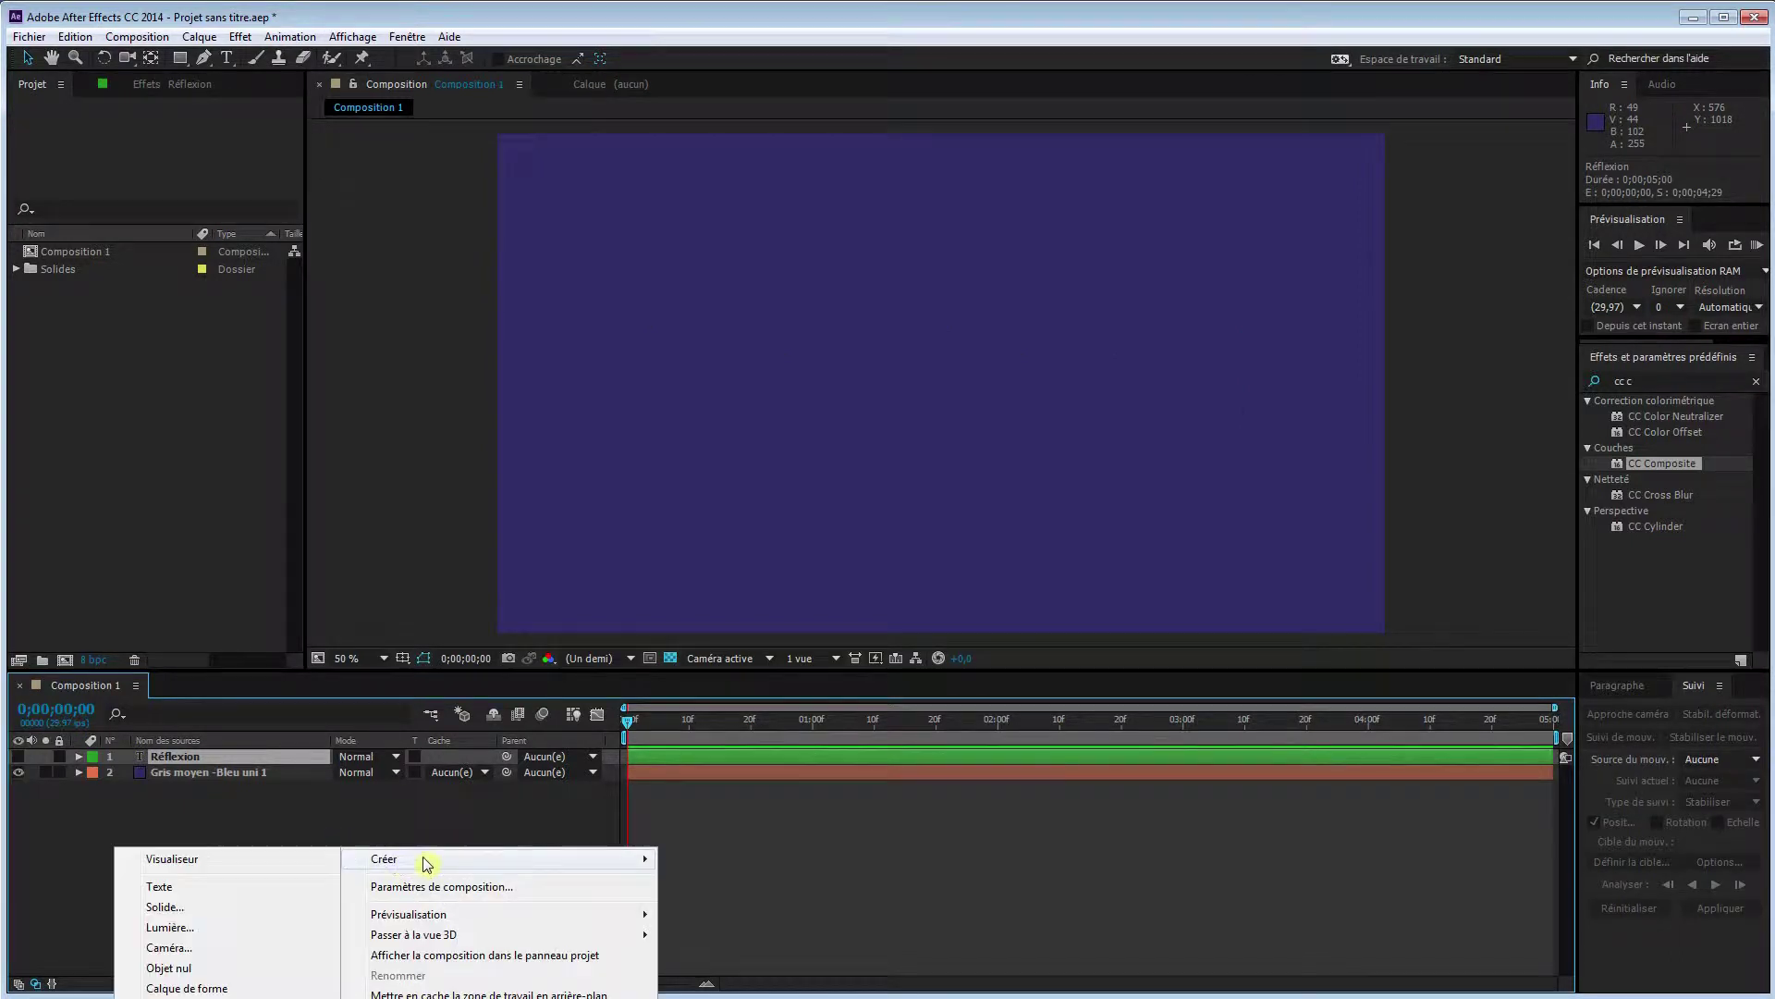
left_click(205, 887)
type("RE")
key("BackSpace")
type("ÉF")
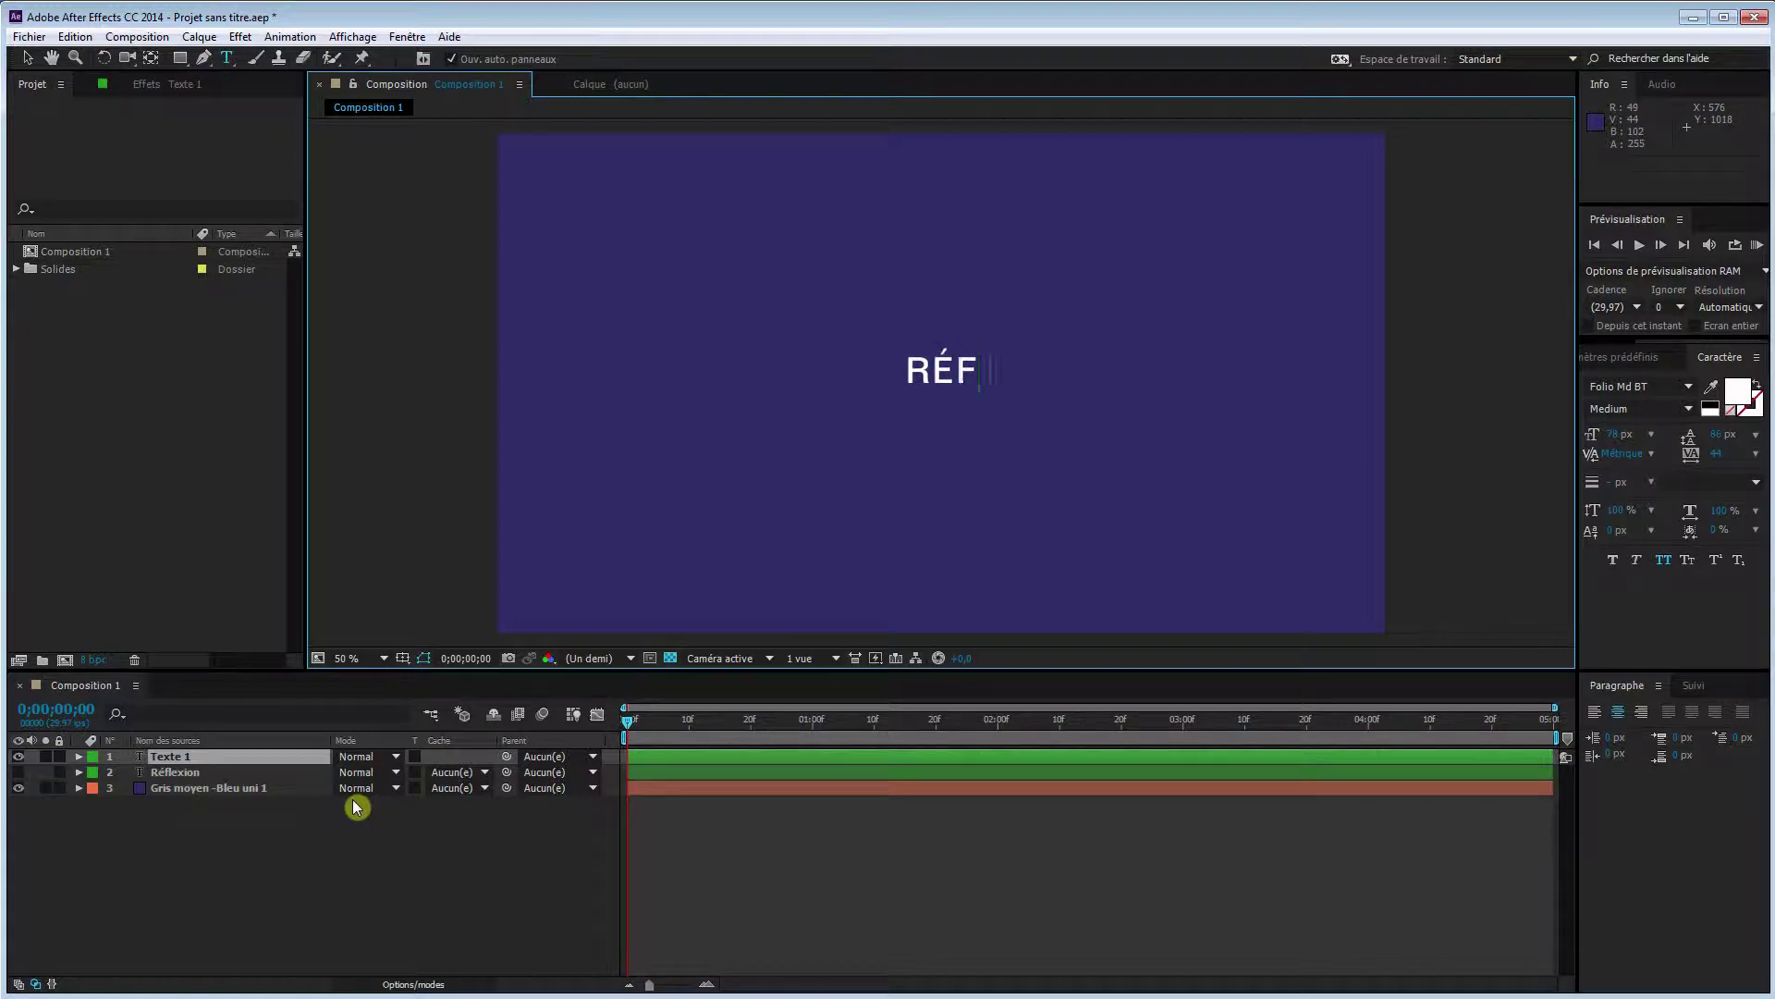
type("LEXTION")
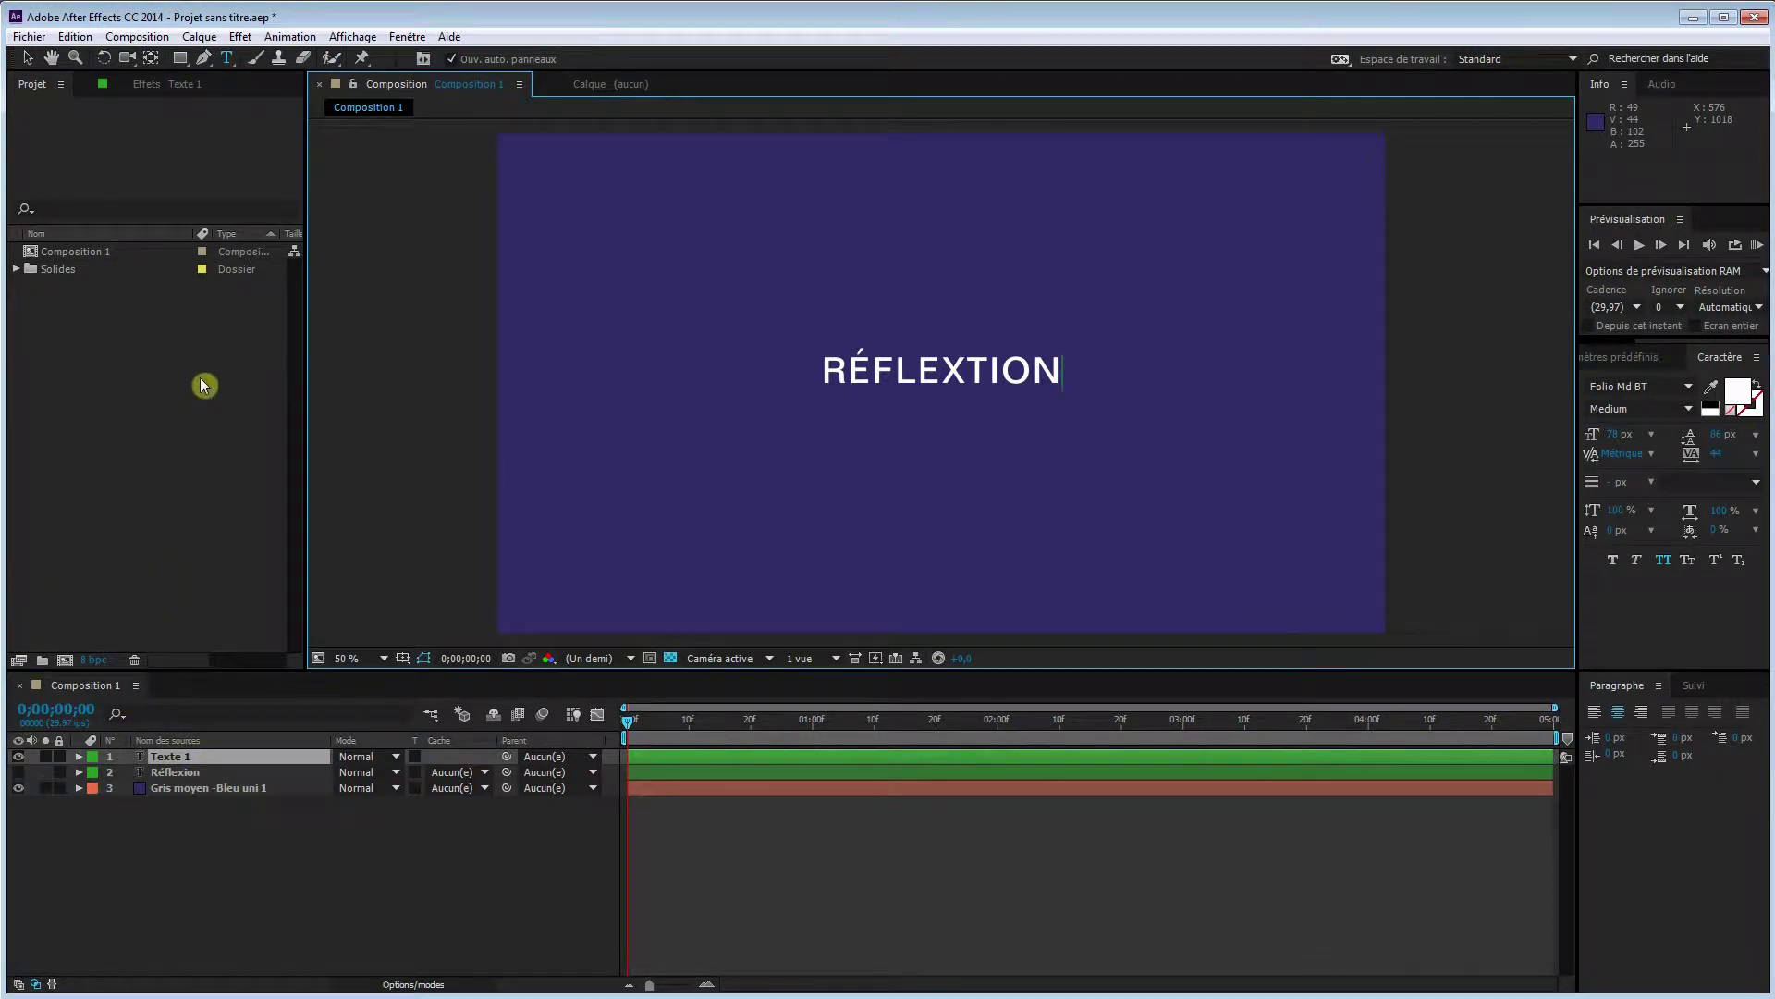
key("Escape")
Scale the new text up to about 289% and move it down to position 960, 598
key("v")
left_click_drag(1060, 349, 1276, 273)
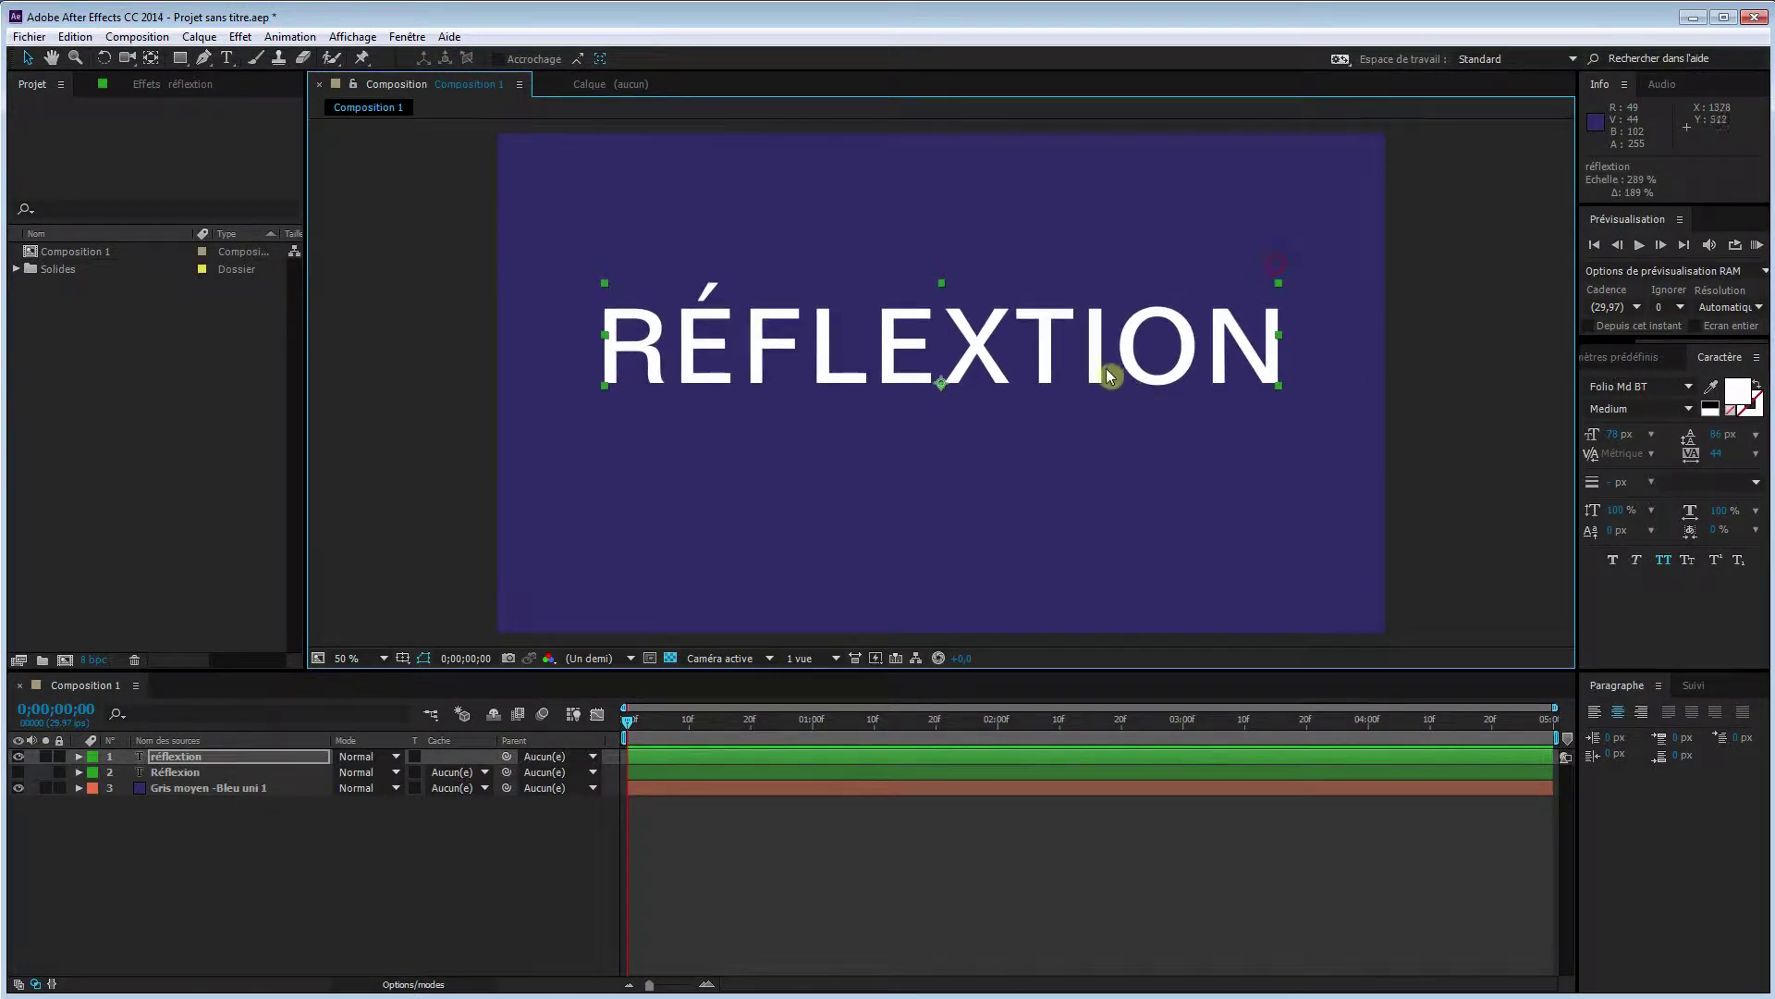
left_click_drag(1094, 371, 1092, 398)
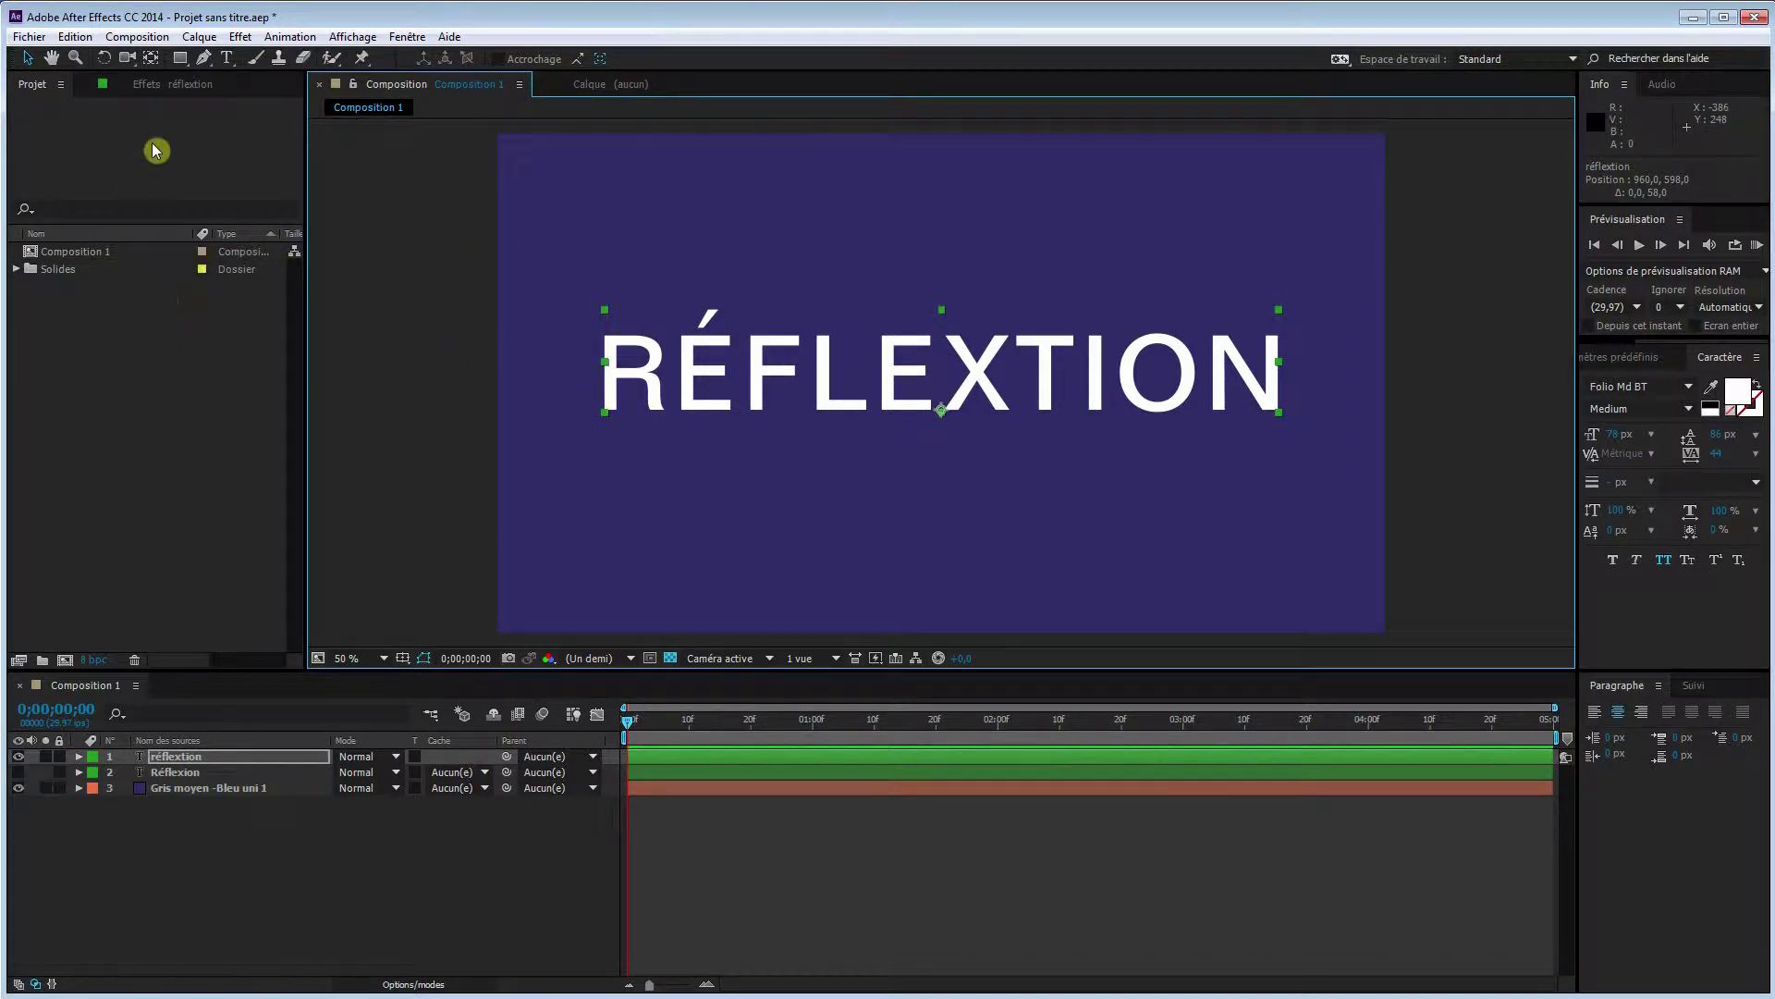
Apply the Géométrie distortion effect to the new text layer
left_click(162, 89)
right_click(153, 165)
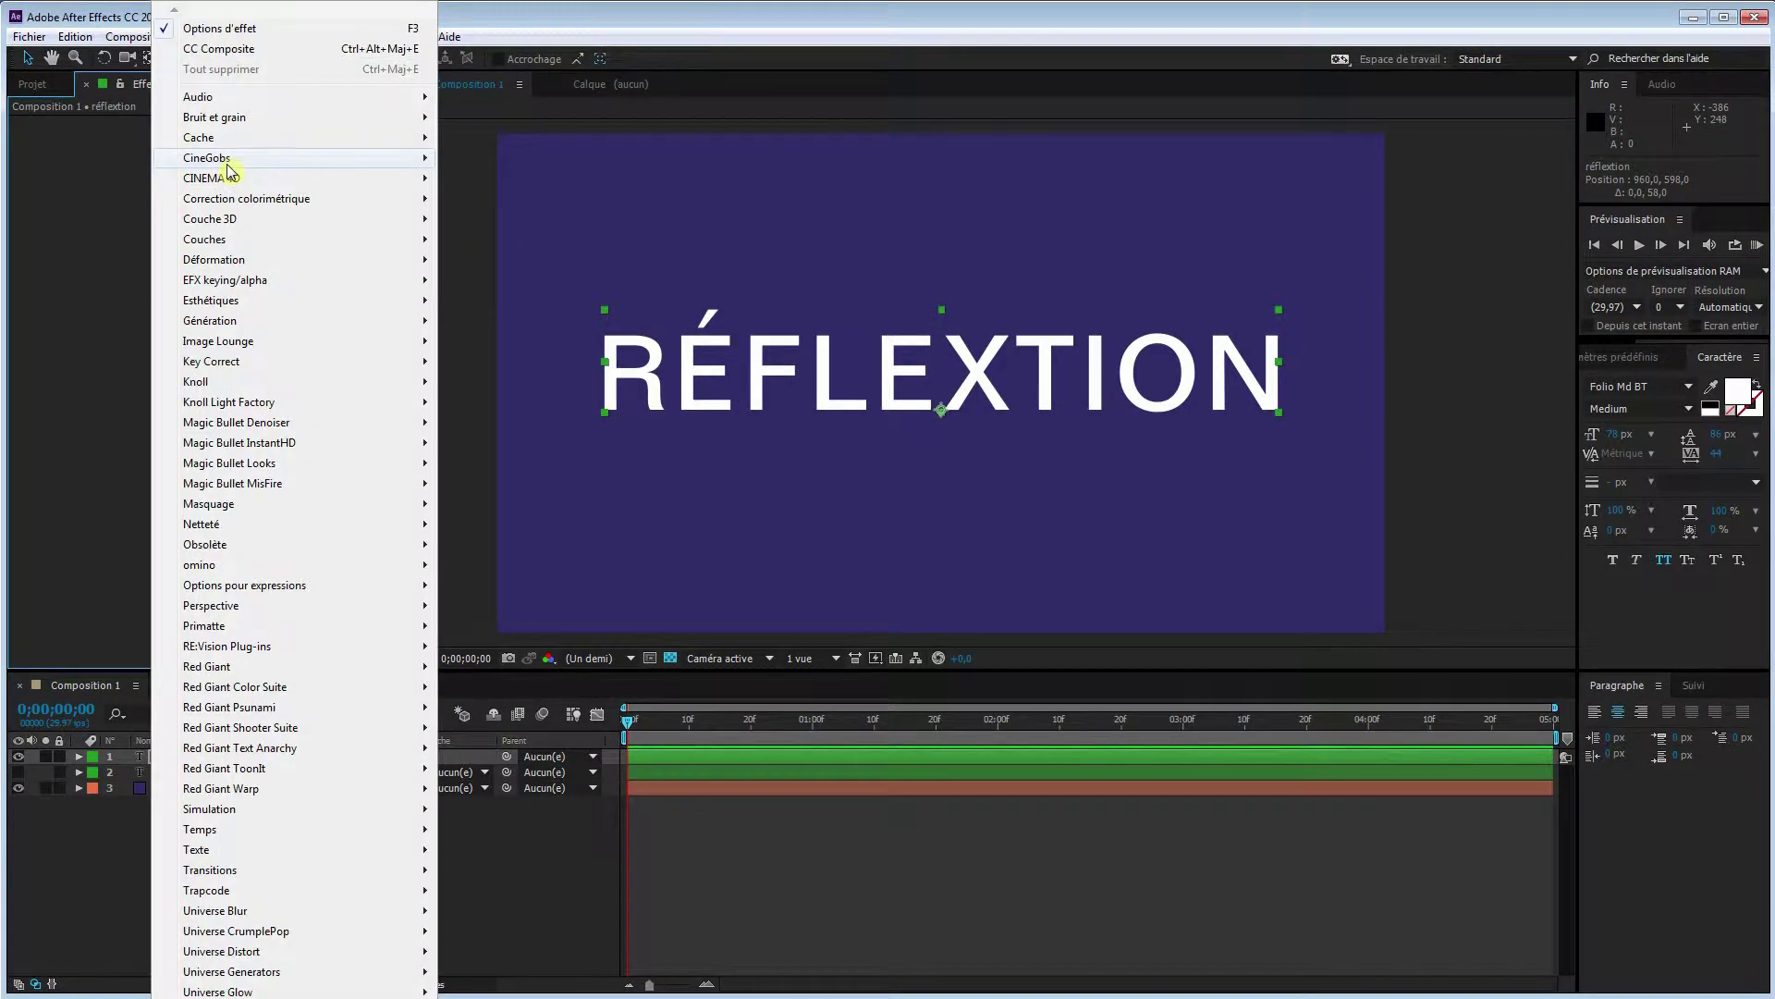
mouse_move(280, 163)
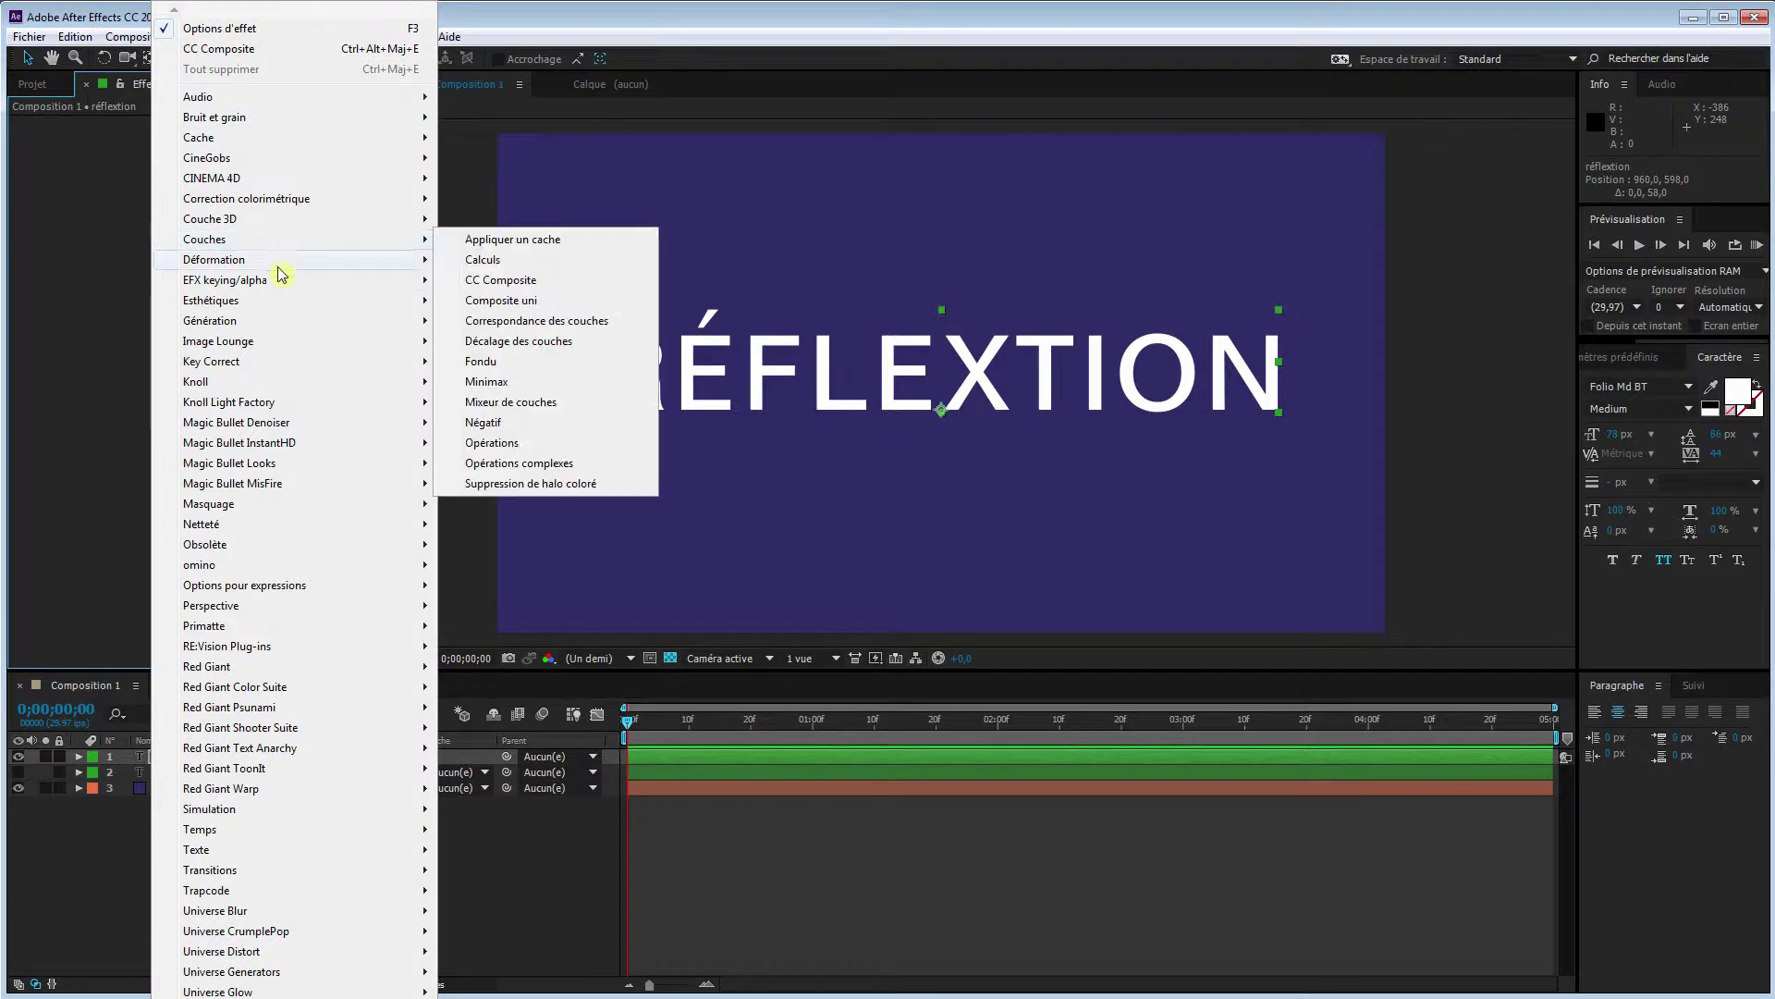
mouse_move(282, 265)
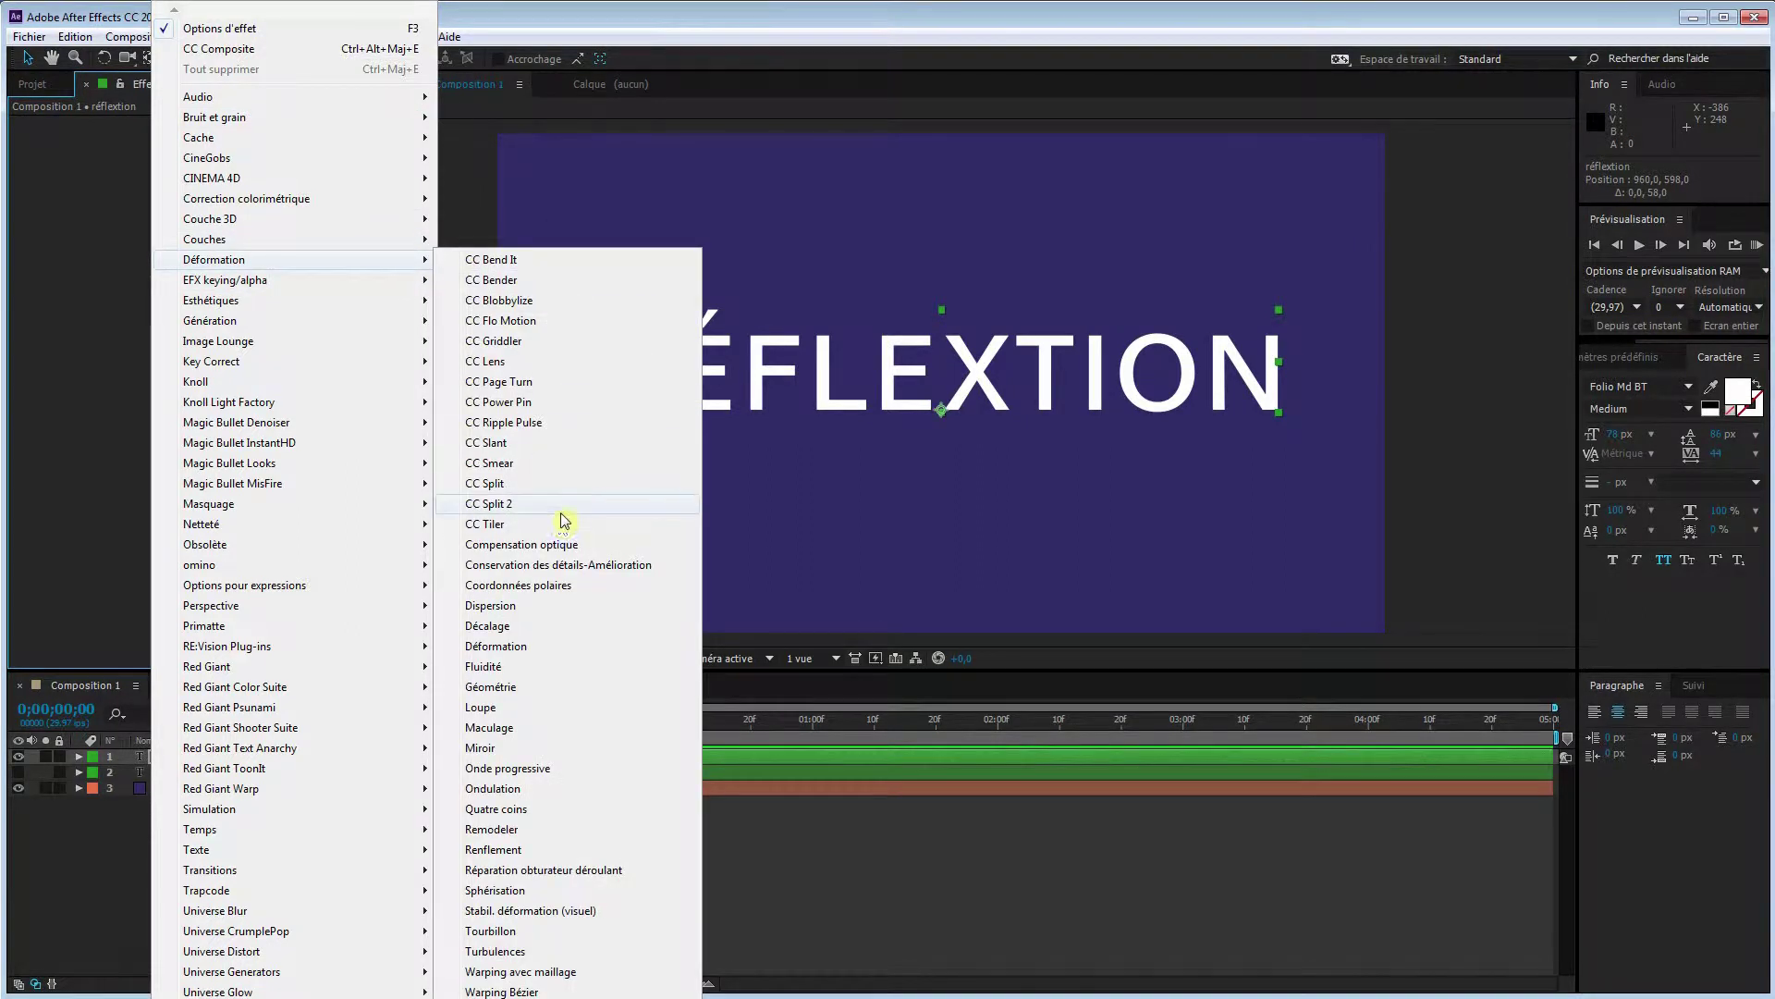
left_click(534, 687)
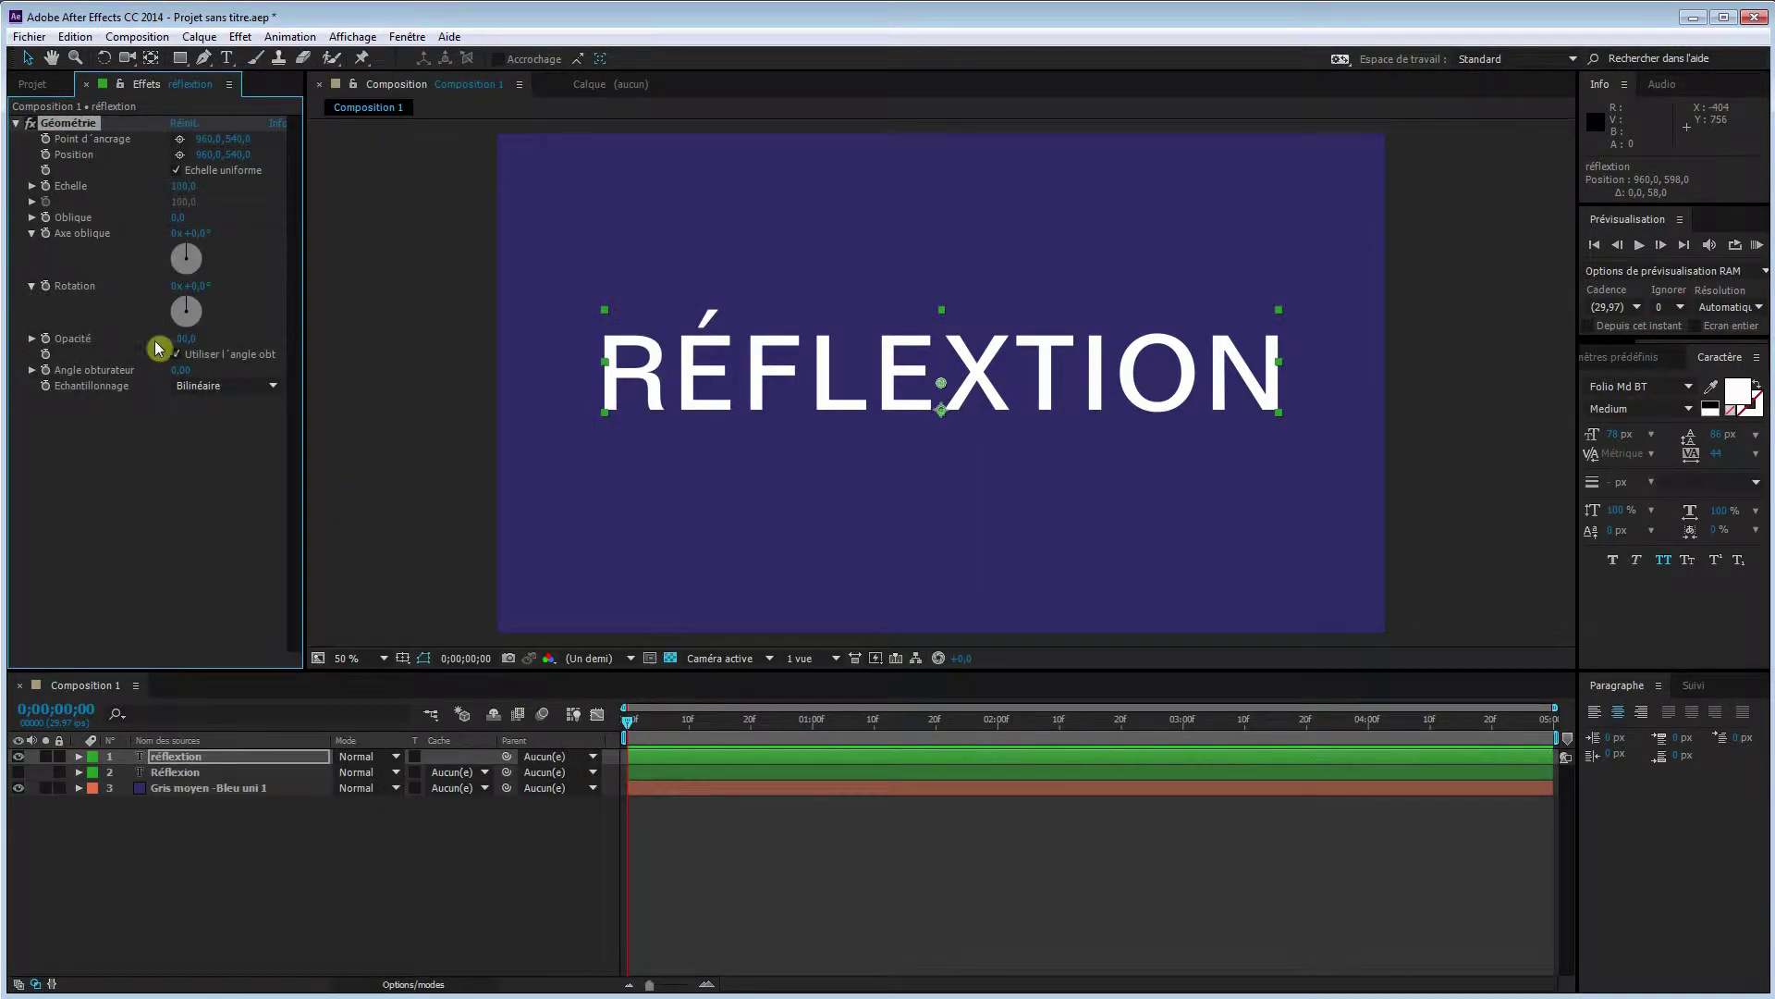
Add the Volet linéaire transition effect to the text layer, below the Géométrie effect
right_click(192, 454)
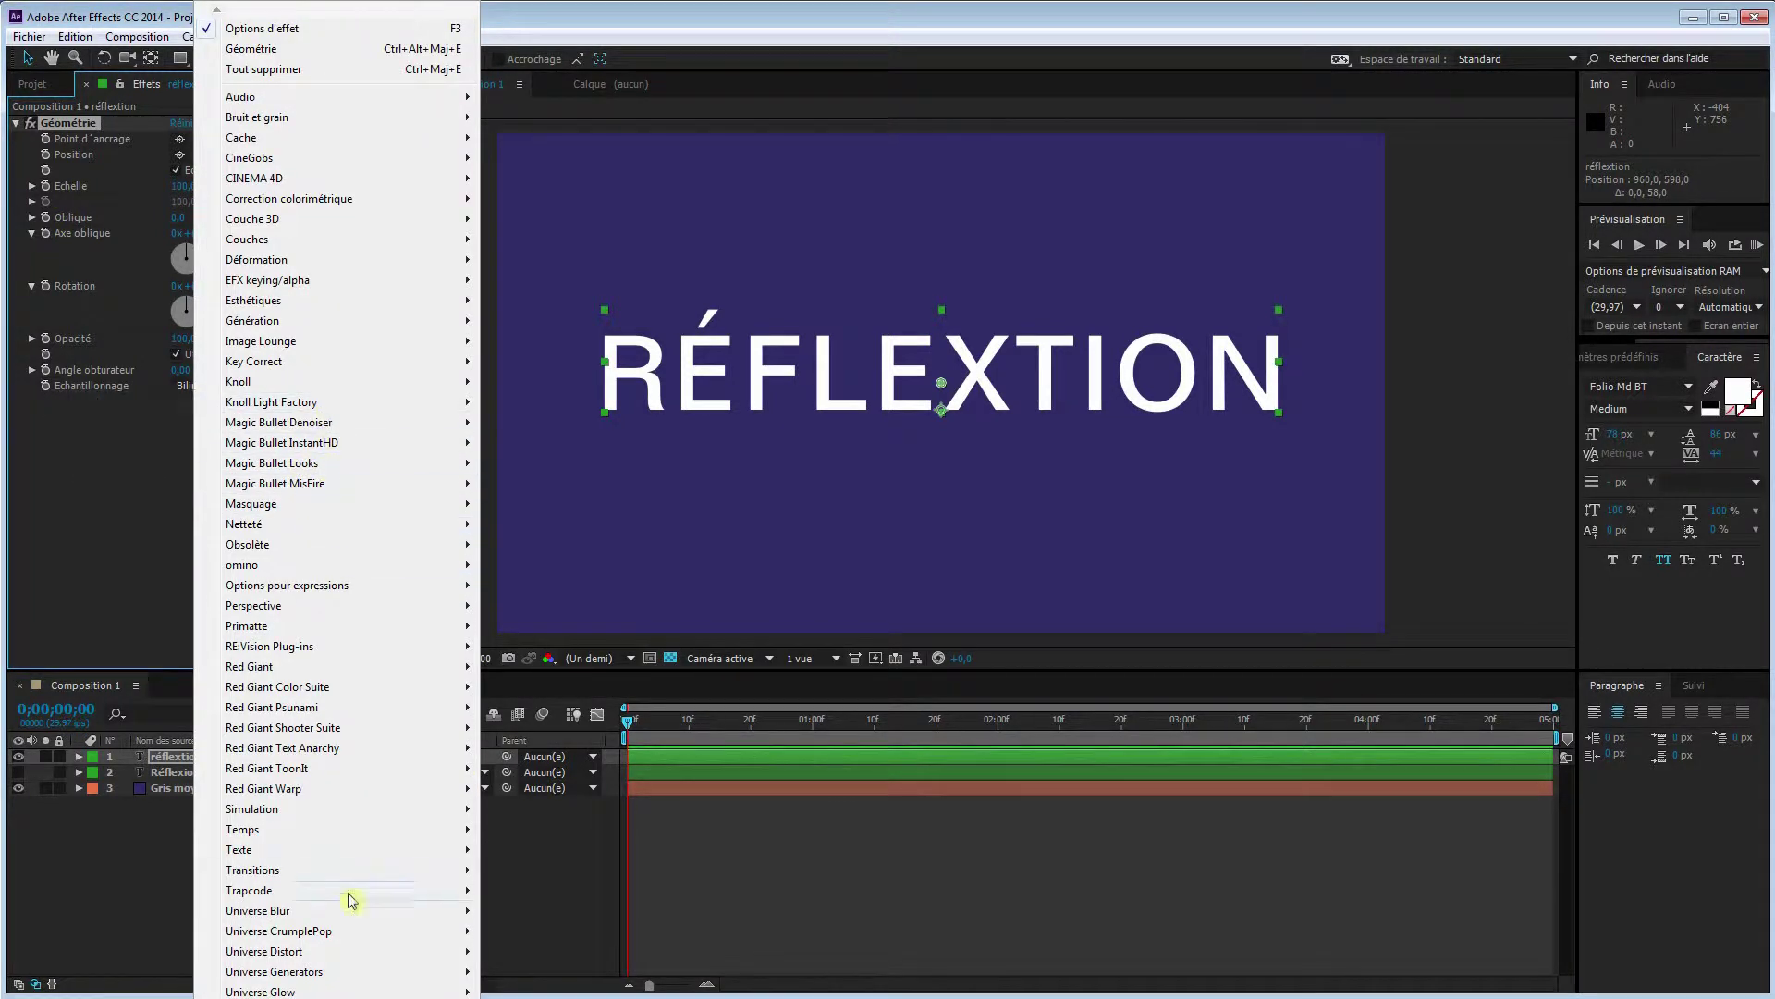
mouse_move(467, 867)
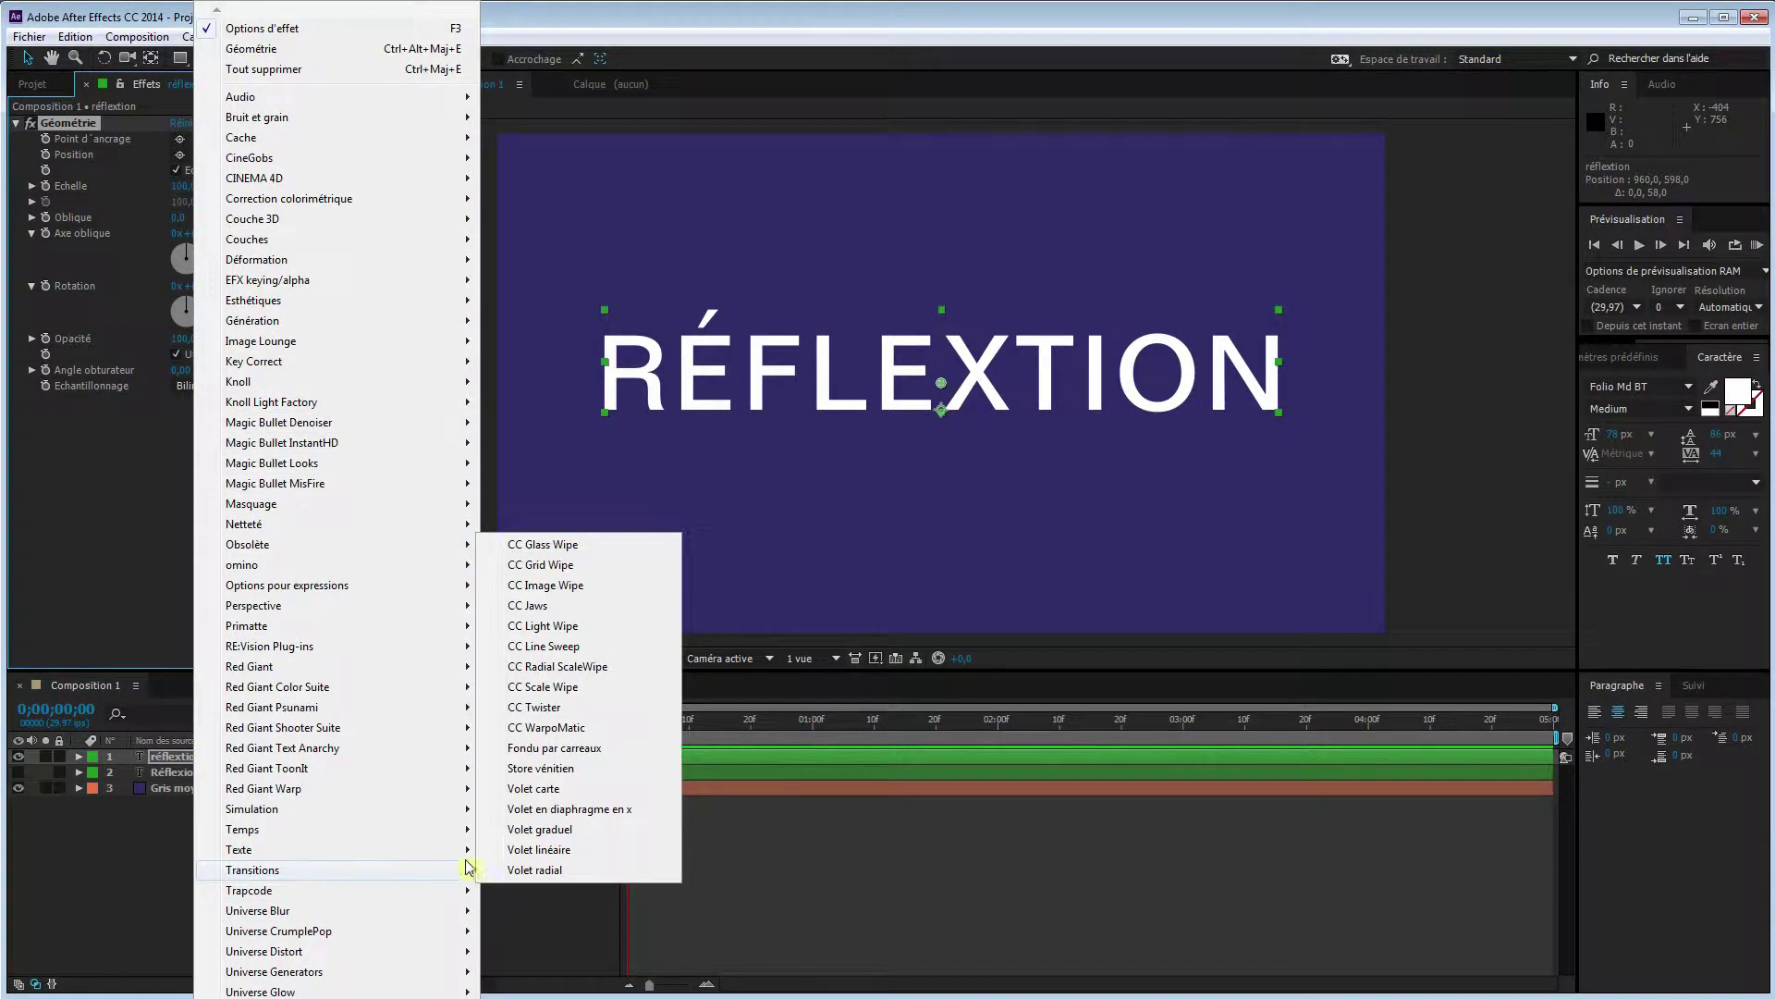
left_click(545, 849)
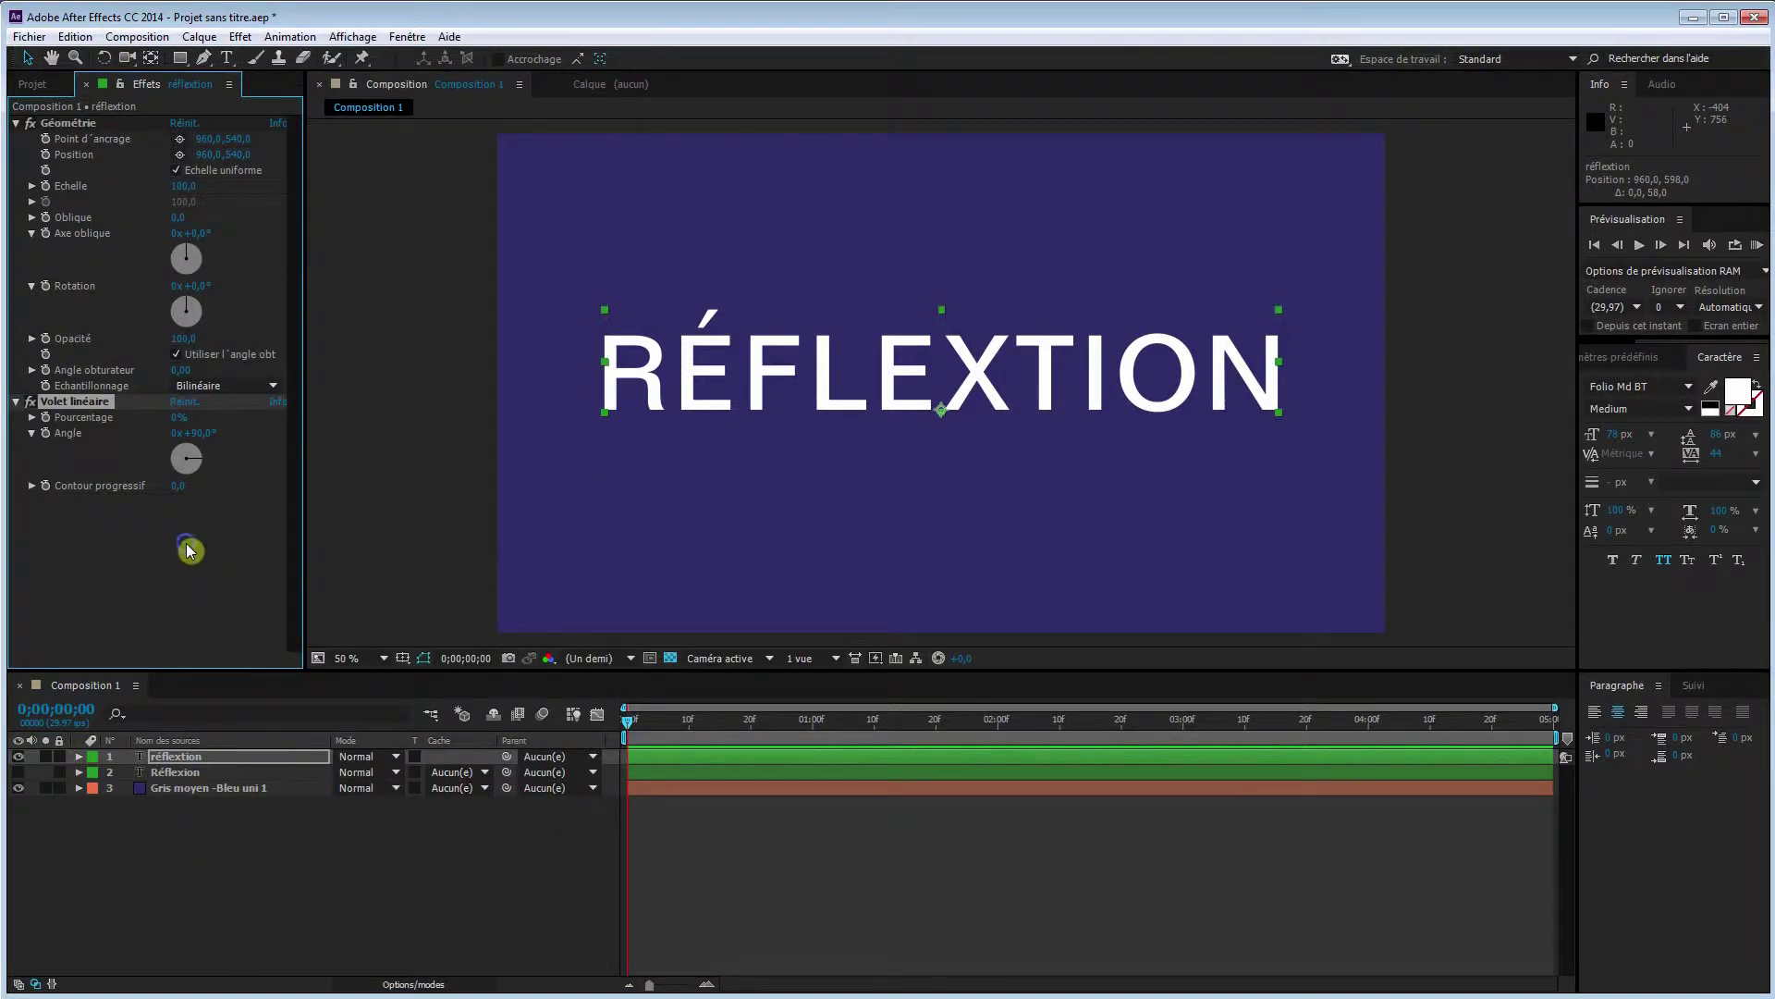
right_click(190, 551)
mouse_move(253, 566)
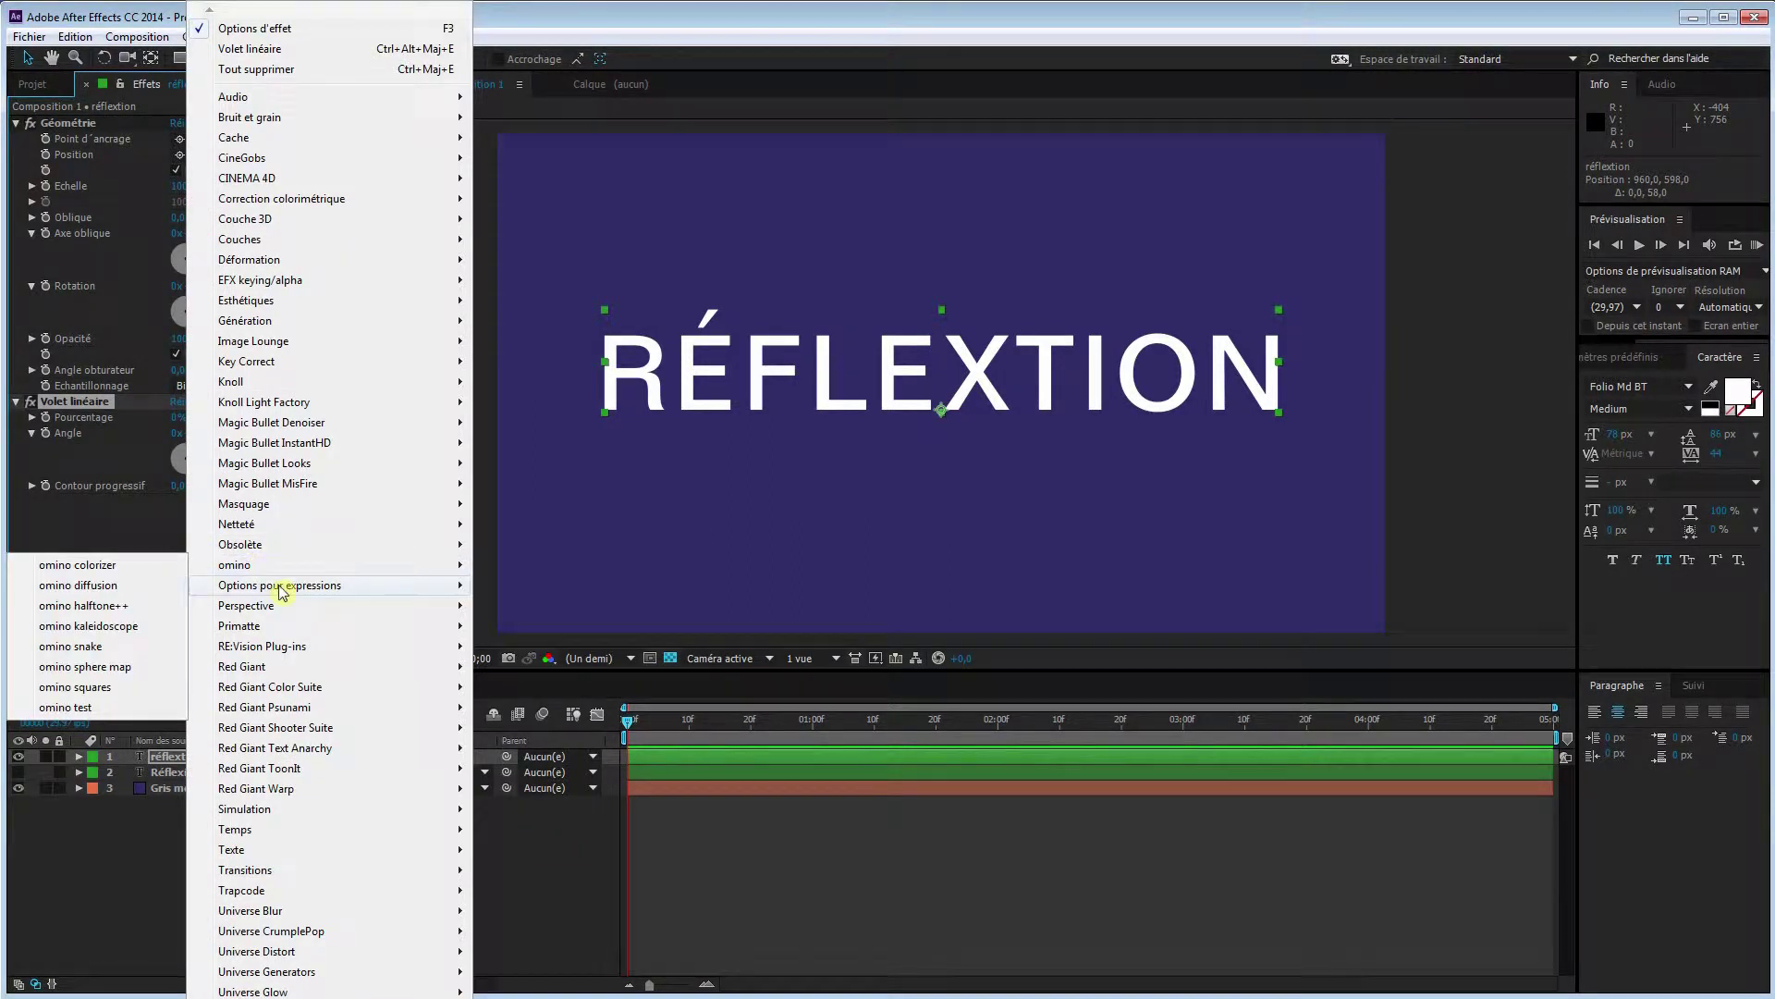
mouse_move(298, 607)
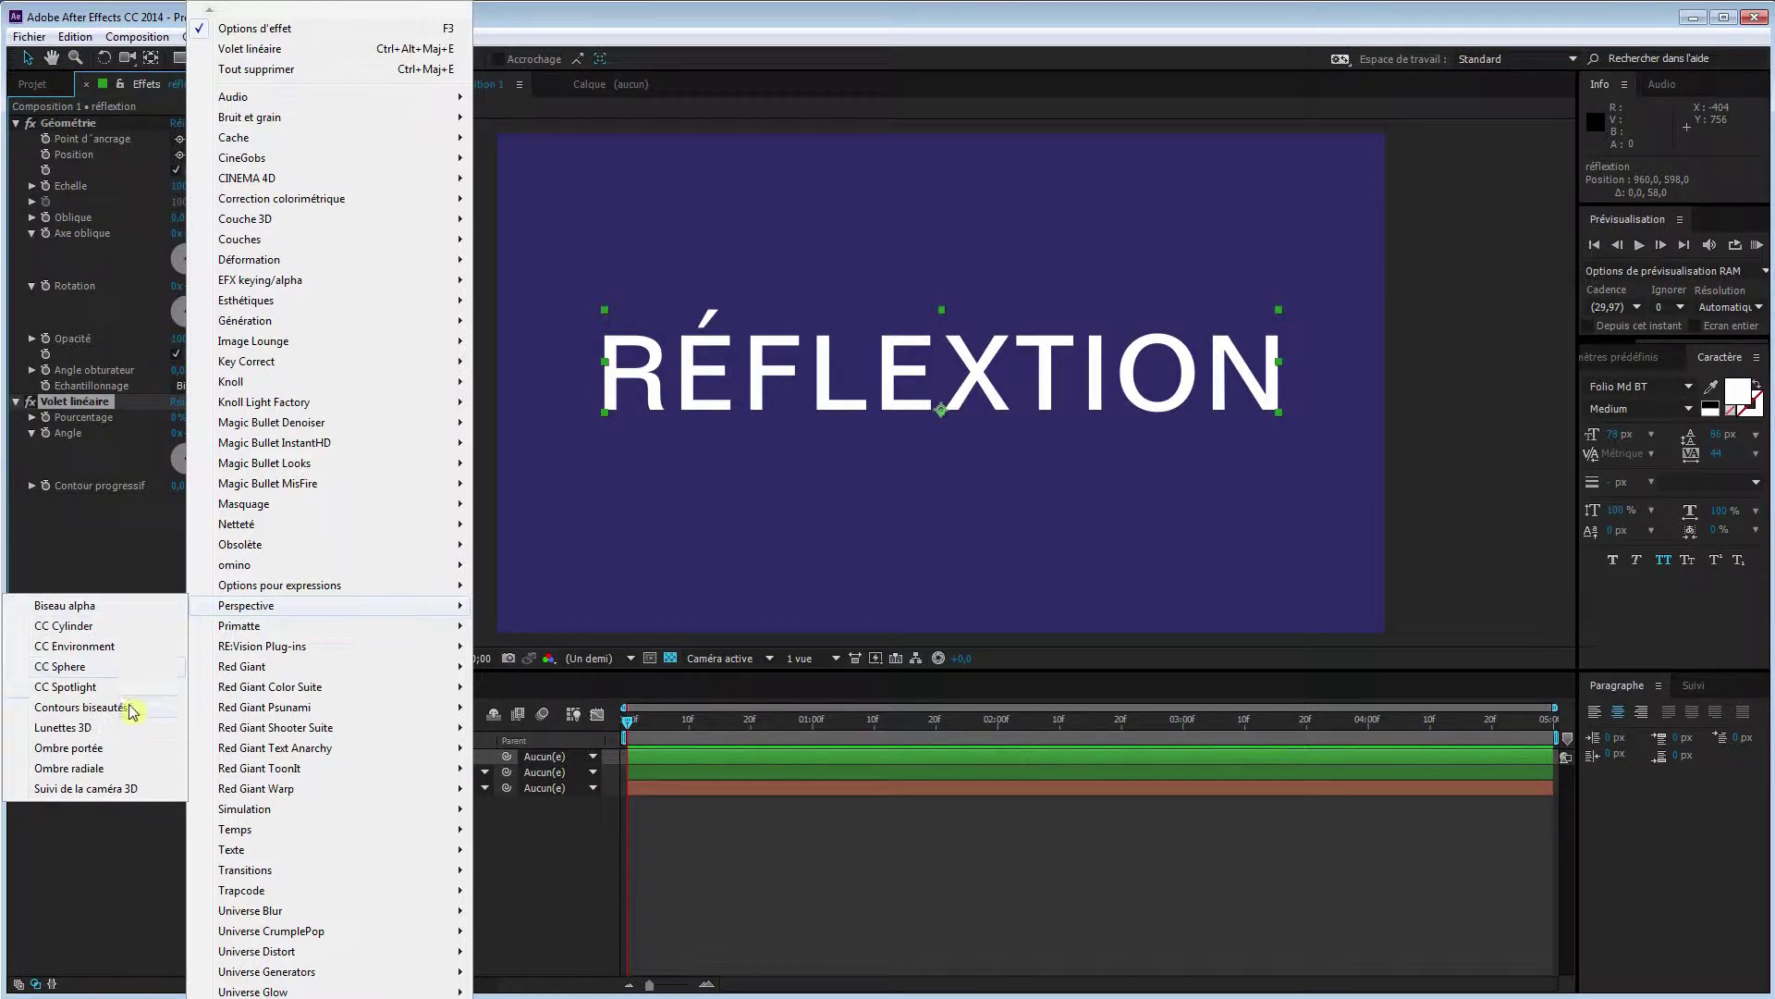
left_click(111, 570)
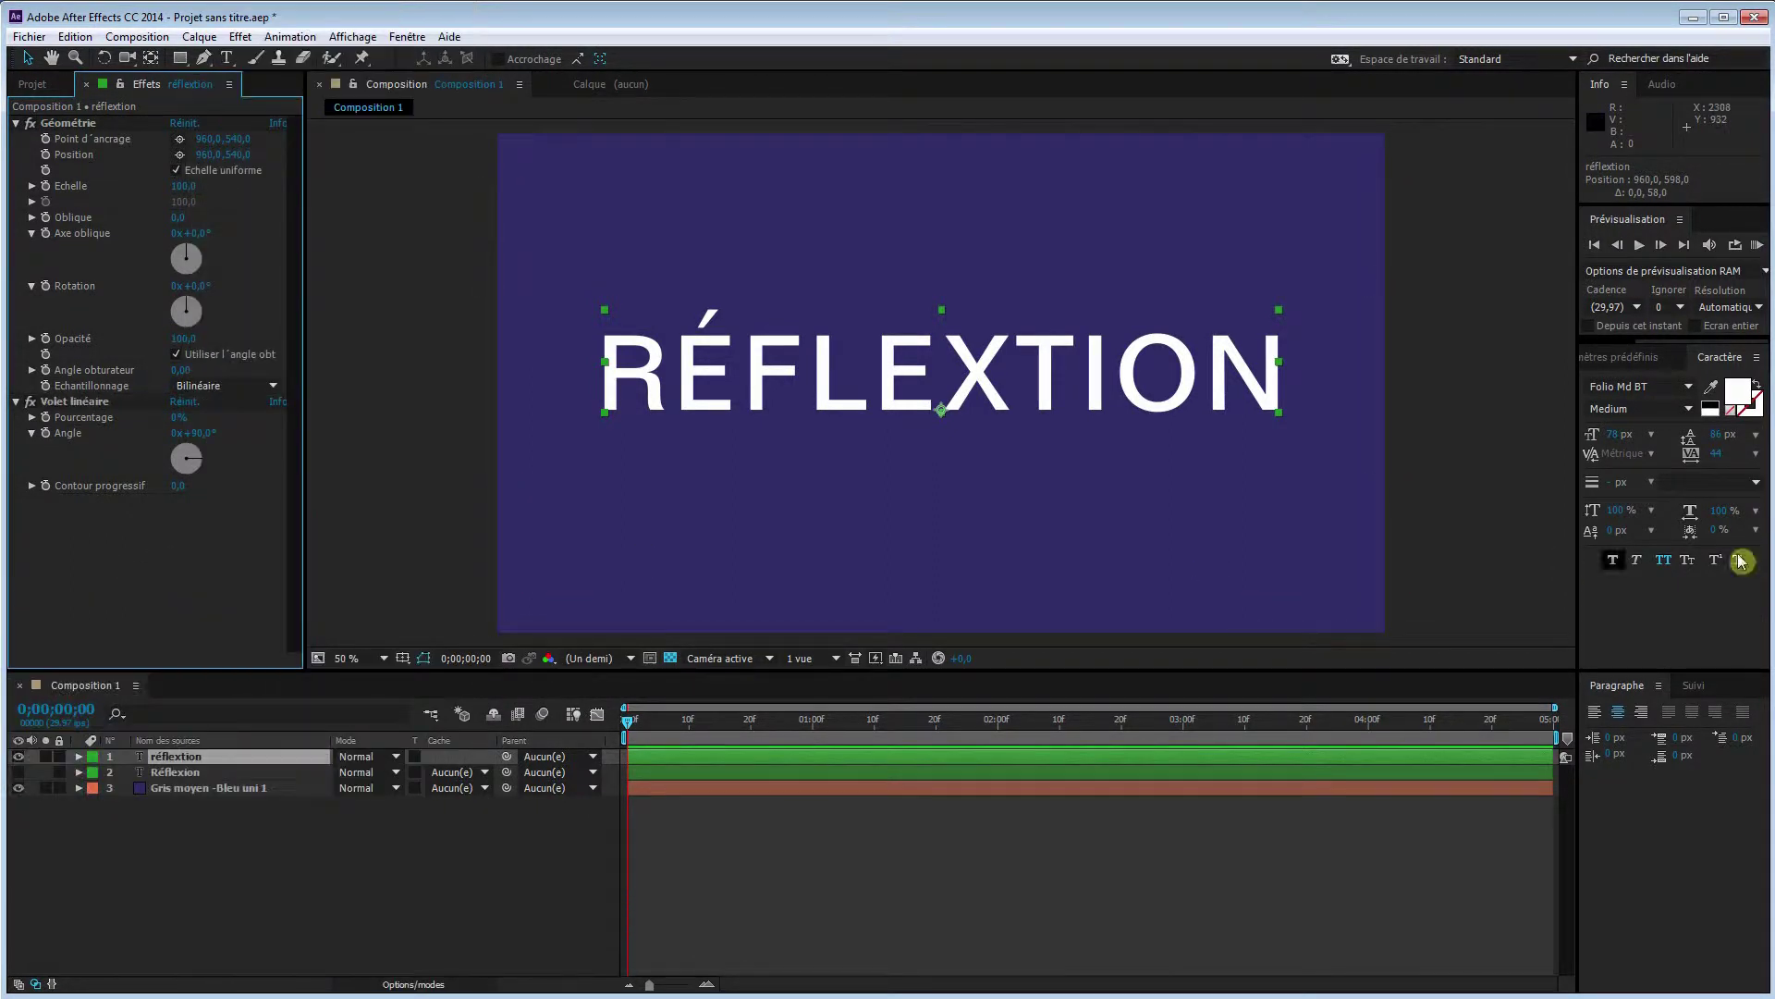
Add the CC Composite effect to the text layer, placing it after Volet linéaire
left_click(1630, 360)
left_click(1657, 382)
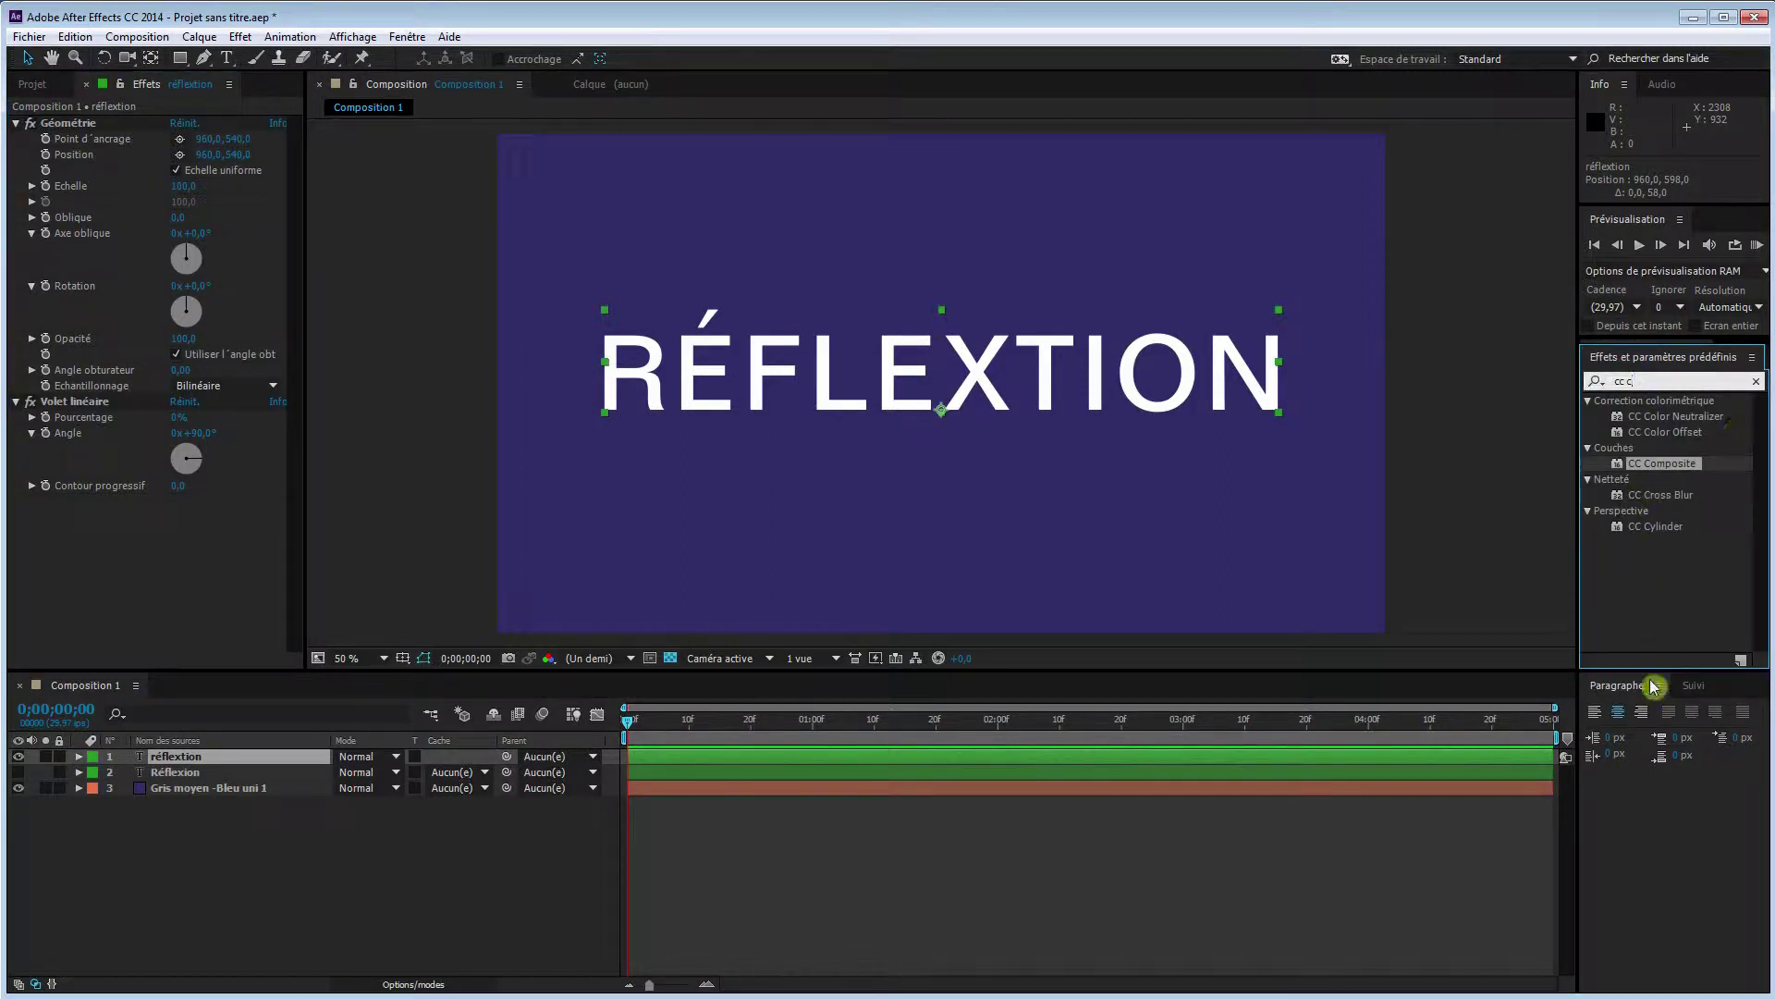
left_click_drag(1658, 471, 134, 543)
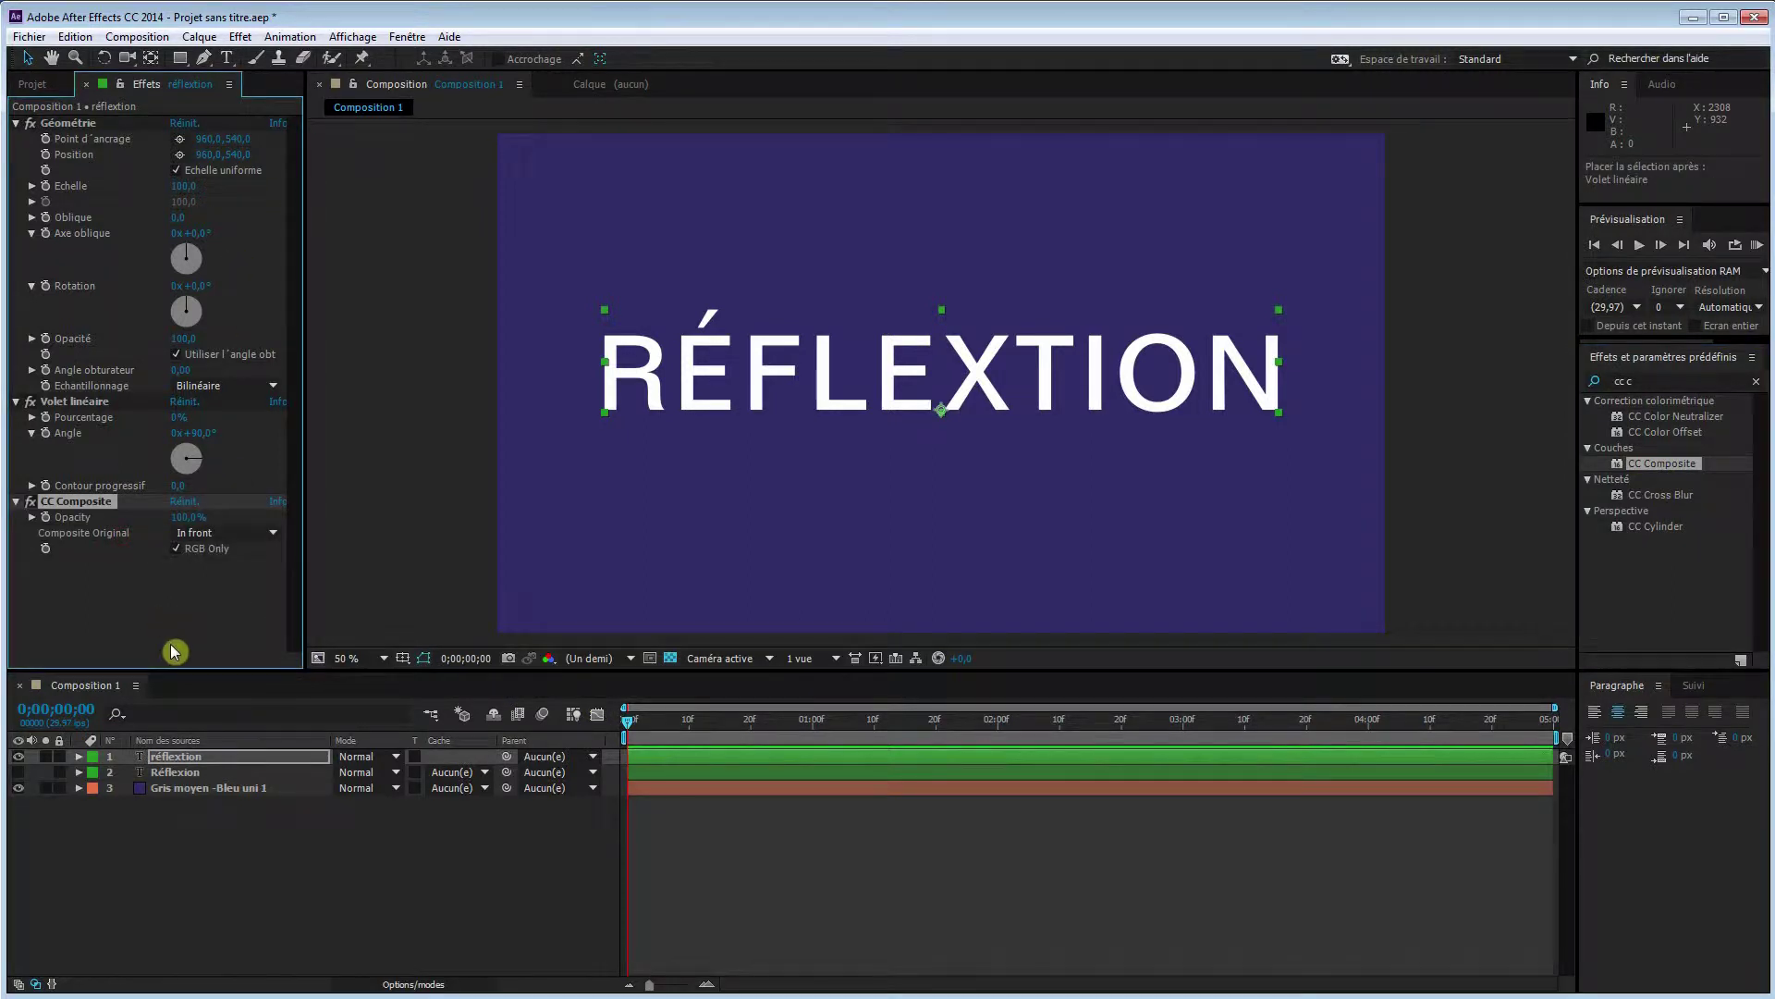
right_click(164, 595)
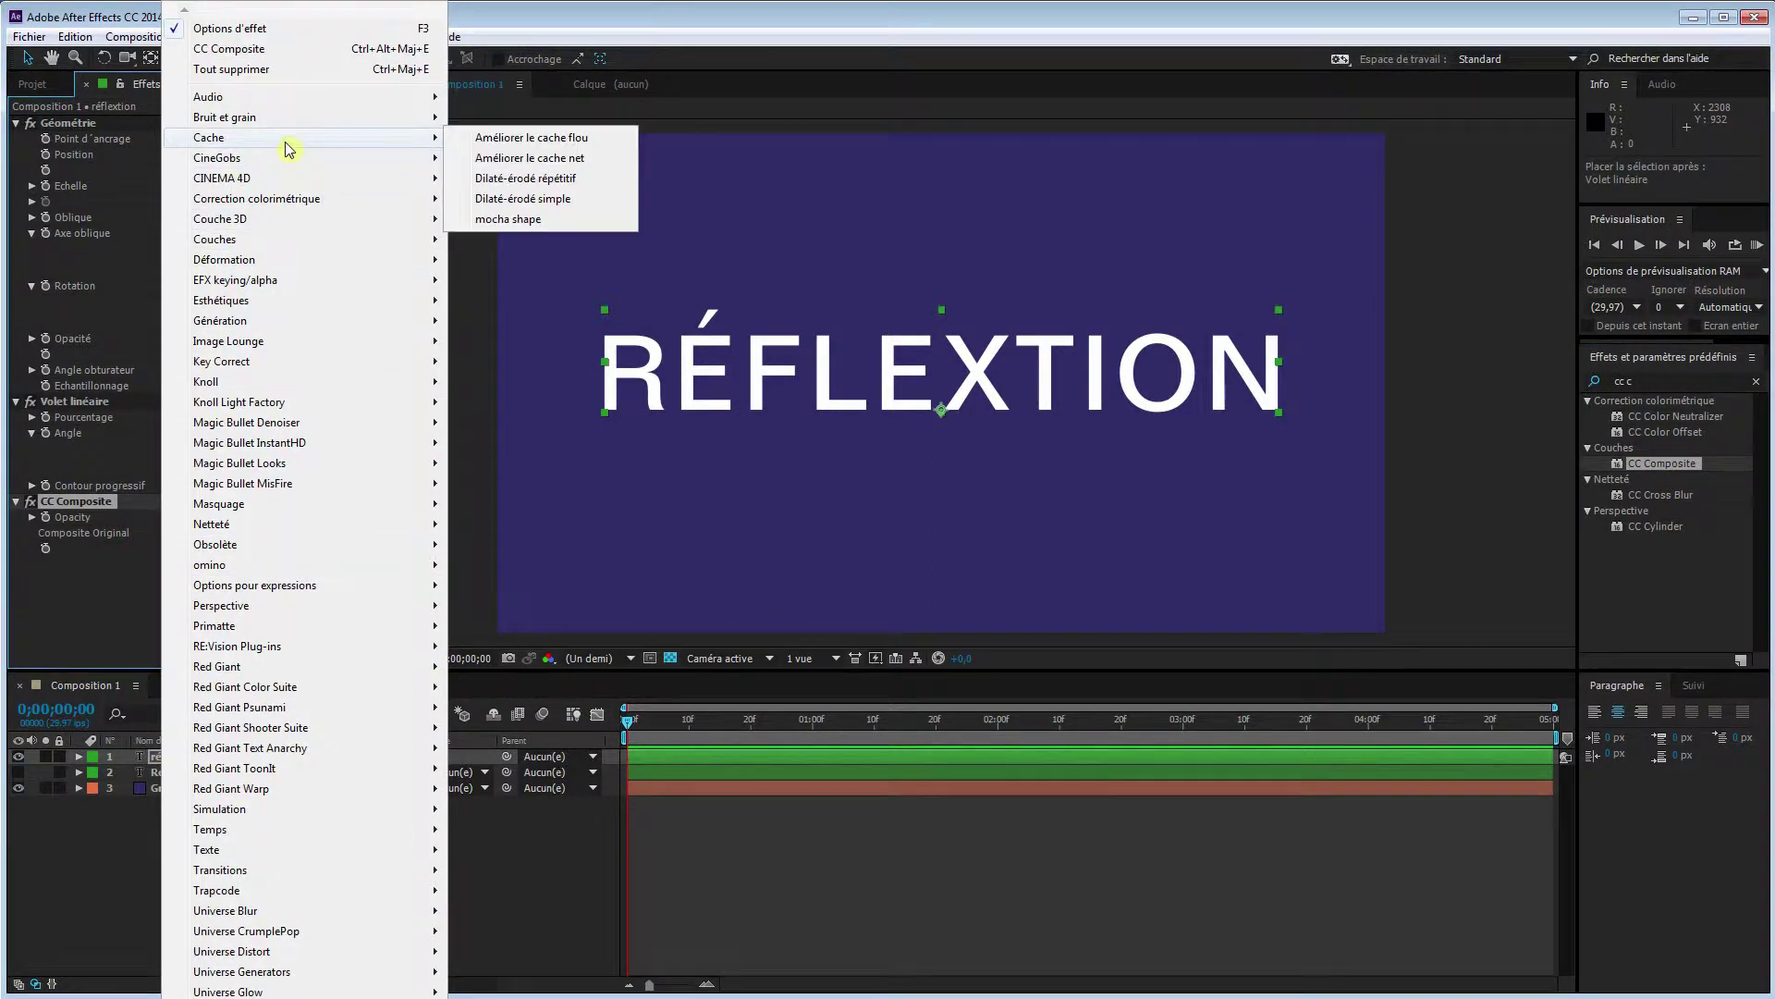
mouse_move(281, 242)
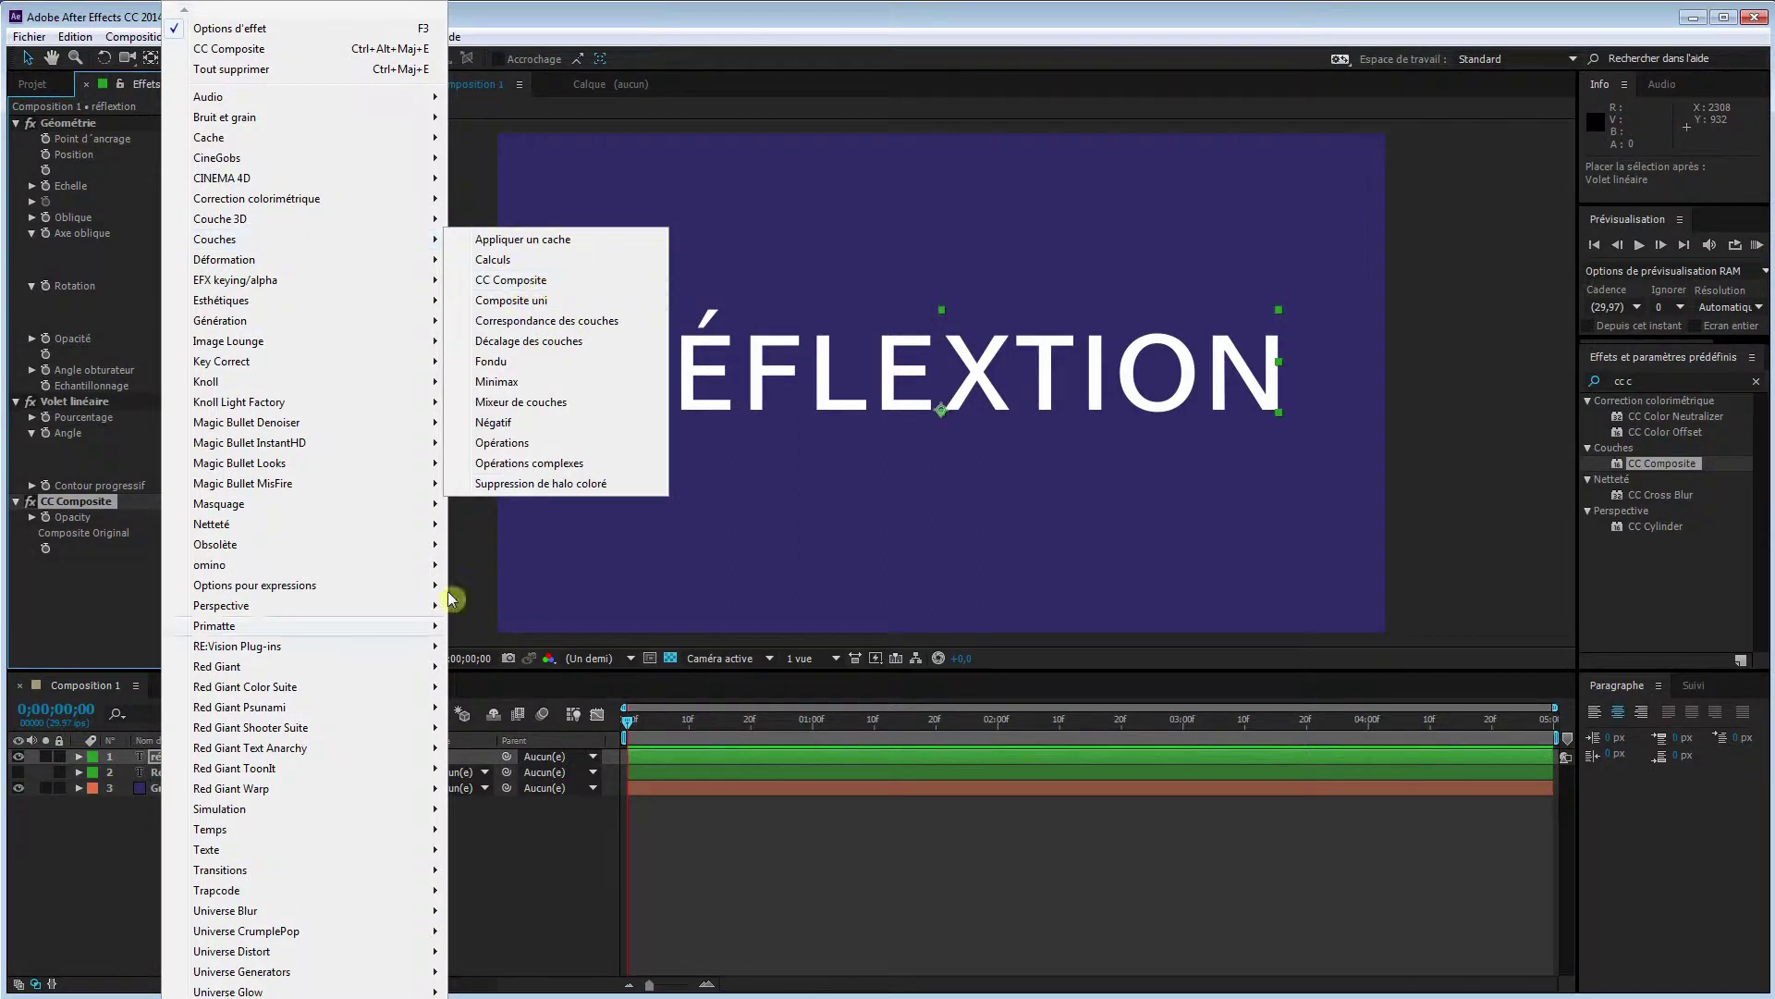
left_click(139, 602)
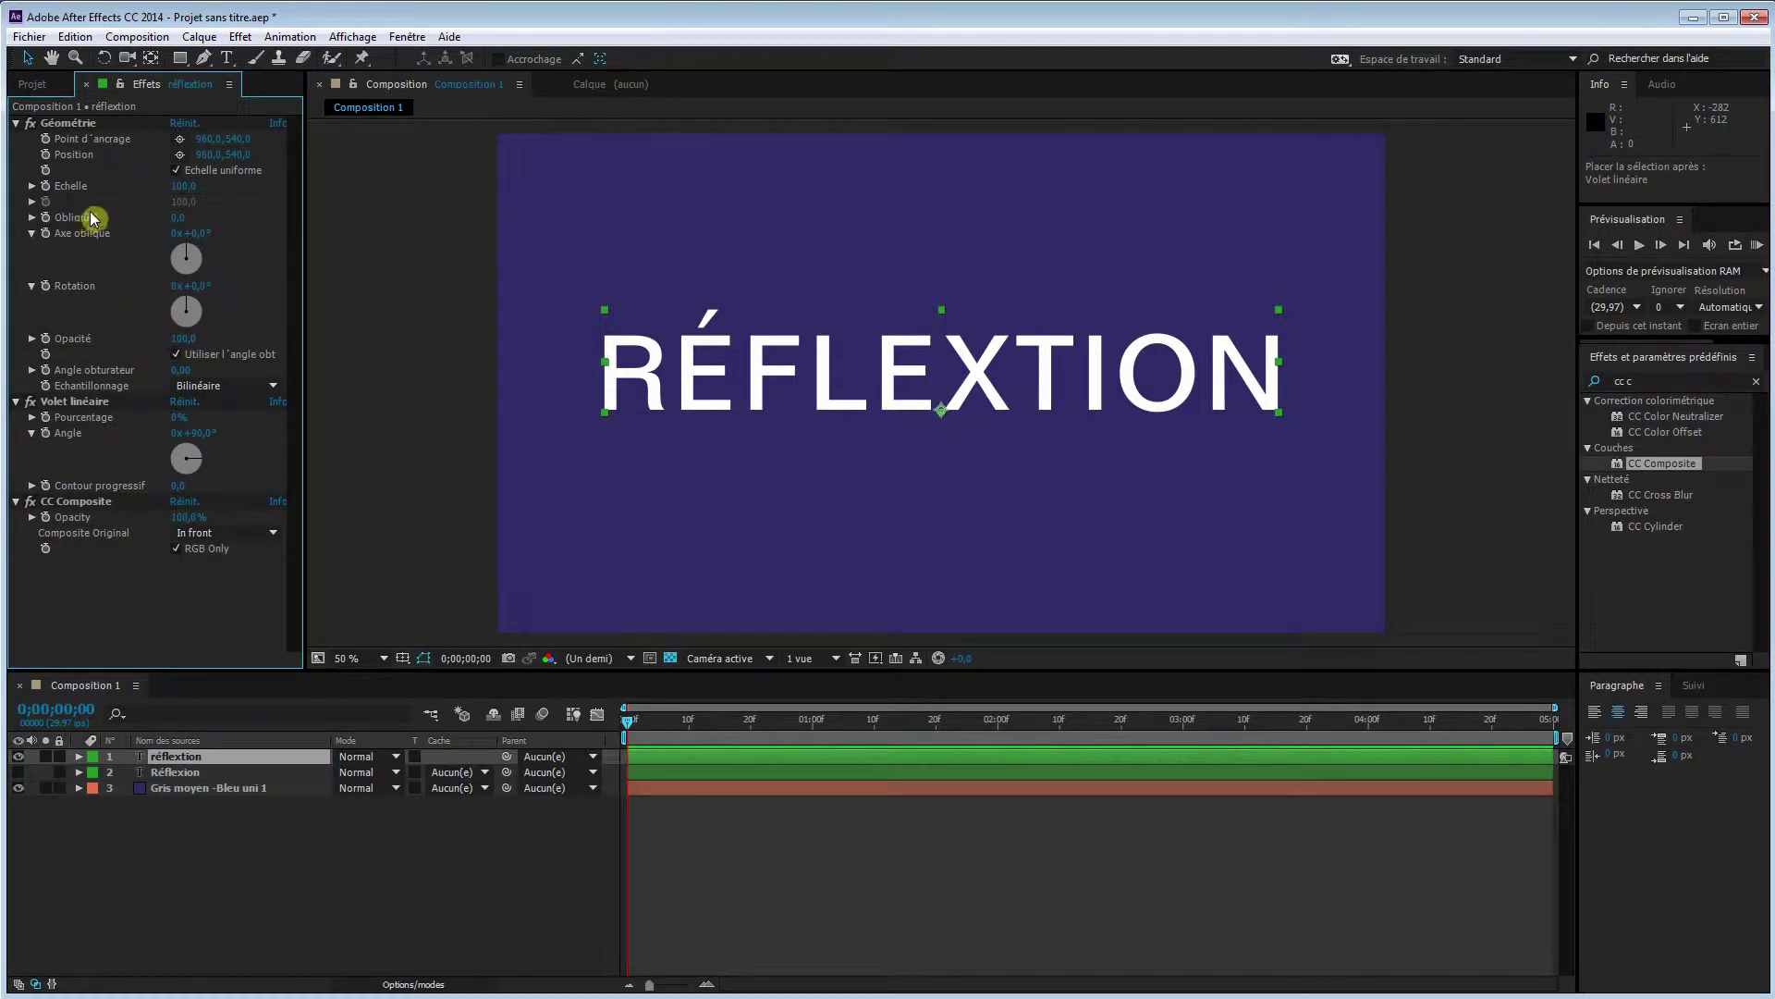
Turn off uniform scale in the Géométrie effect and set its scale height to -100 to flip the text vertically
left_click(177, 171)
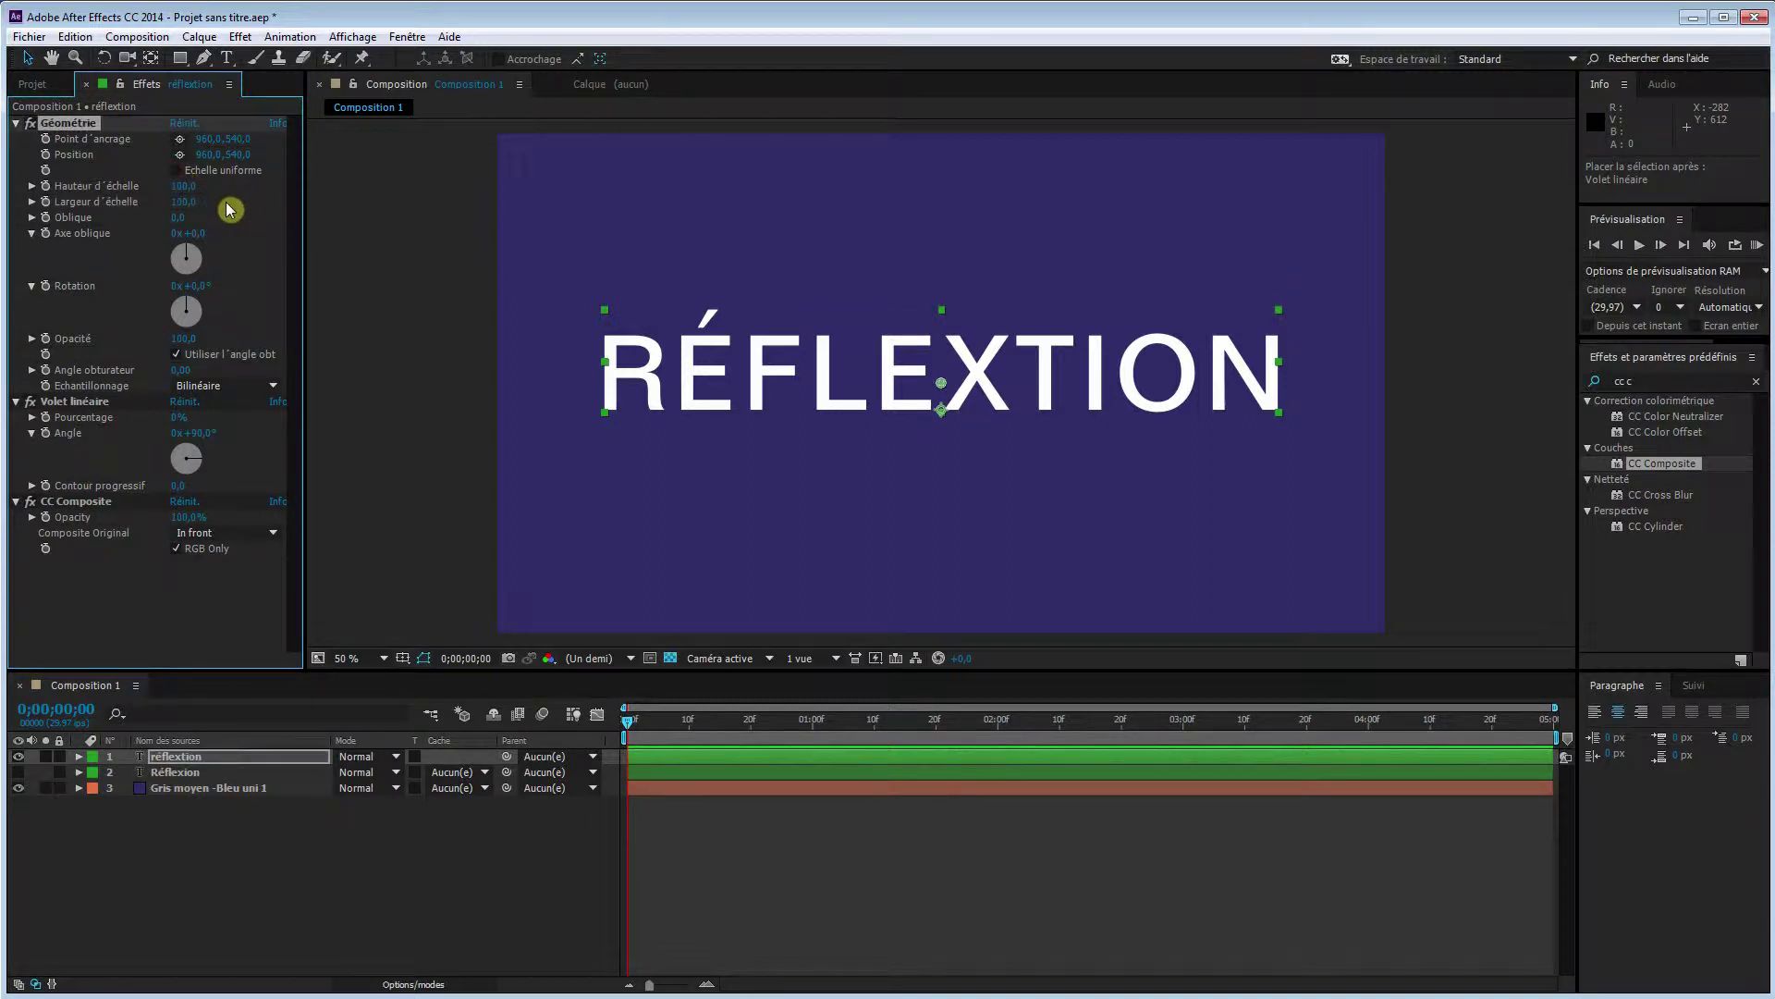
left_click(181, 187)
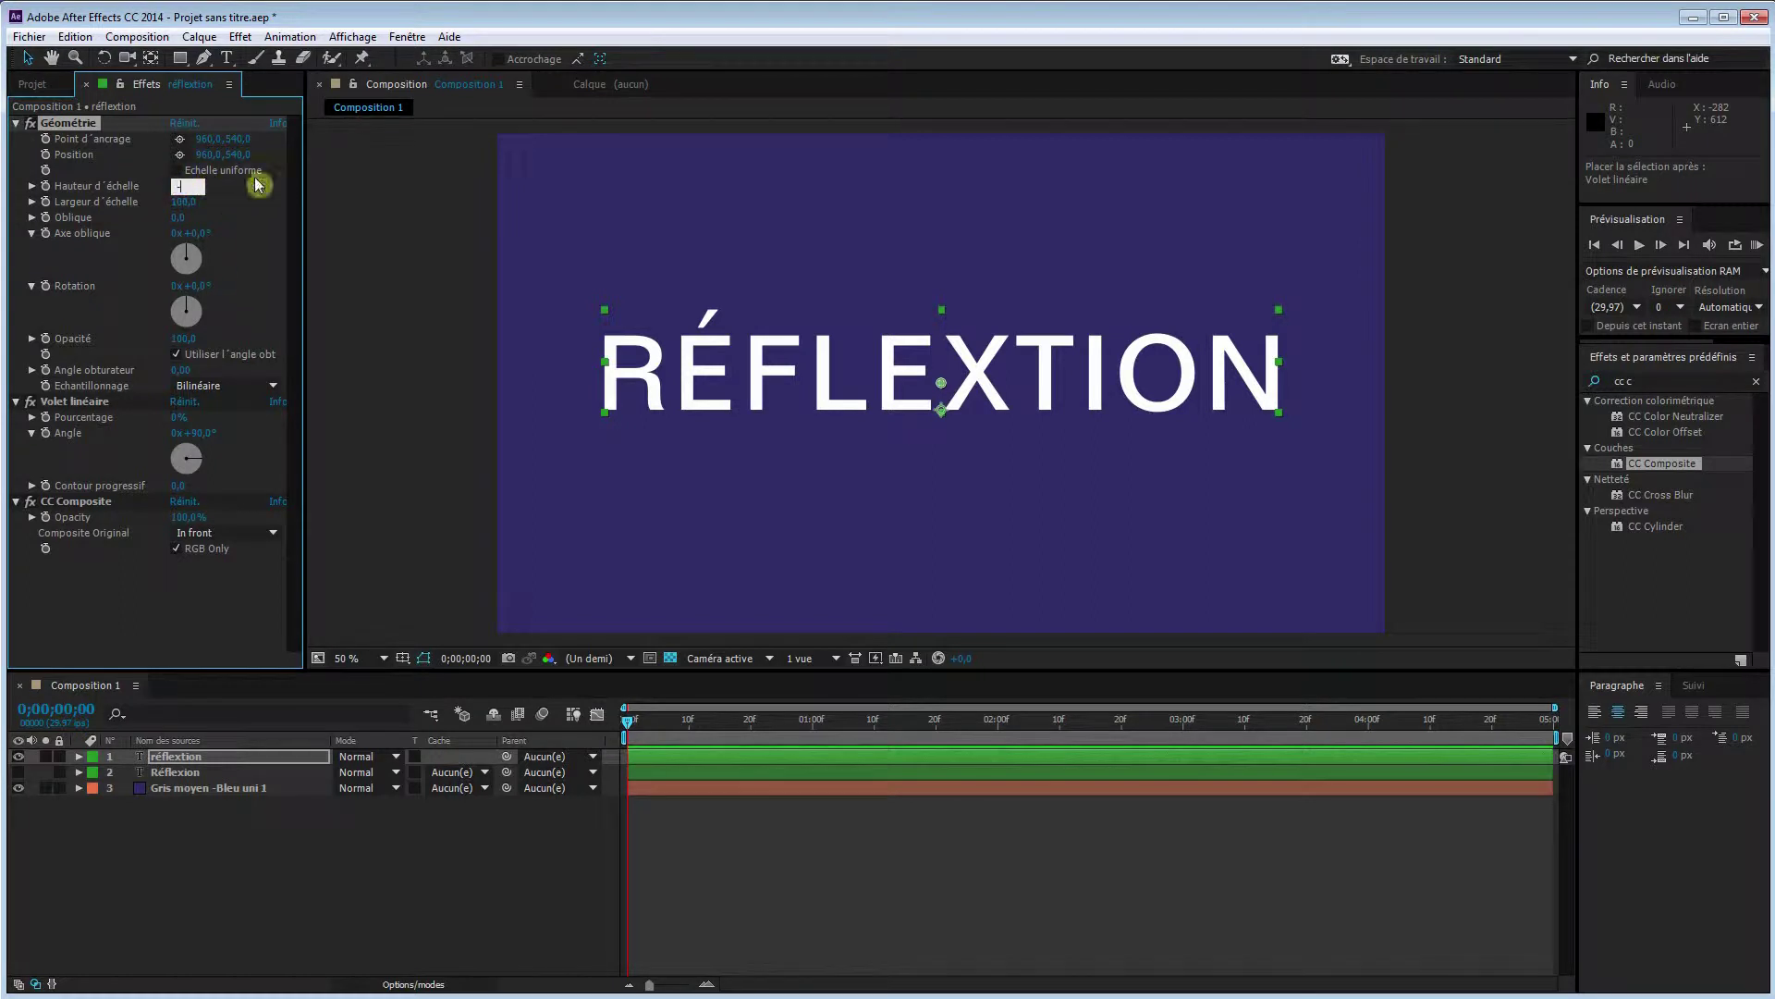
type("-100")
left_click(258, 184)
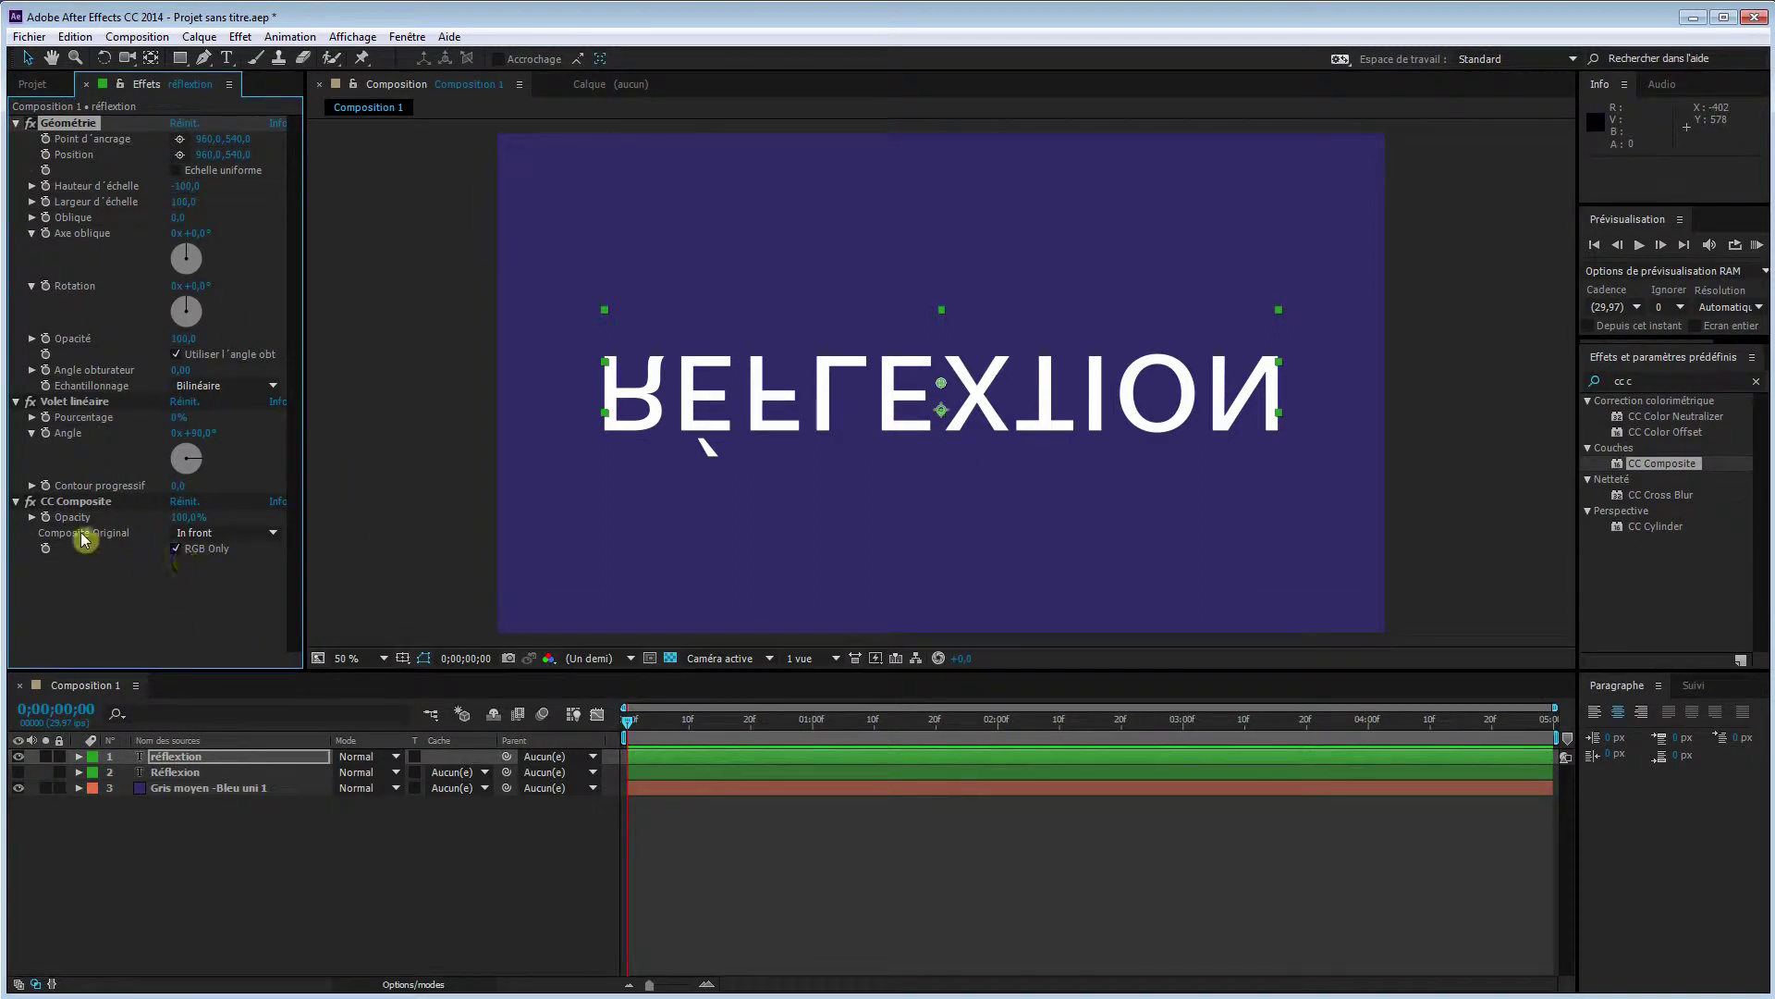
Disable RGB Only in CC Composite and shift the flipped copy below the text by setting the Géométrie position to 960, 661
left_click(177, 550)
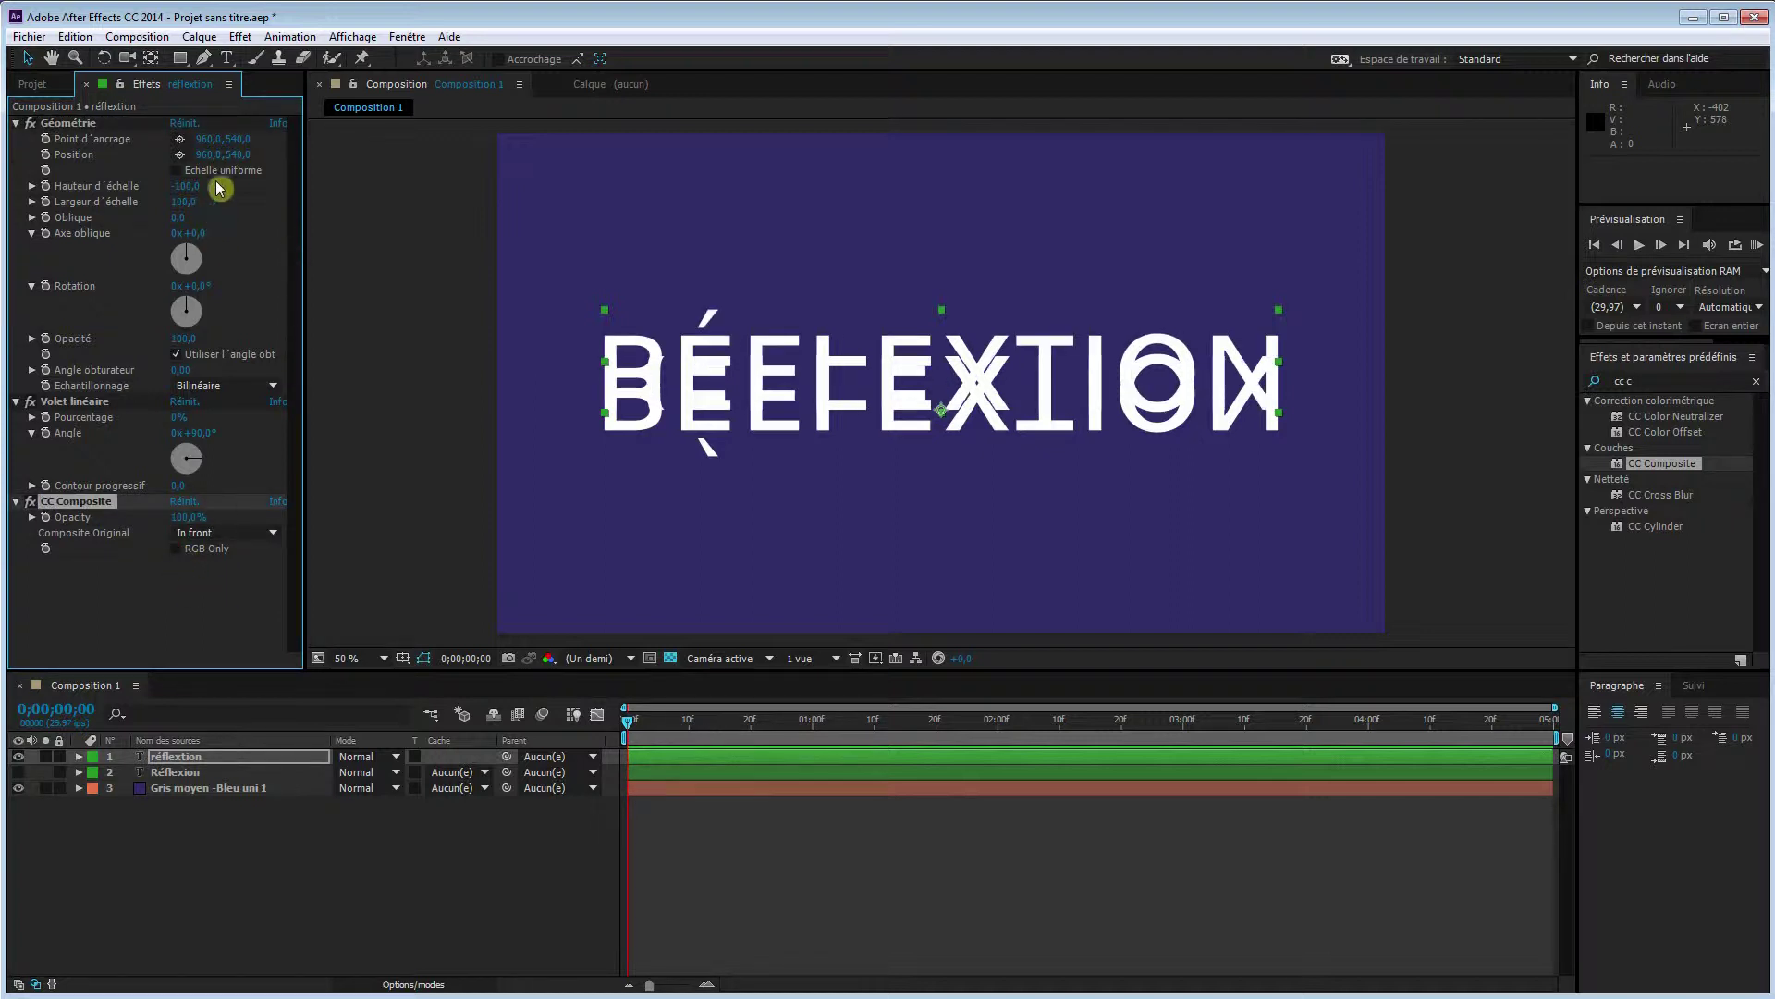
left_click_drag(237, 154, 334, 169)
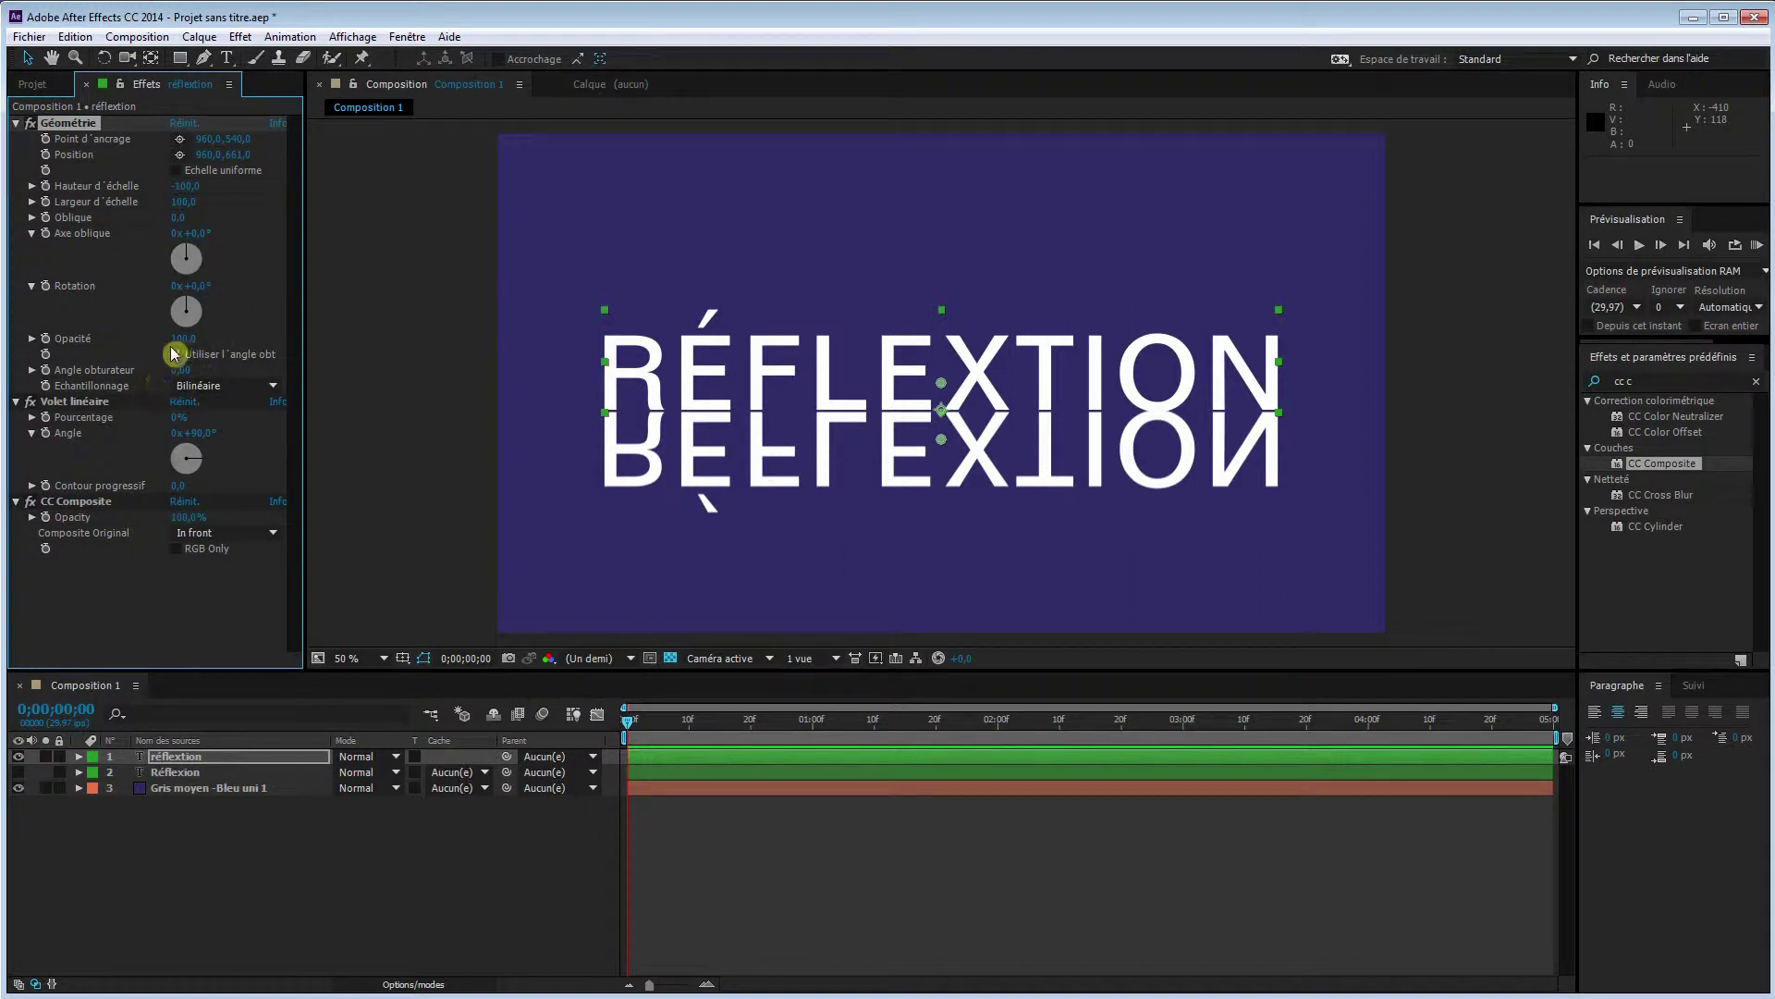
Lower the Géométrie opacity to 20 and set the Volet linéaire angle to 0°
left_click_drag(186, 344, 123, 349)
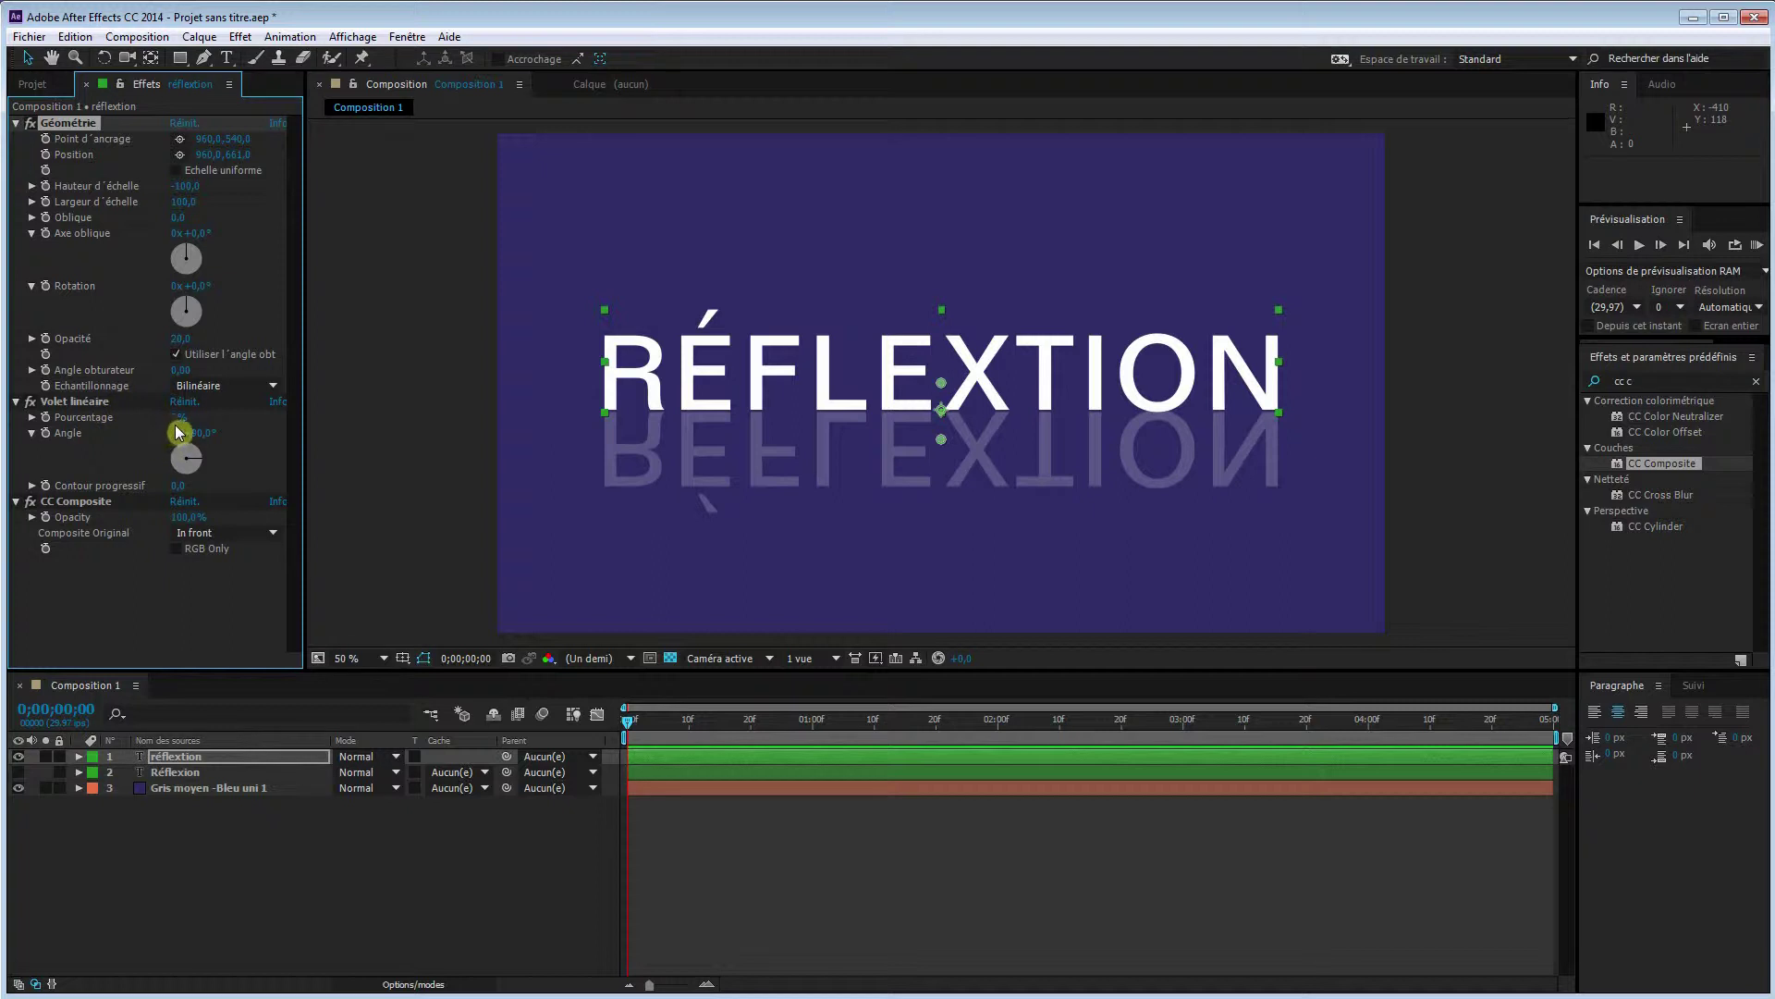
left_click(217, 434)
type("0")
left_click(257, 394)
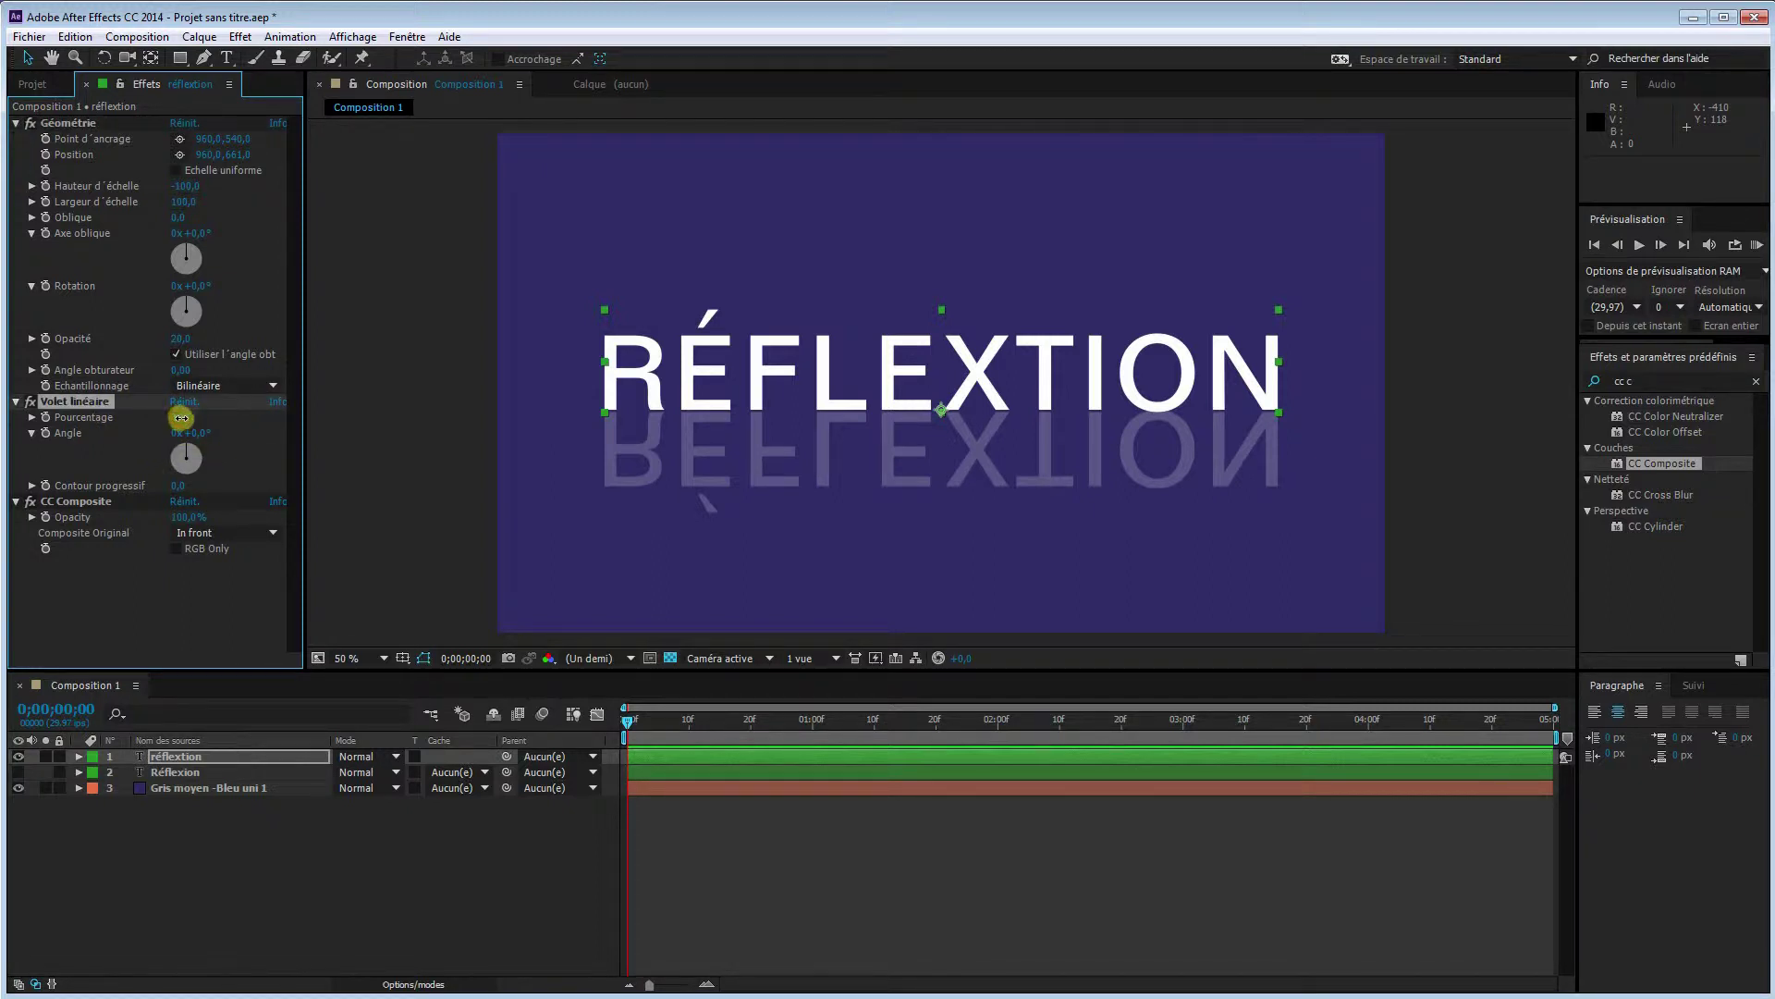
Fade out the reflection by setting the Volet linéaire percentage to 39% and its feather (Contour progressif) to 99
left_click_drag(190, 415, 200, 411)
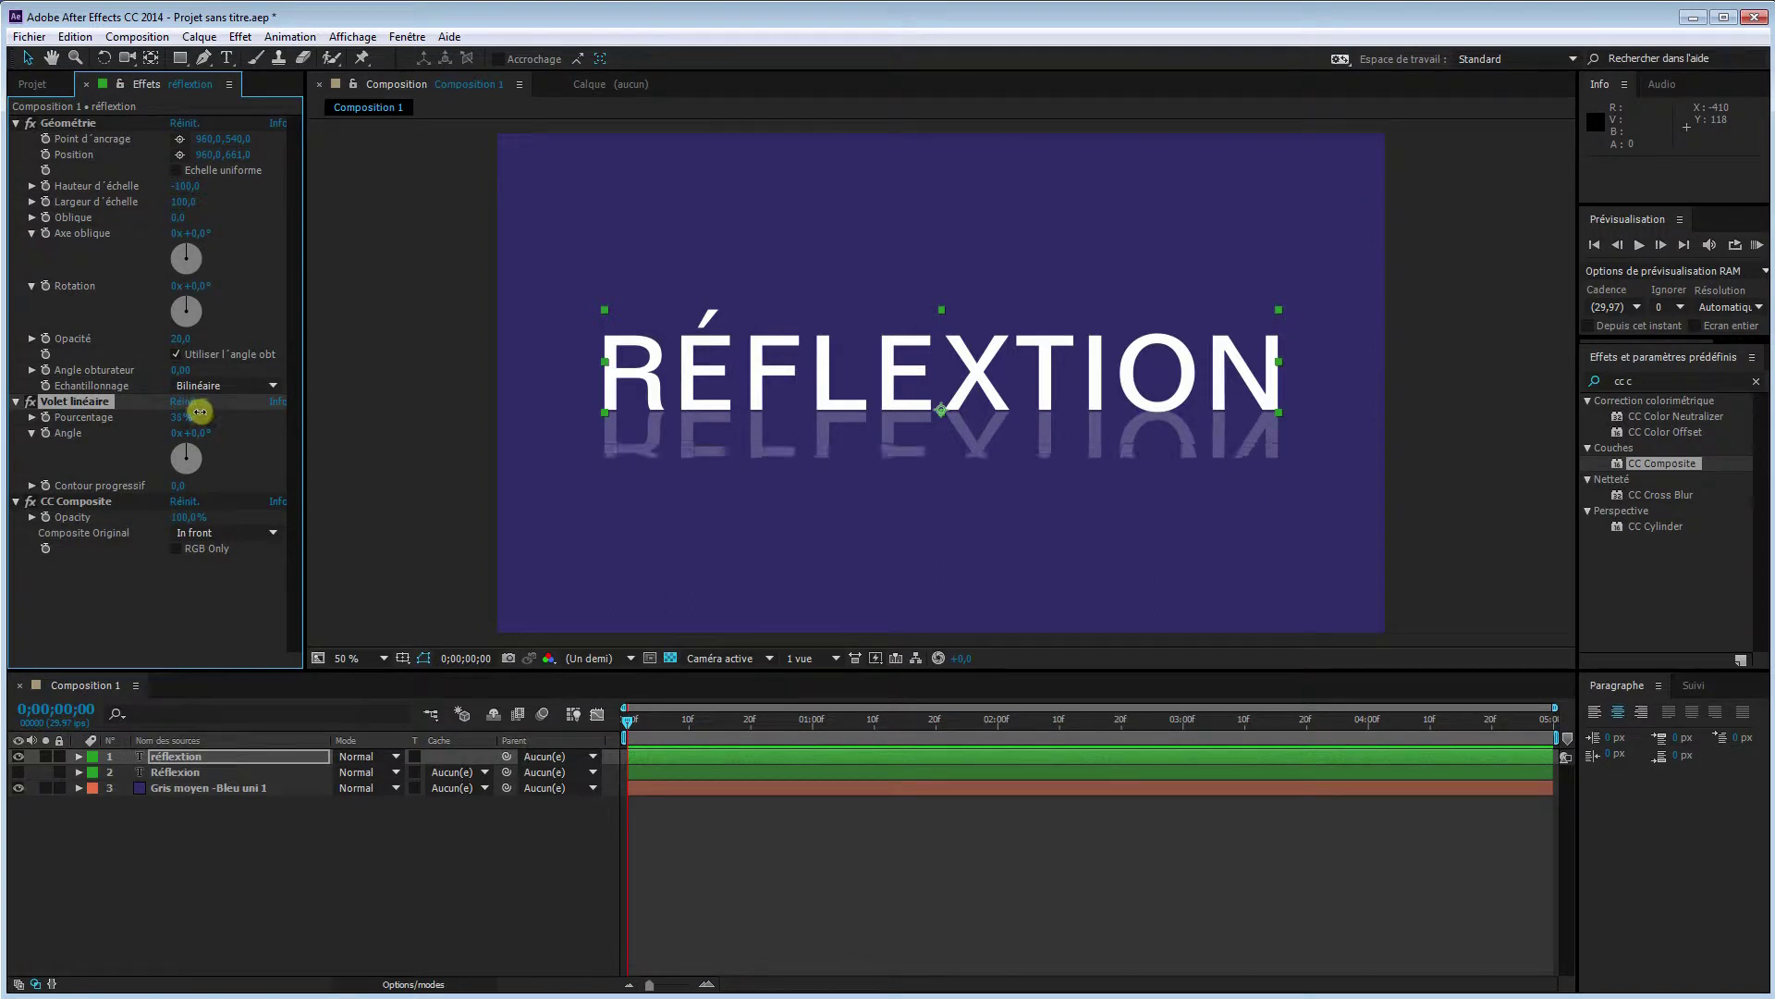
left_click_drag(178, 487, 241, 479)
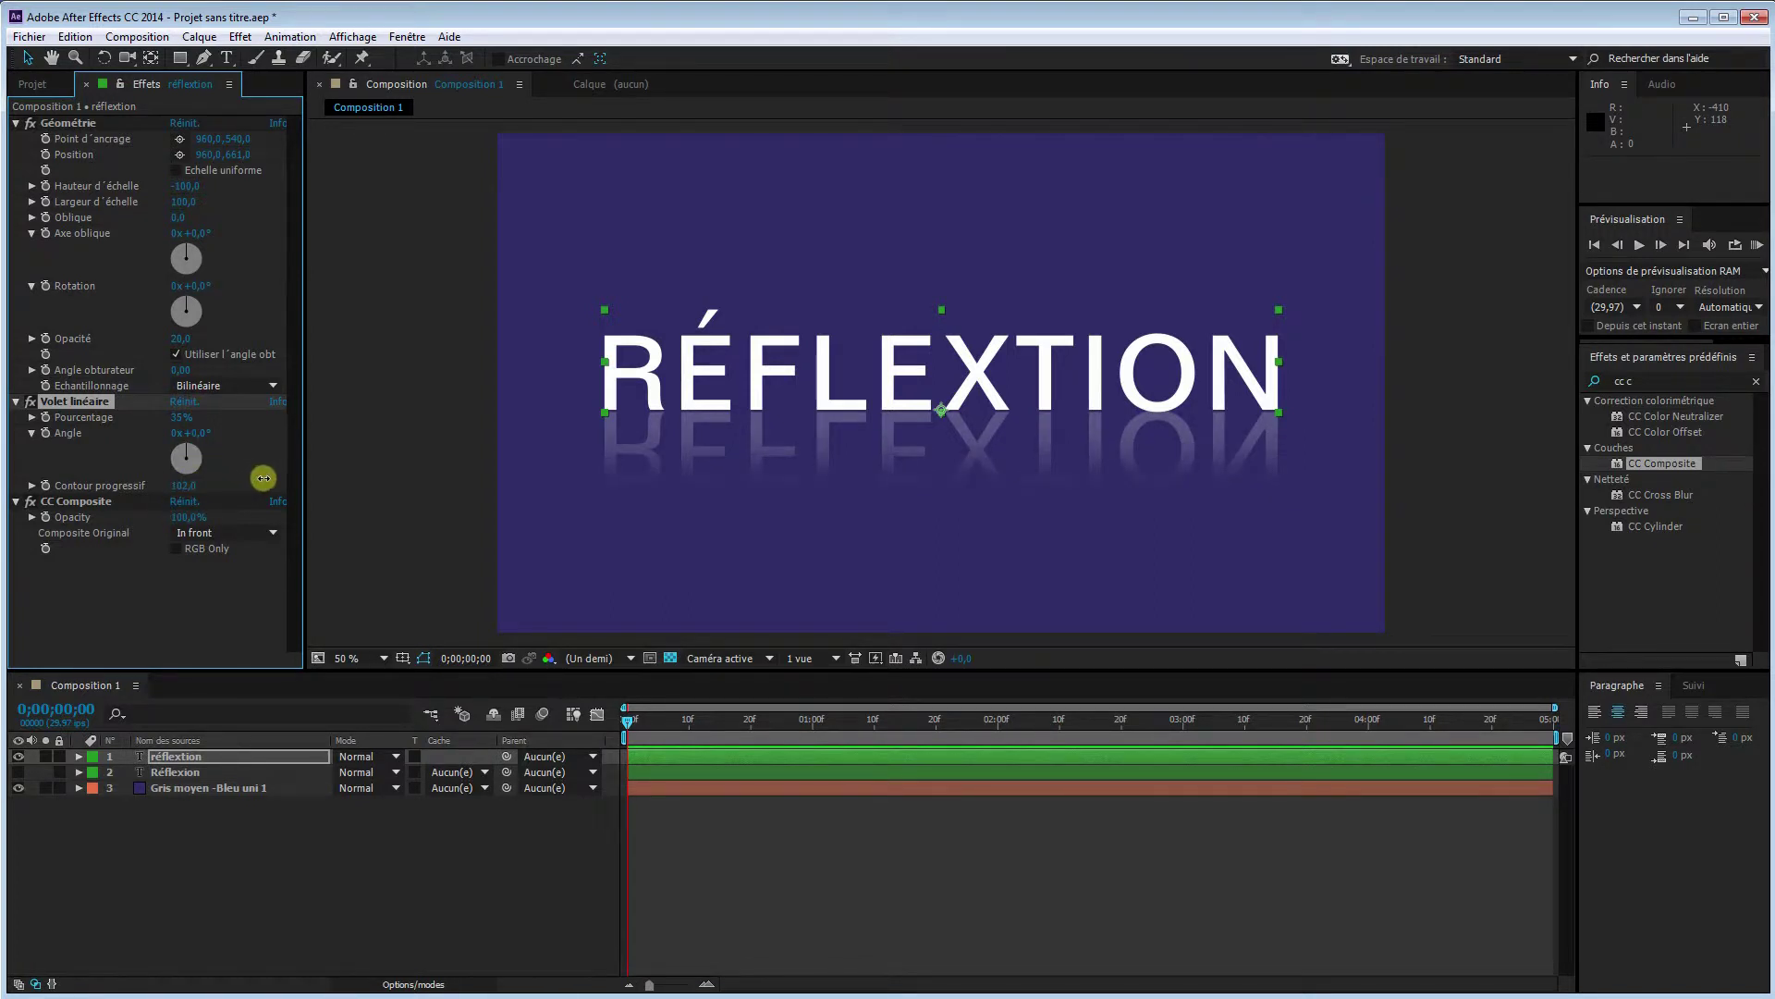
left_click_drag(261, 480, 259, 480)
mouse_move(178, 417)
left_mouse_down()
mouse_move(200, 418)
mouse_move(138, 428)
mouse_move(170, 428)
left_mouse_up()
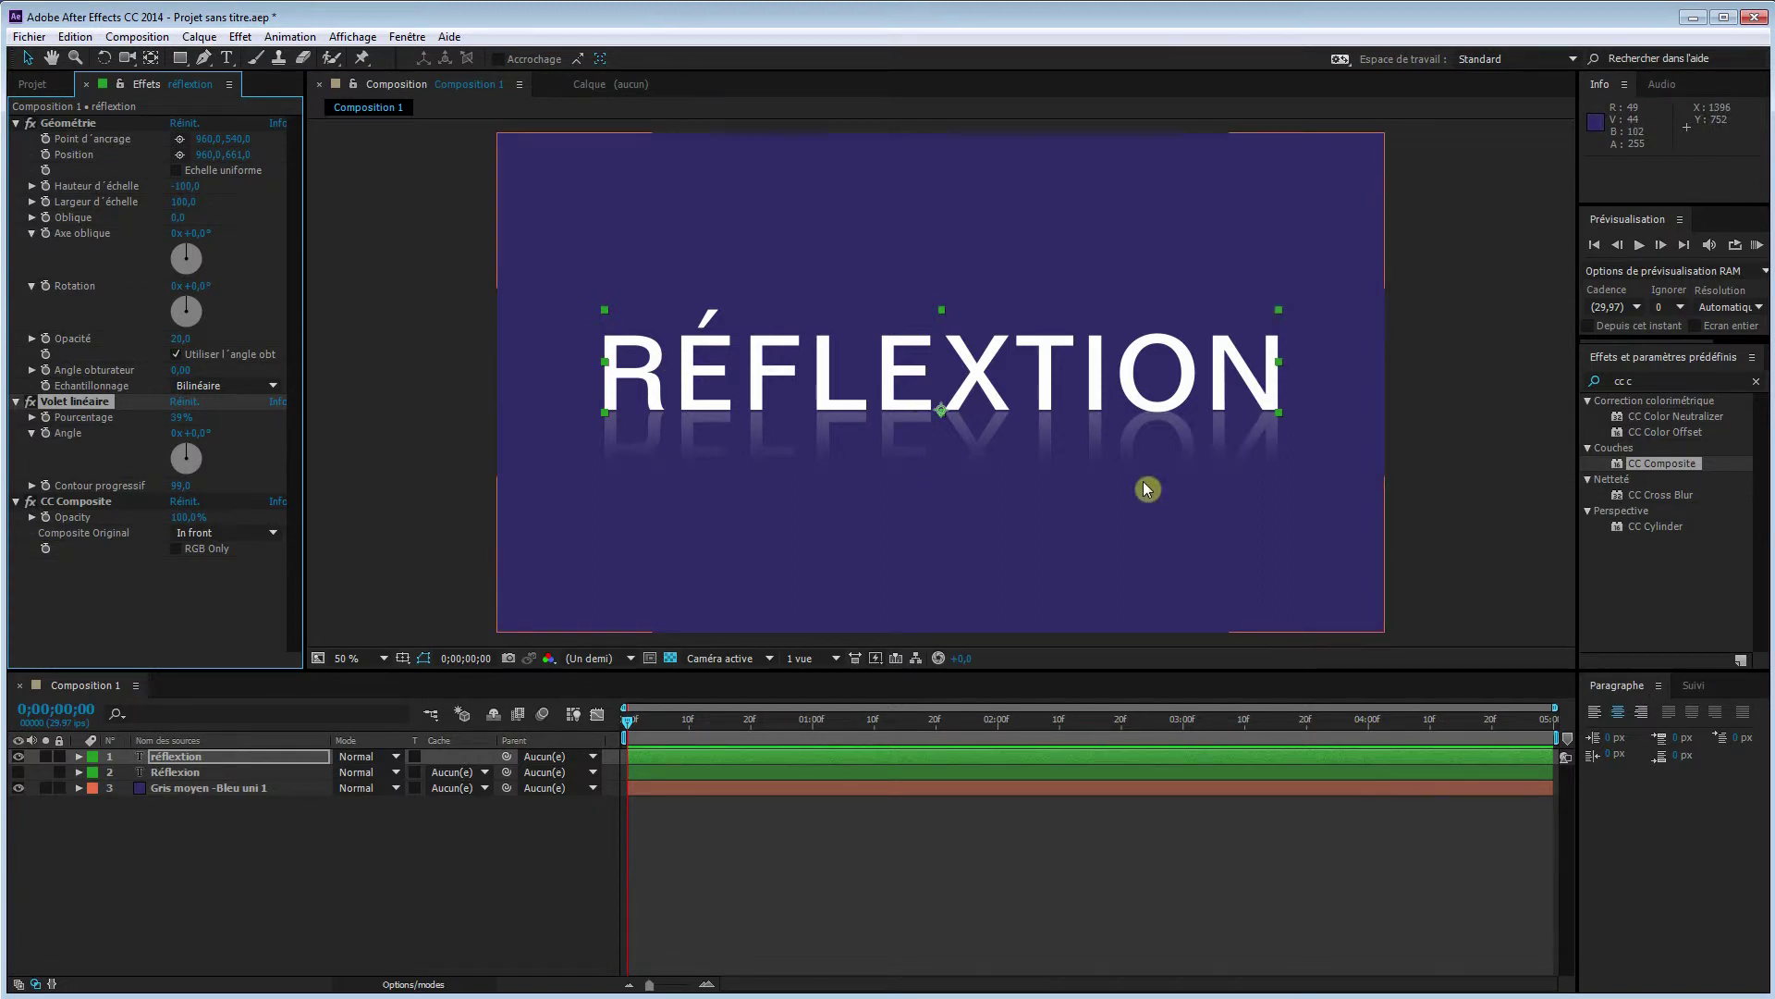
Collapse the Géométrie, Volet linéaire and CC Composite effects and select all three together
left_click(16, 123)
left_click(16, 139)
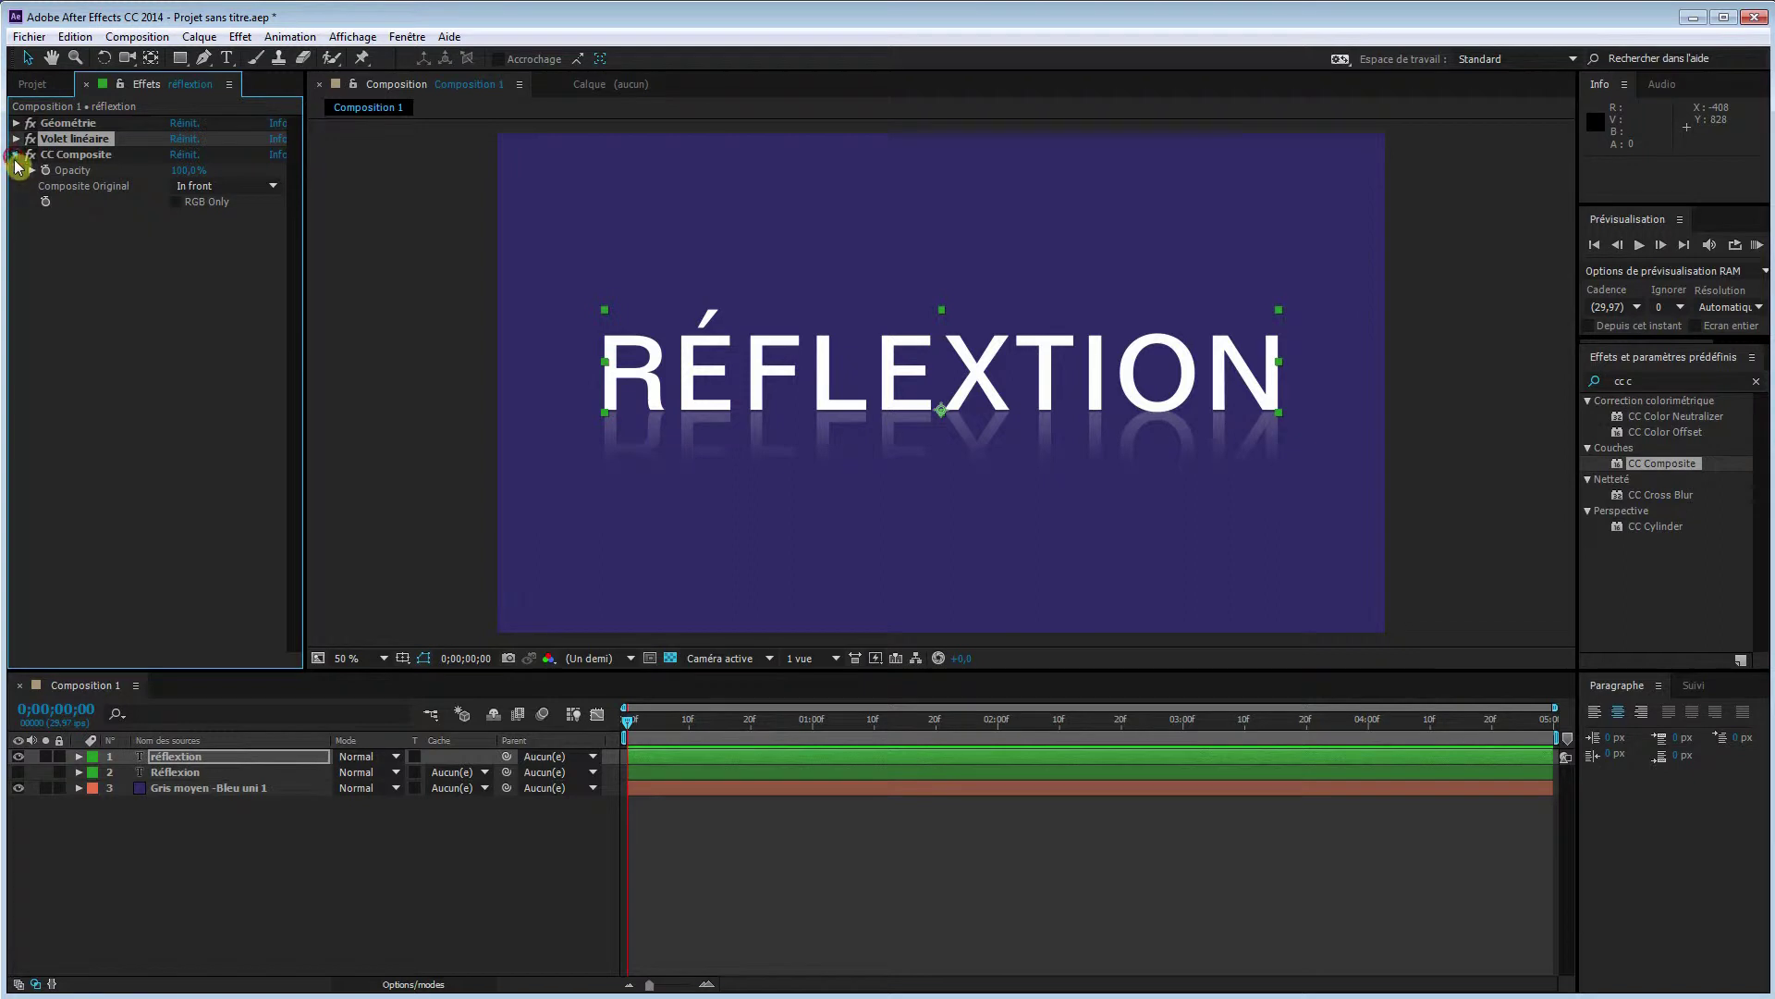
left_click(16, 154)
left_click(67, 123)
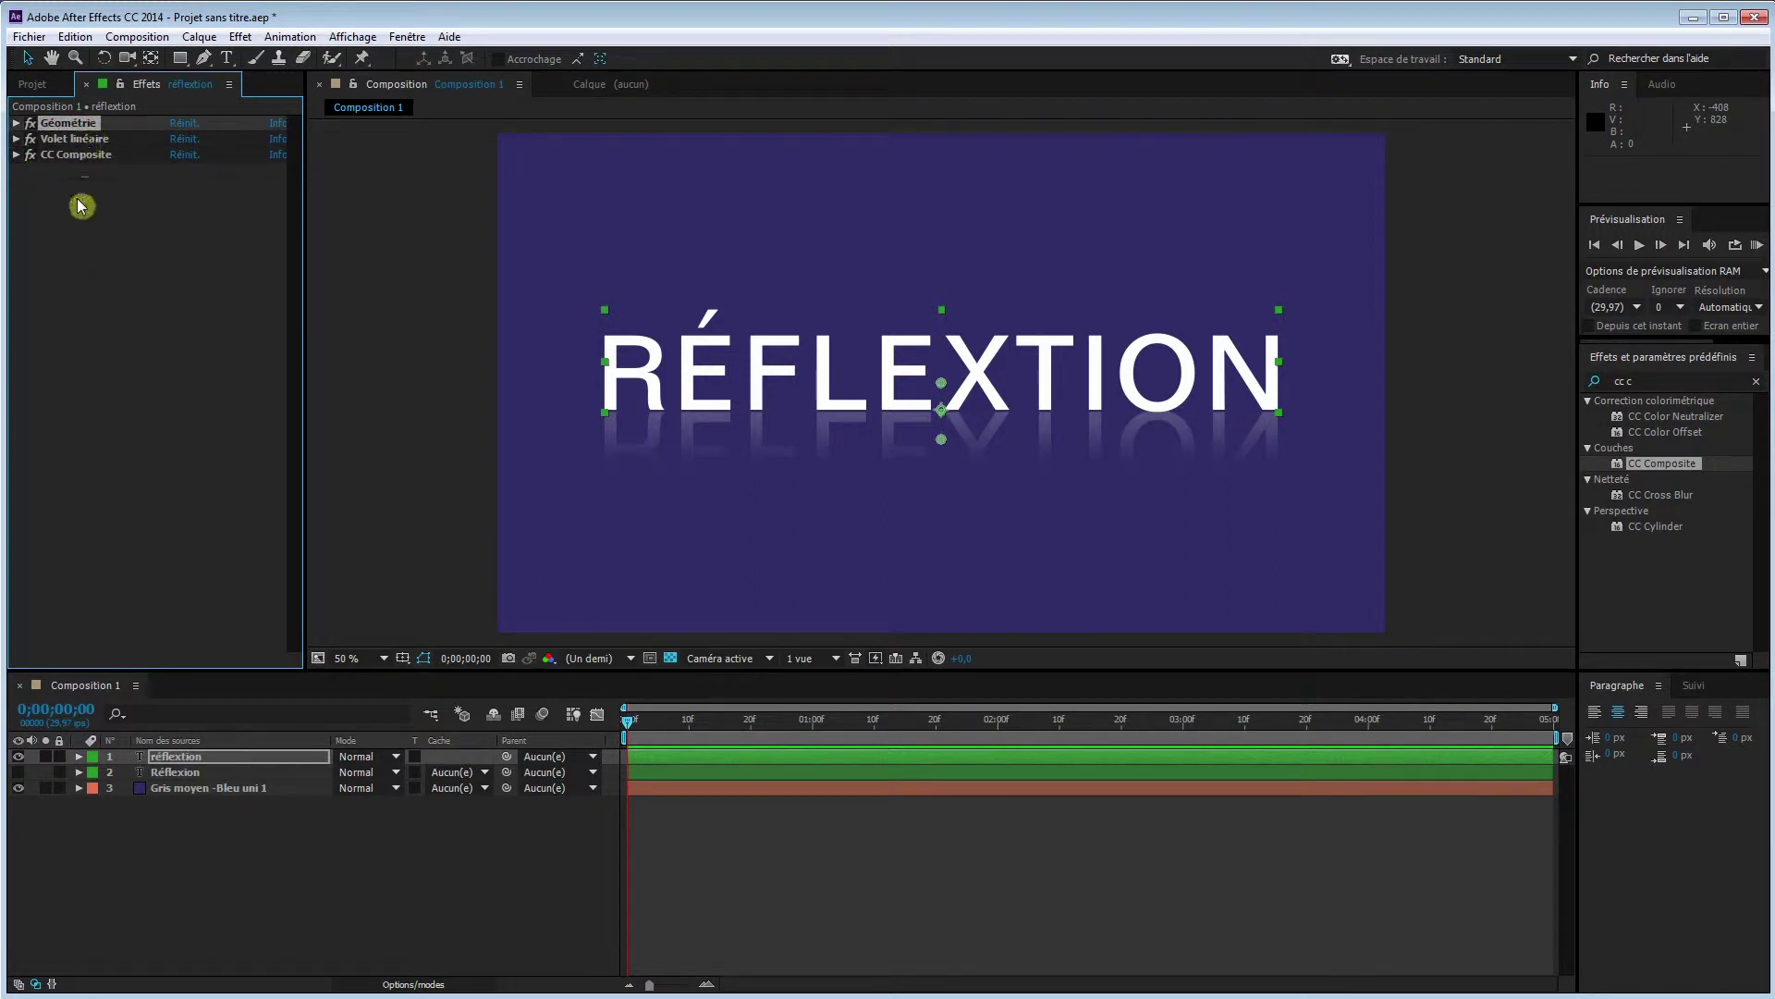
left_click(75, 138, "ctrl")
left_click(78, 154, "ctrl")
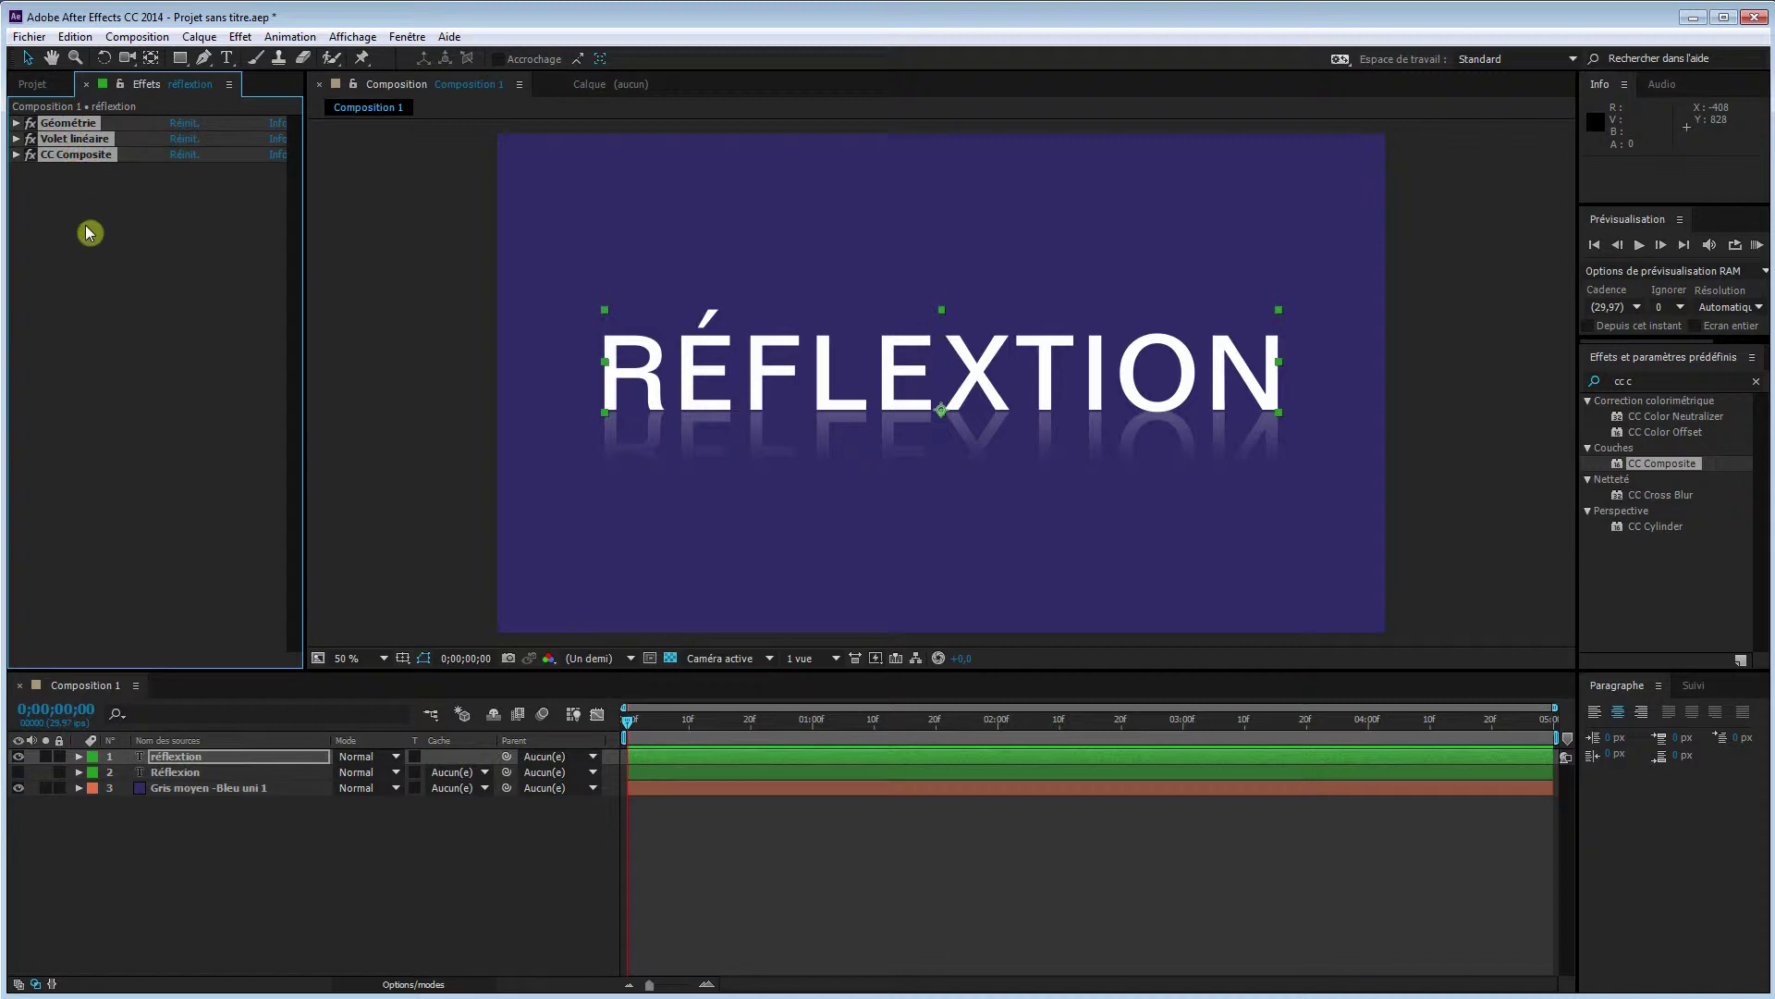
Save the selected effects as an animation preset named Réflexion in the Texte subfolder of the custom presets folder under Support Files
left_click(291, 37)
mouse_move(239, 37)
mouse_move(310, 39)
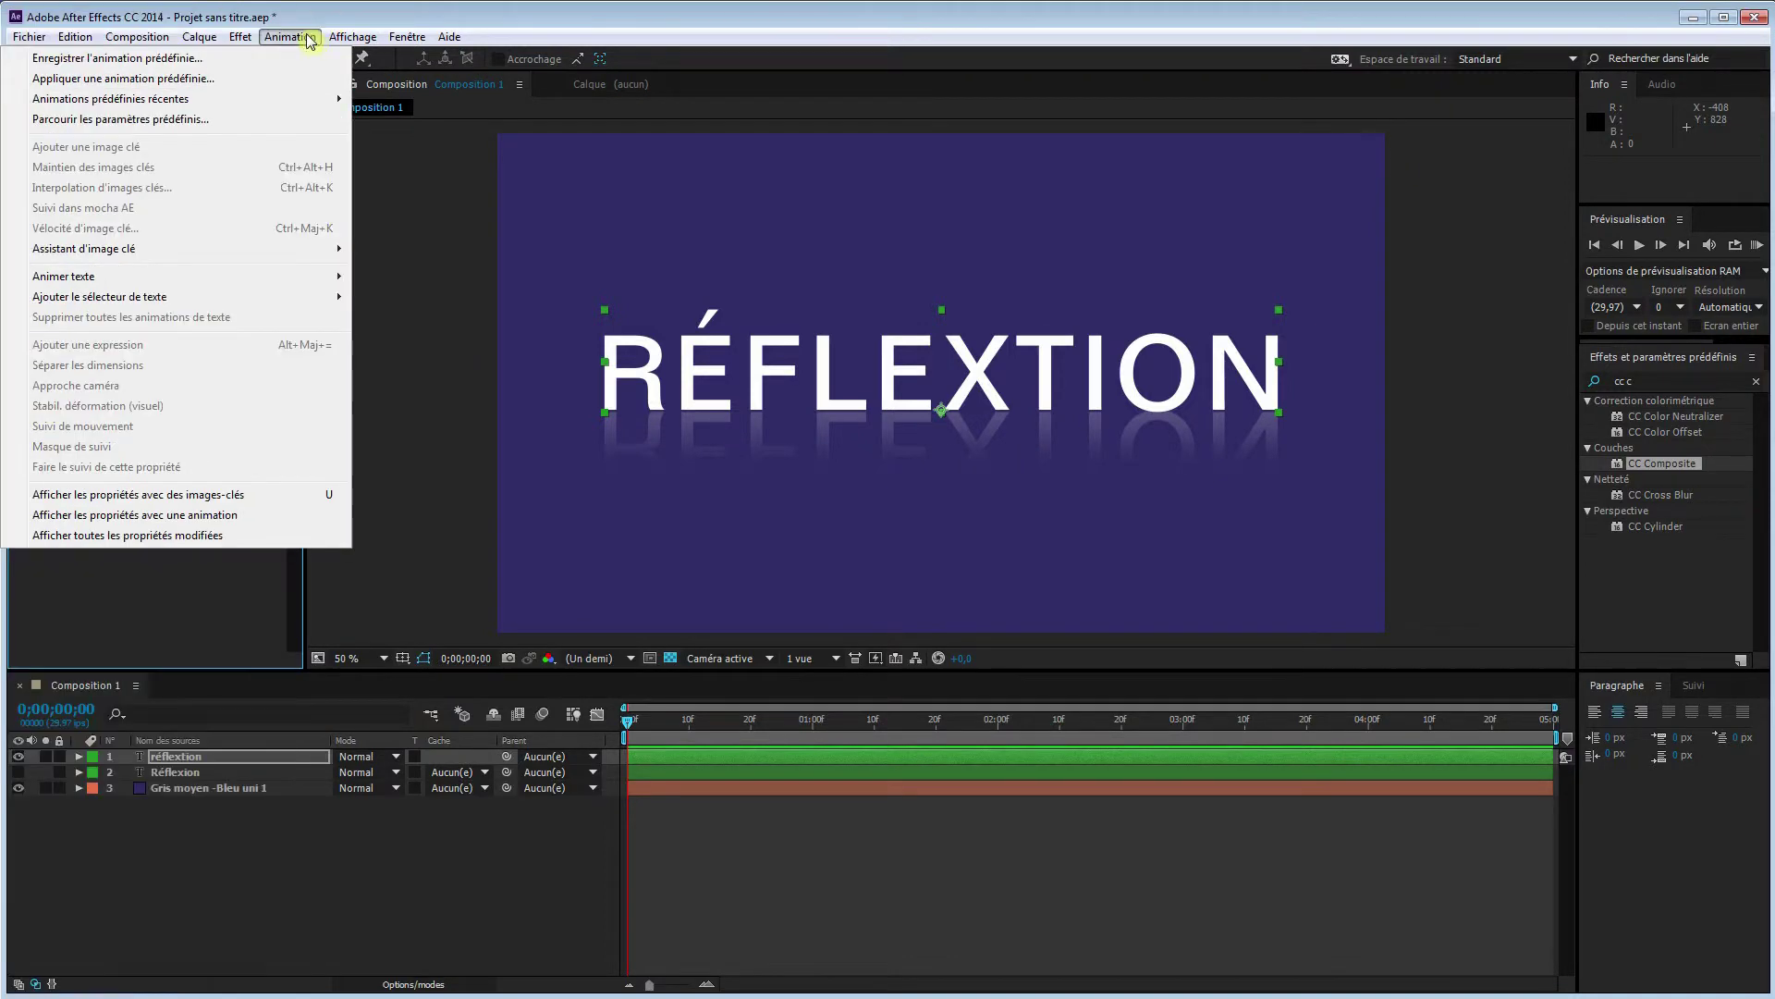
left_click(191, 60)
scroll(289, 332, "up", 2)
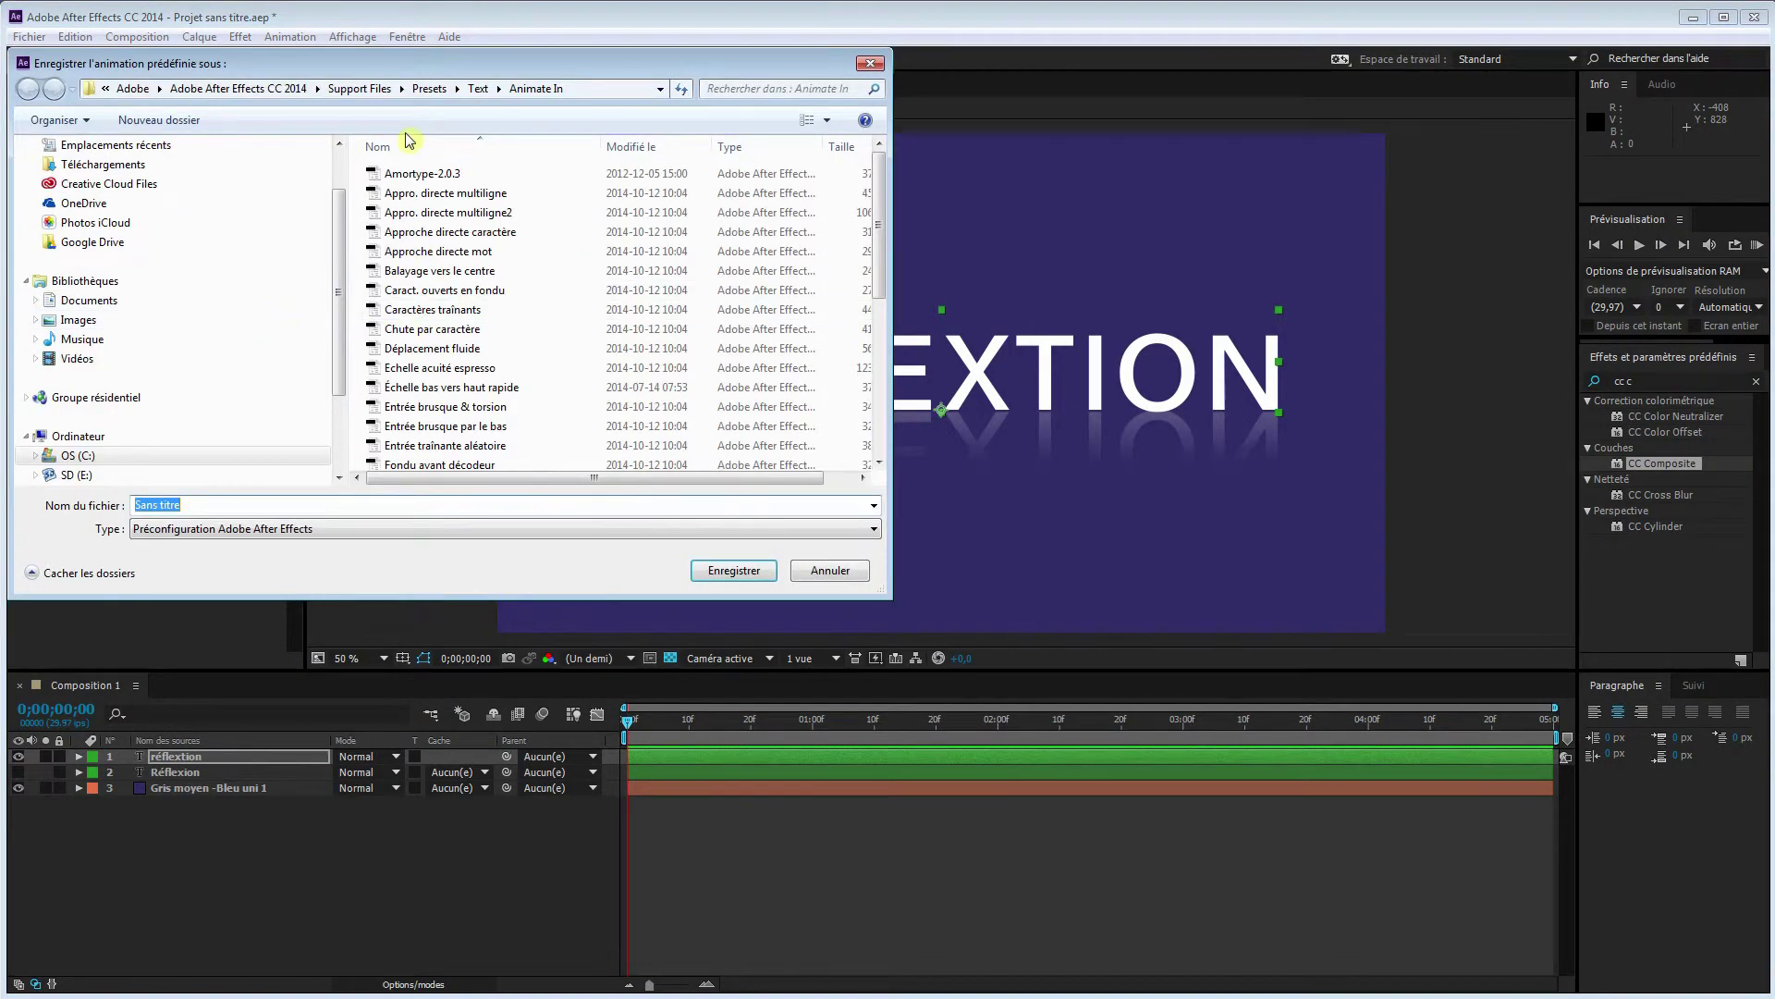
left_click(430, 89)
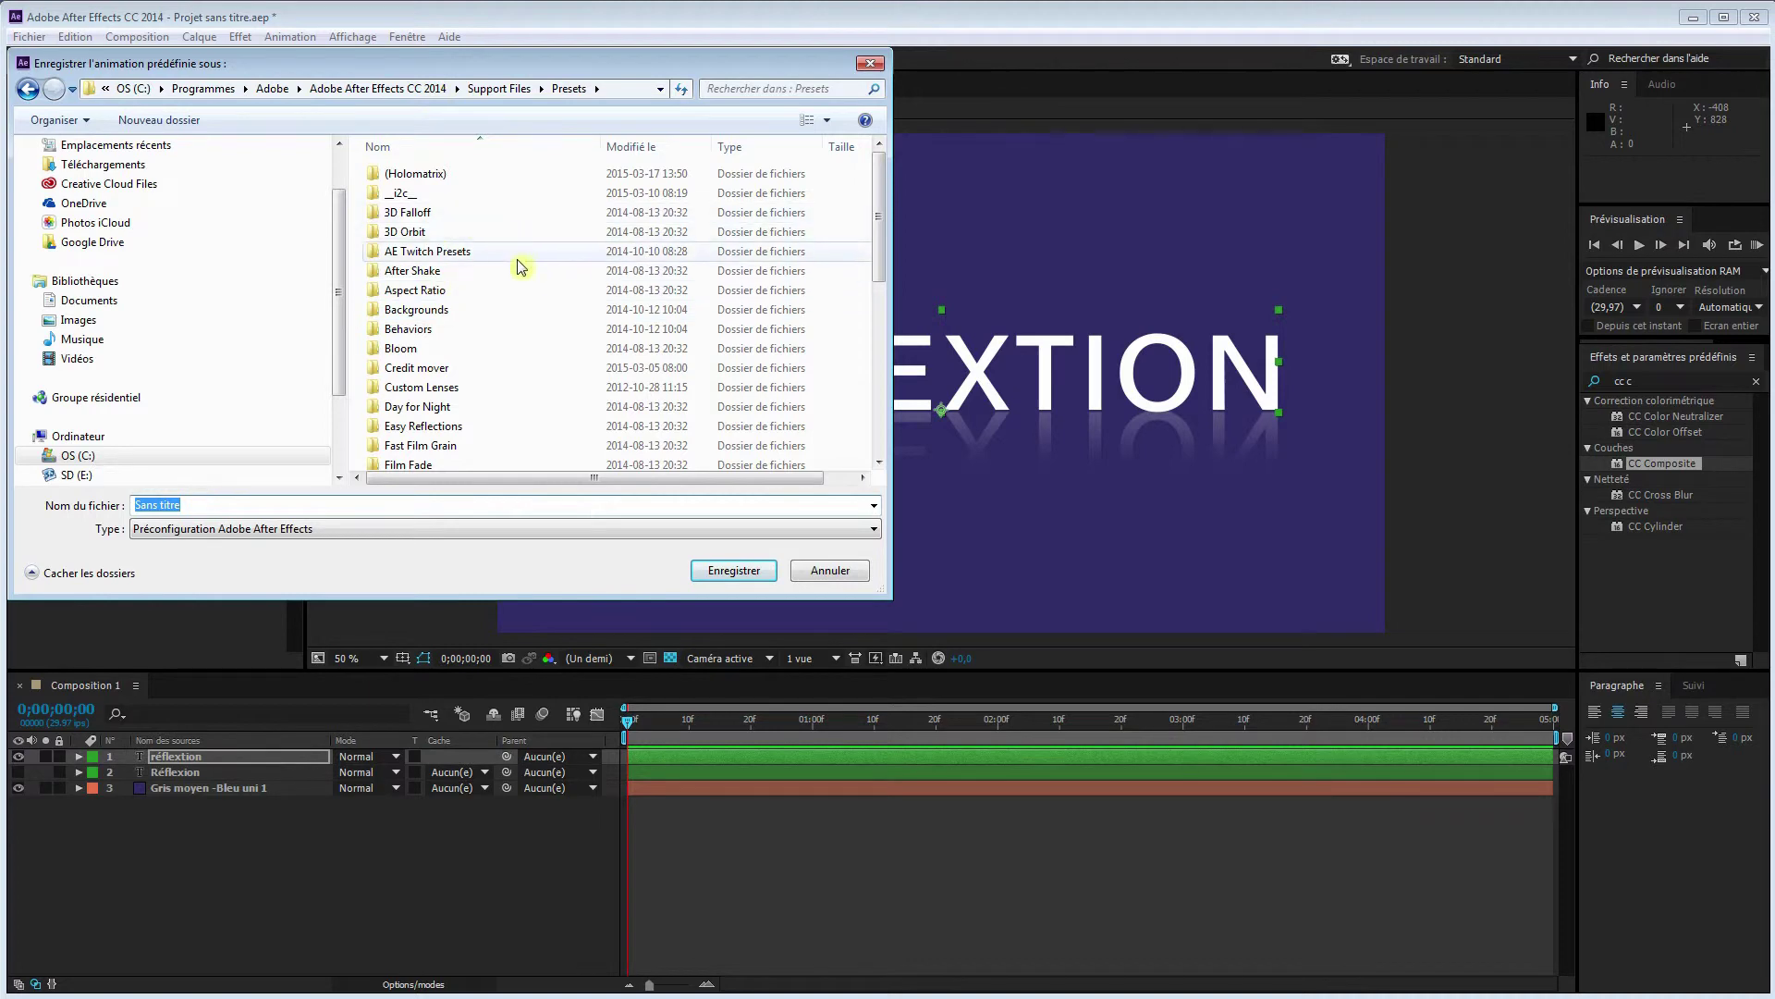
left_click(433, 91)
double_click(411, 175)
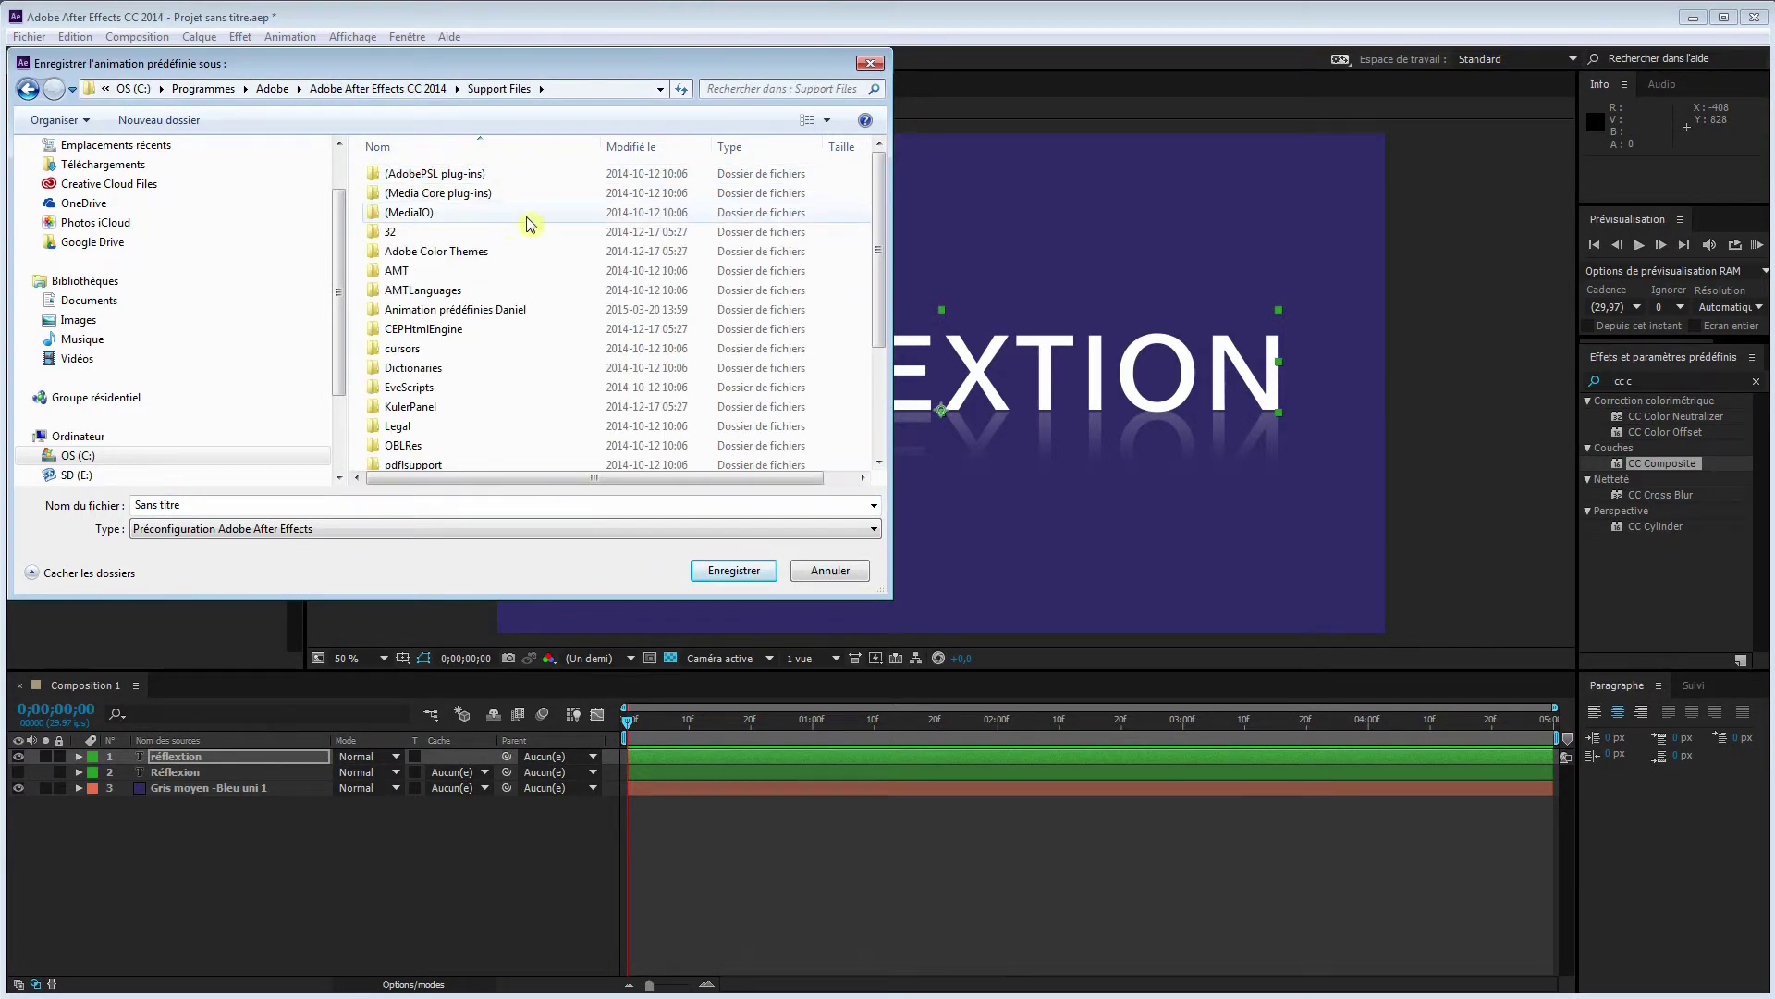
double_click(404, 310)
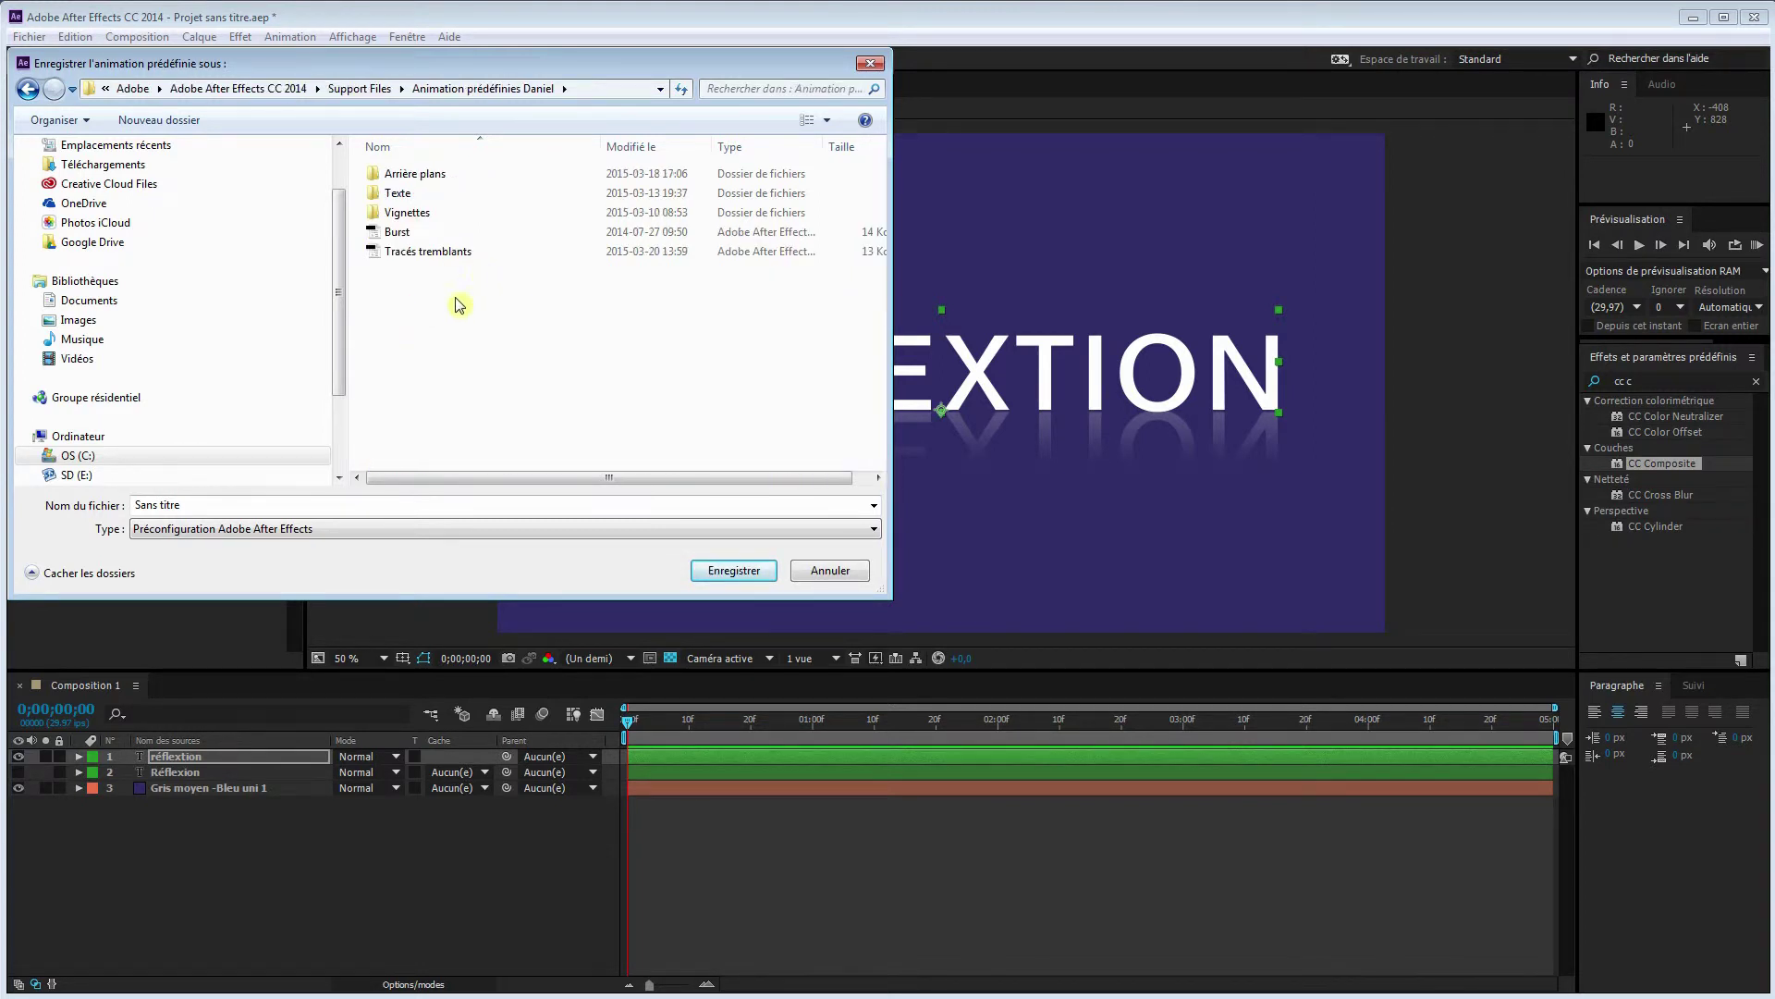
double_click(413, 196)
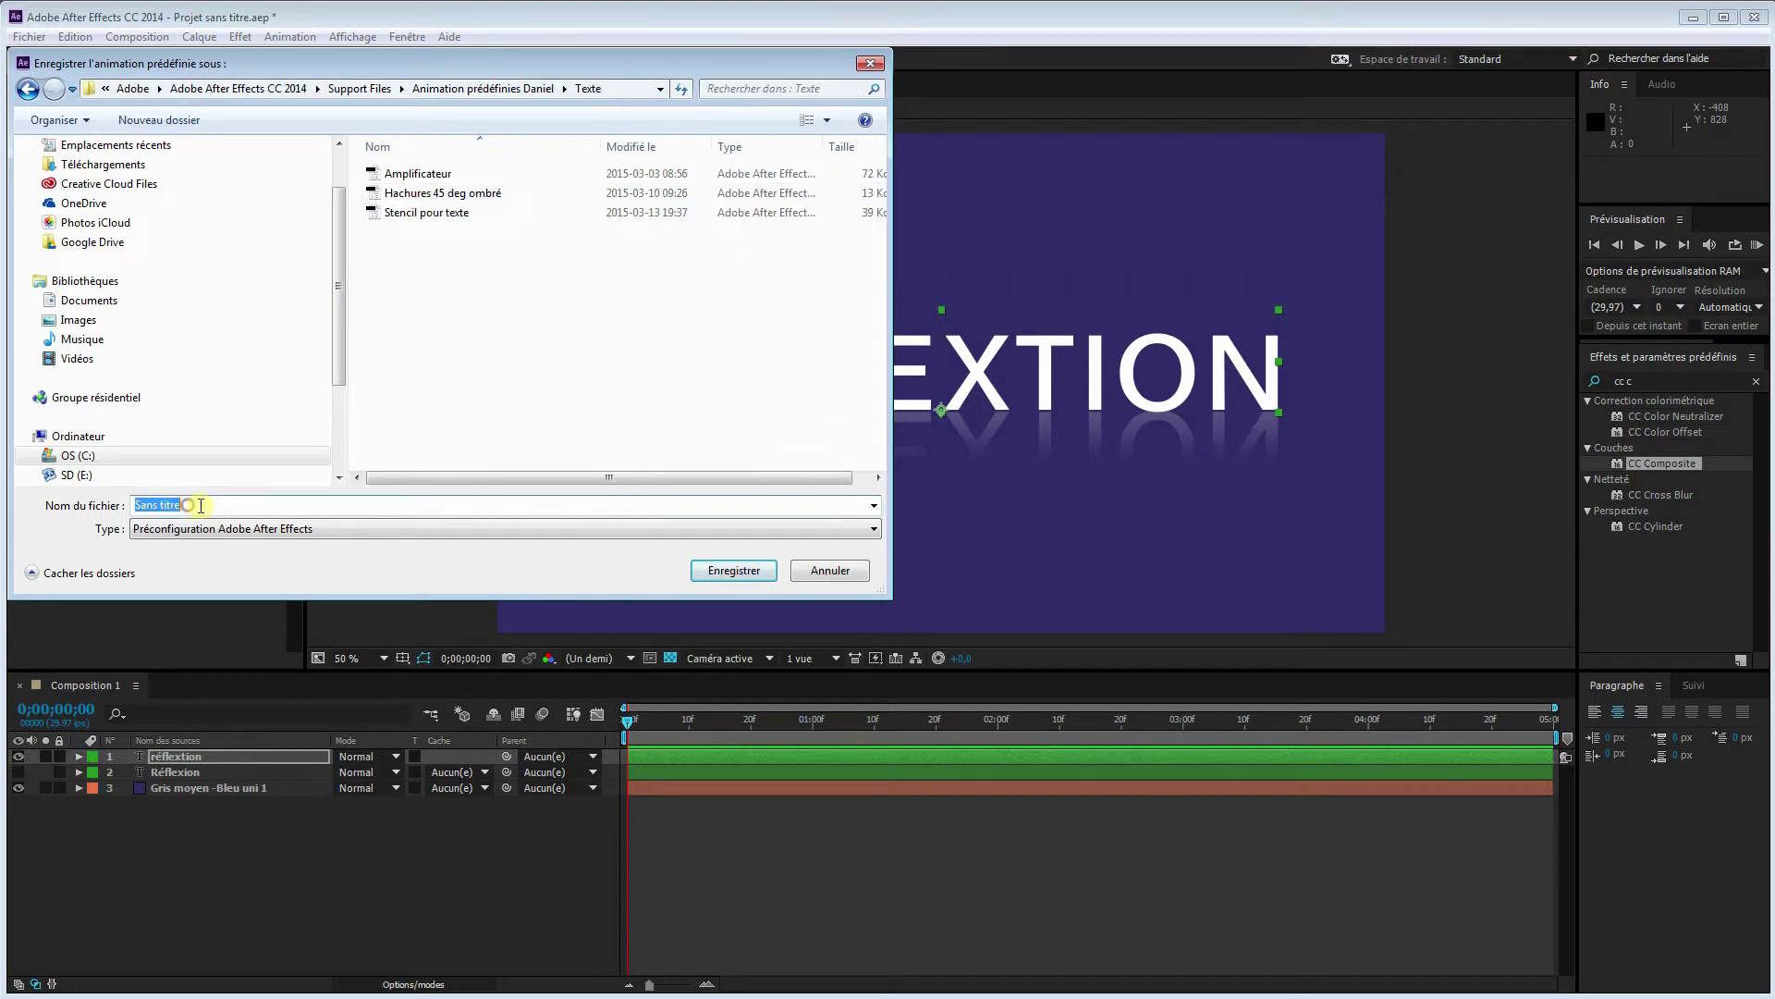
type("R")
left_click(735, 569)
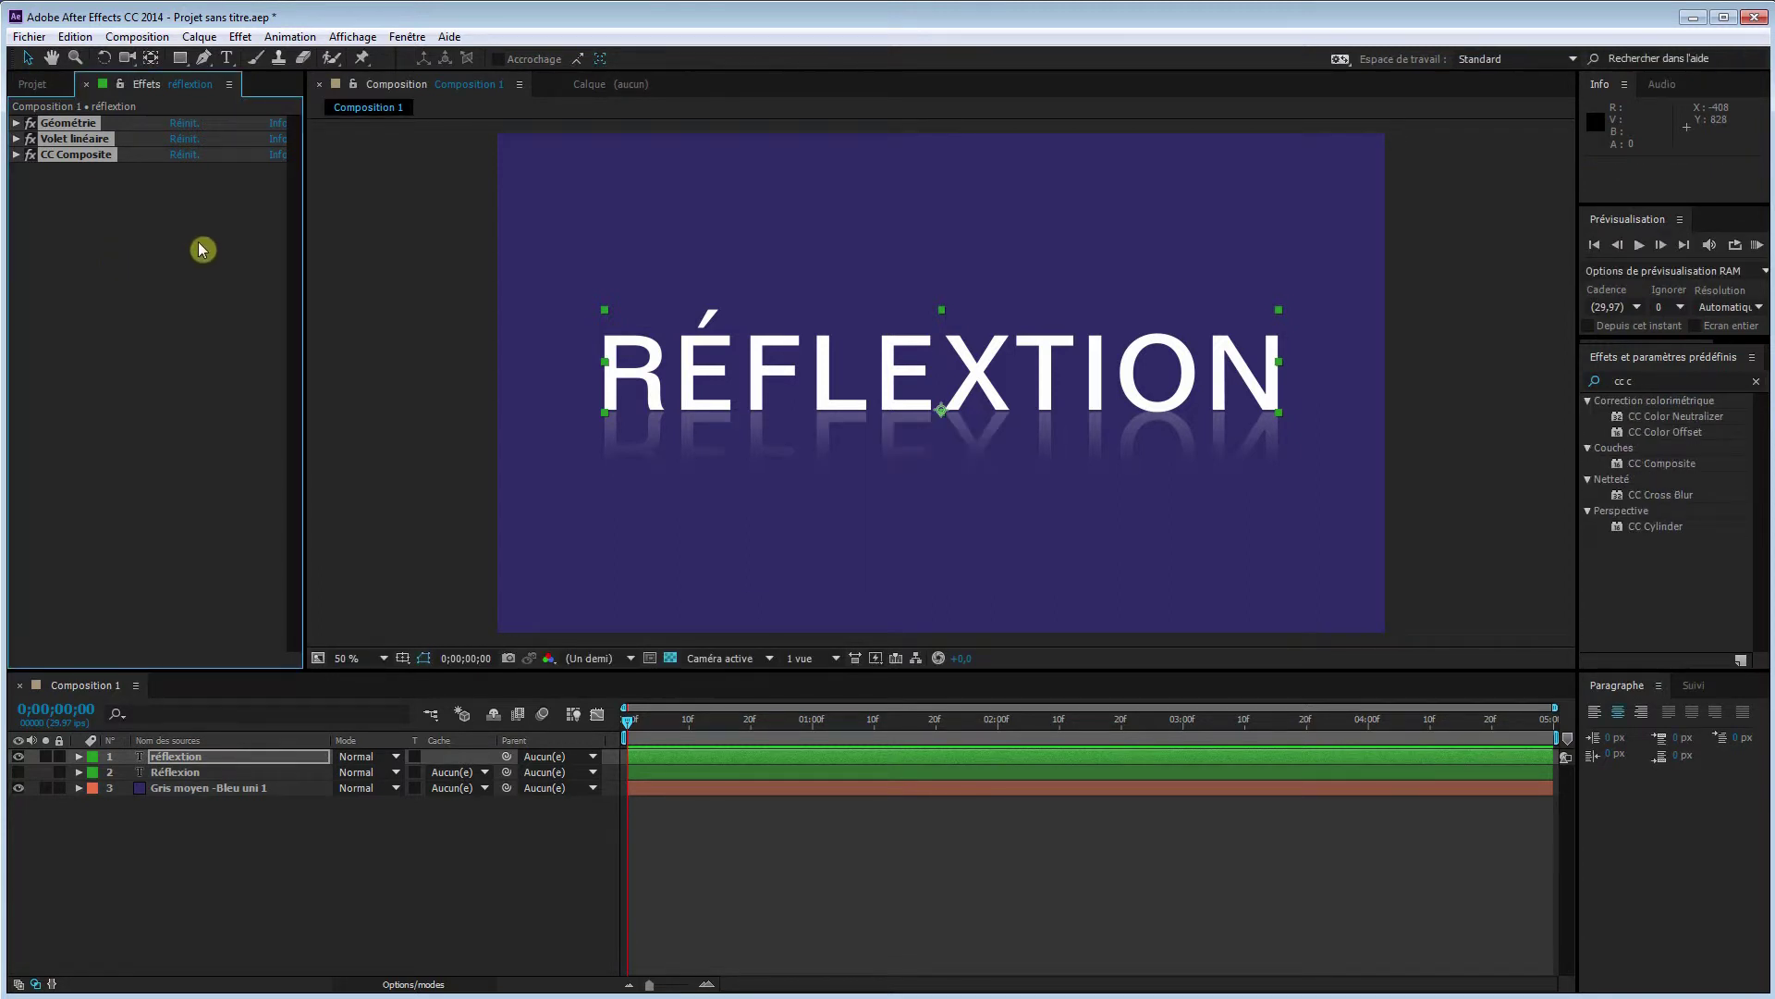
left_click(201, 250)
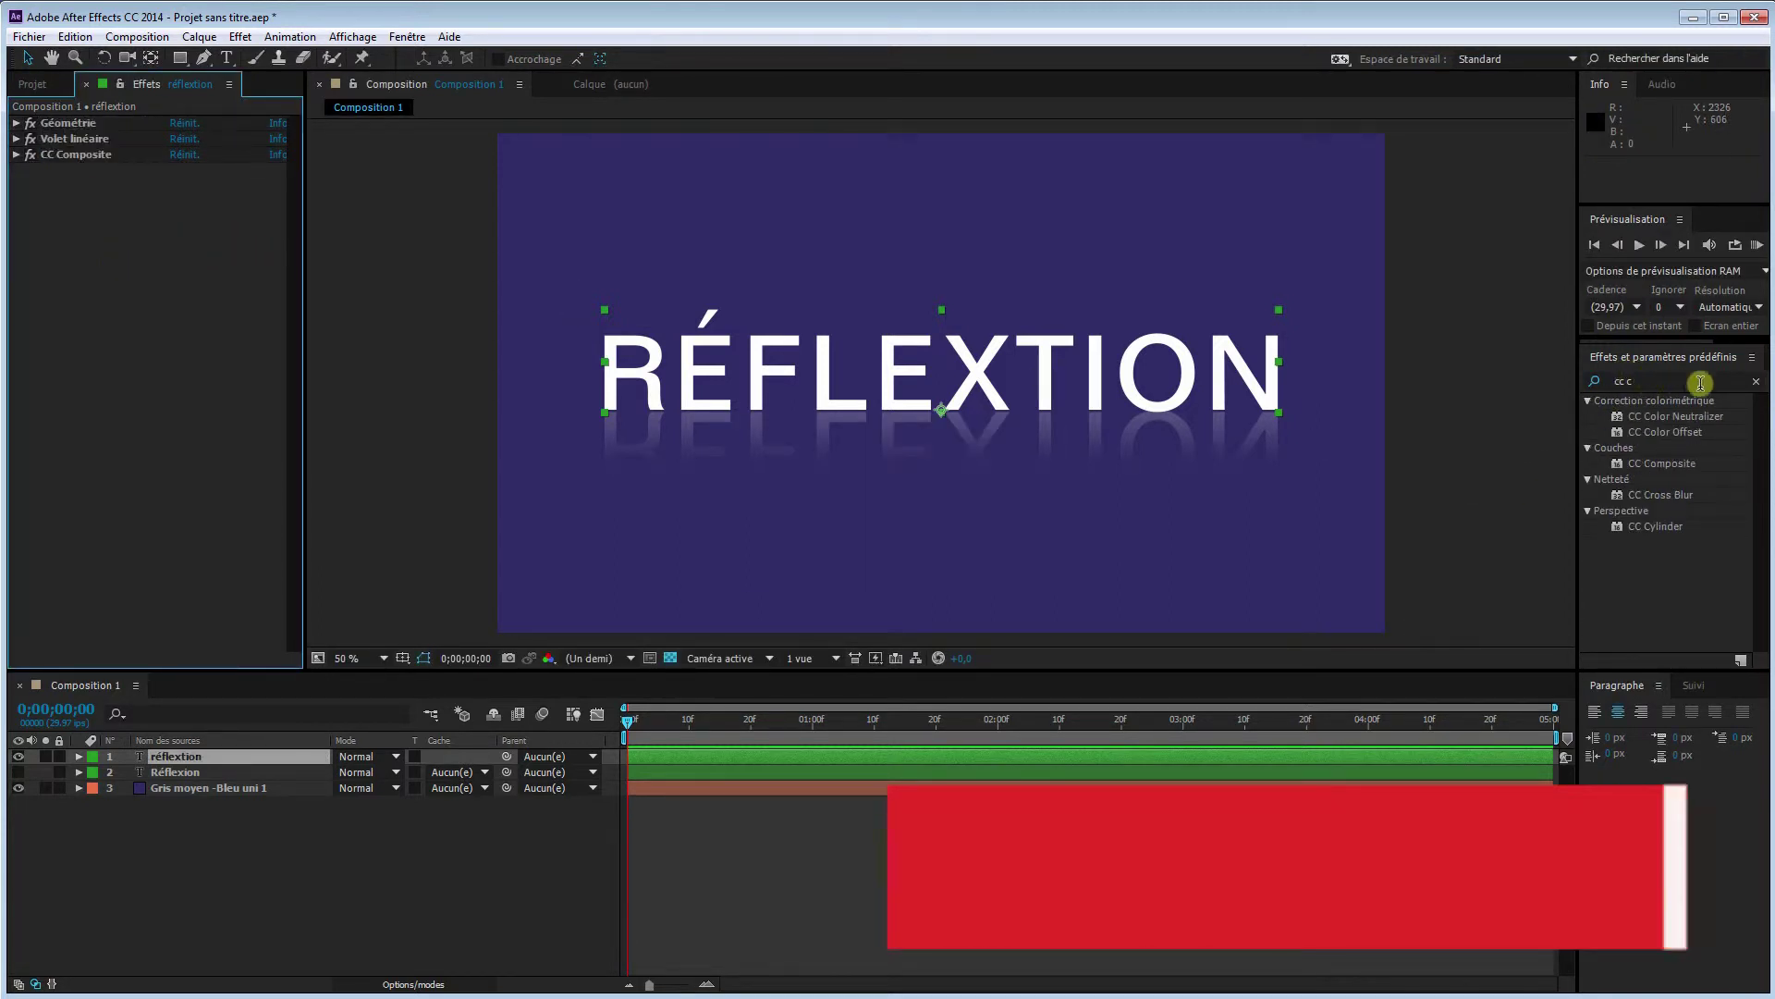
Clear the previous effects and presets search and search for "réflex" to locate the saved preset
left_click(1756, 381)
left_click(1676, 381)
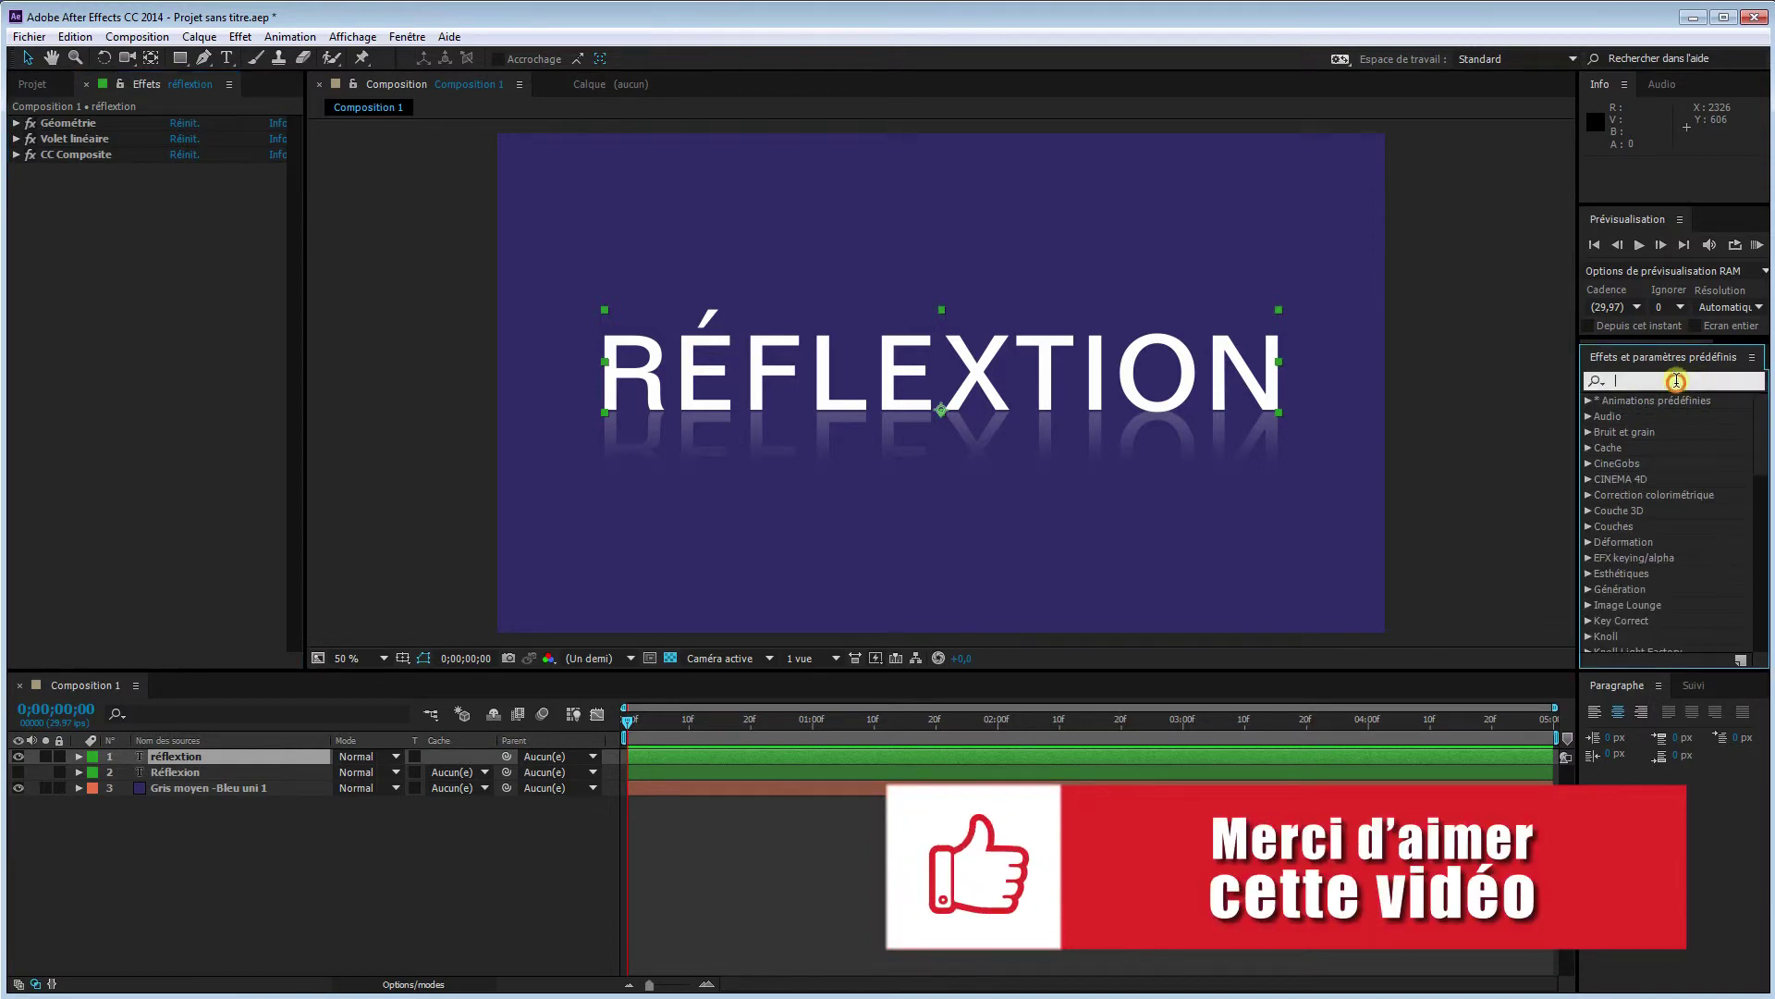
type("ré")
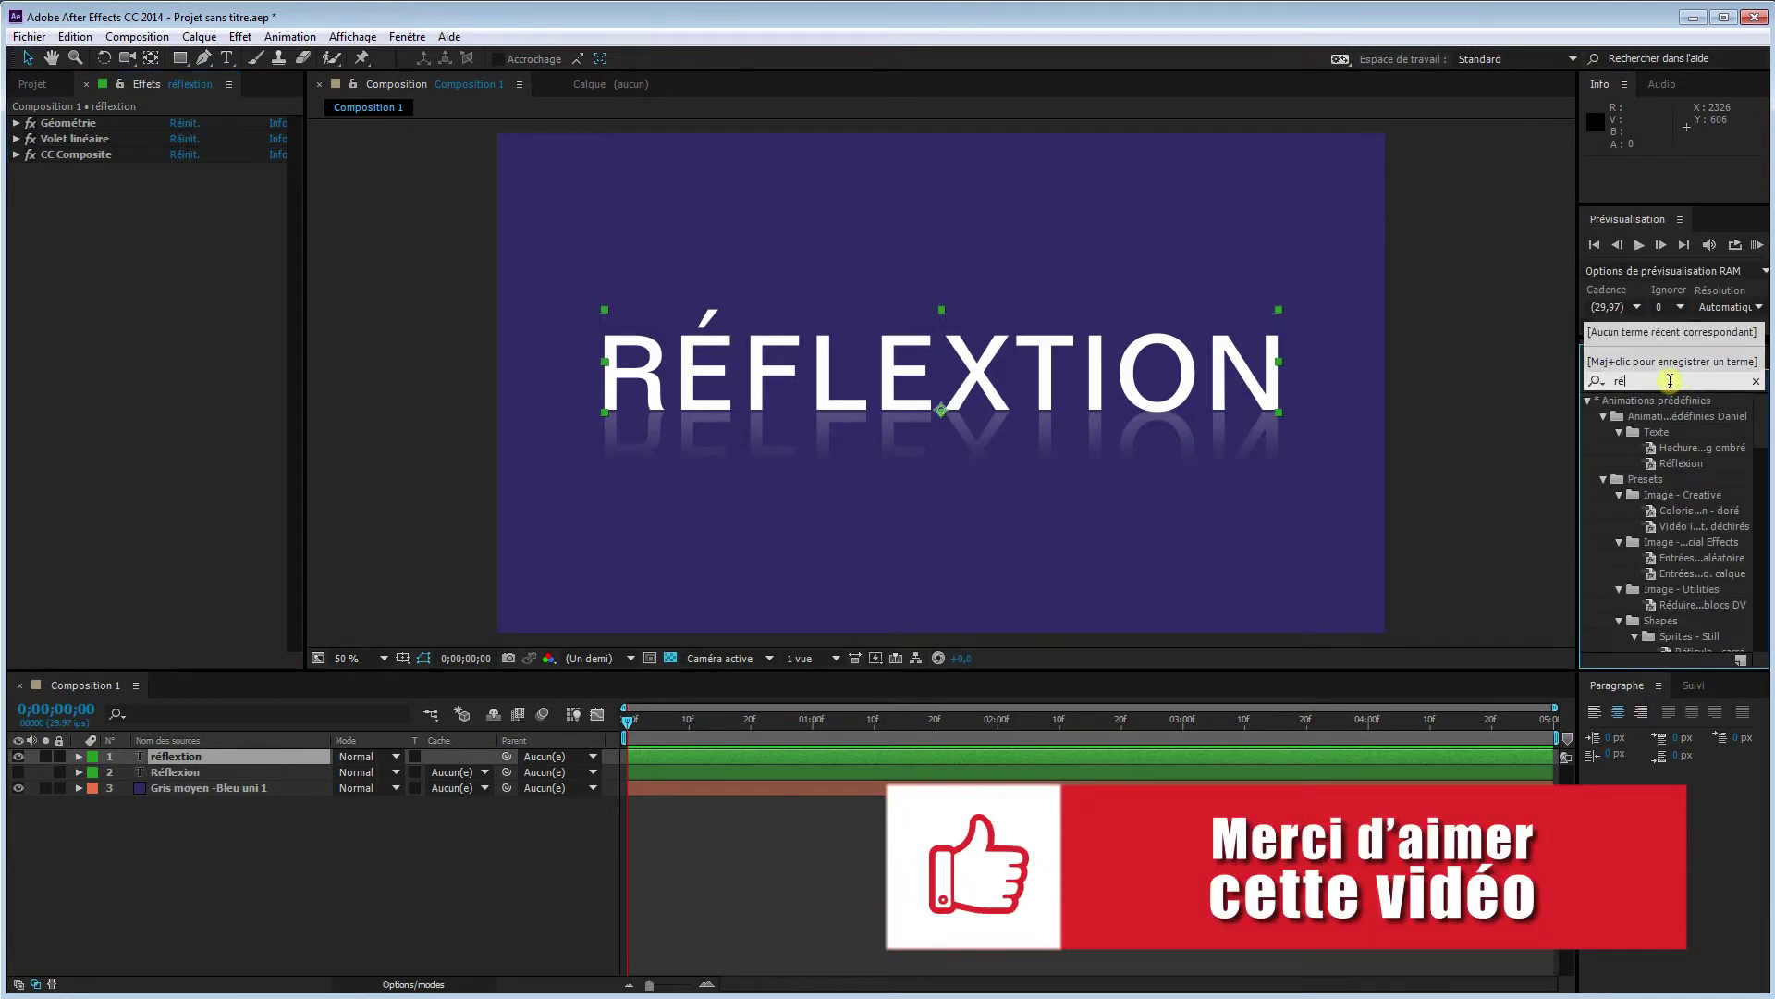
type("flex")
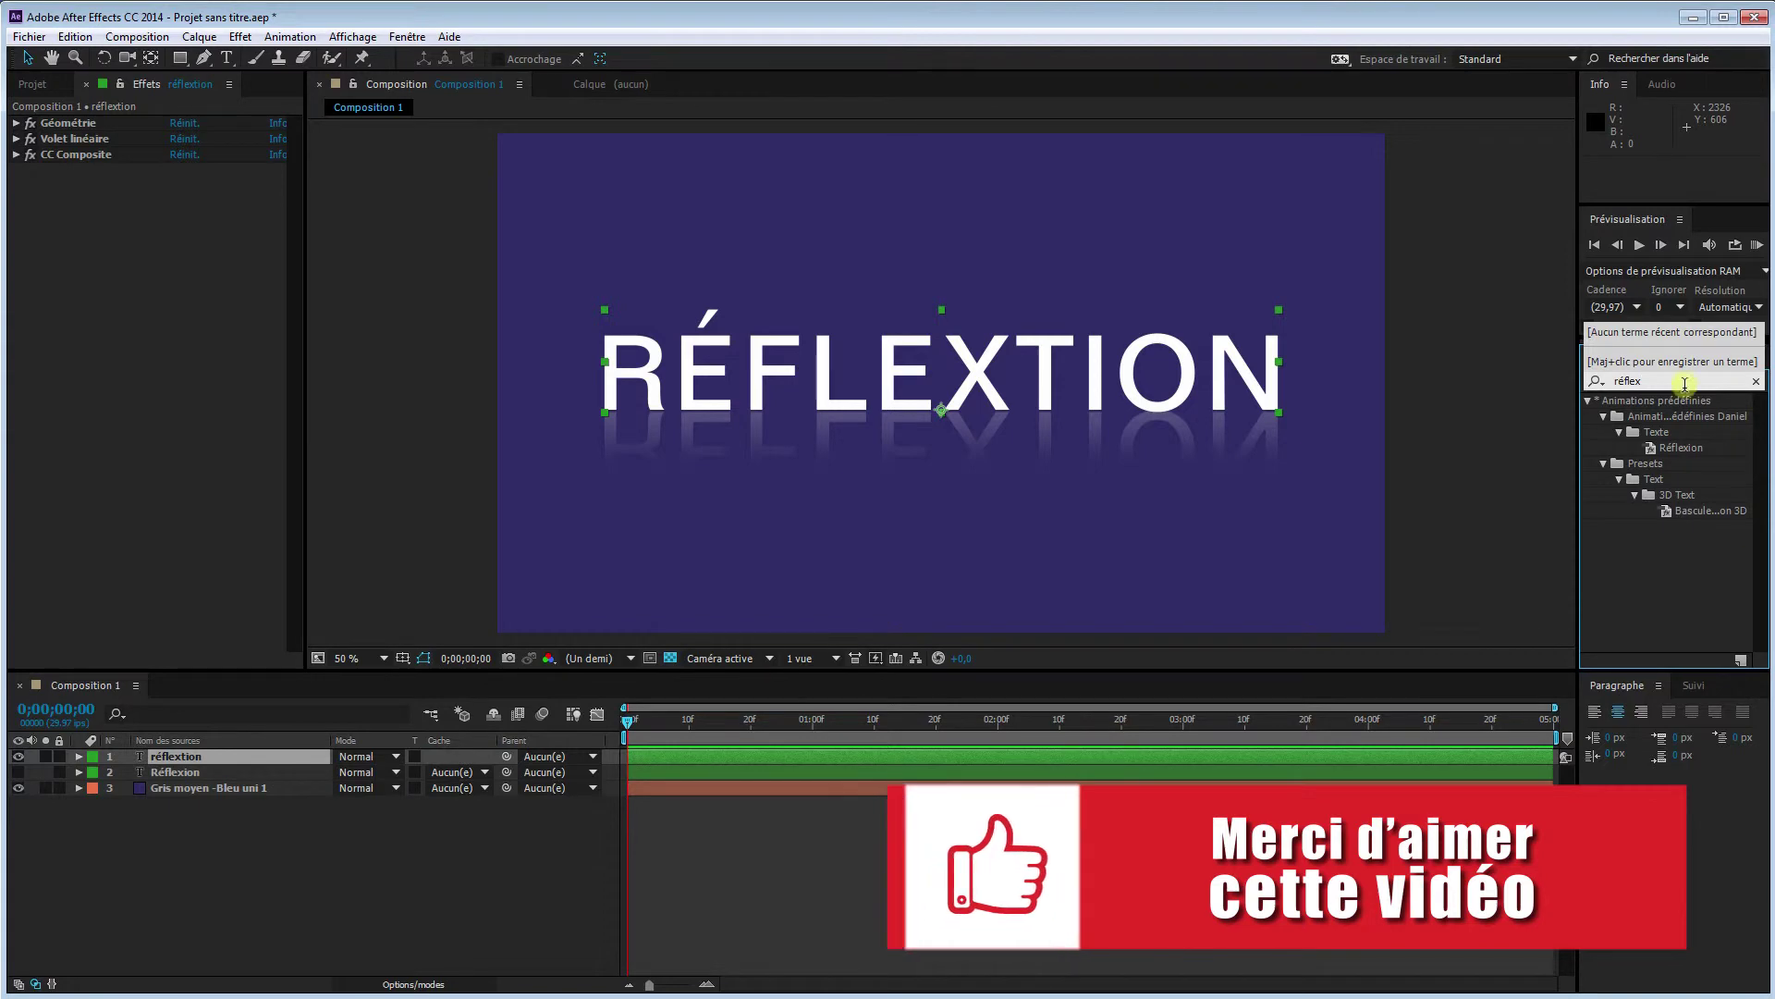
left_click(1656, 482)
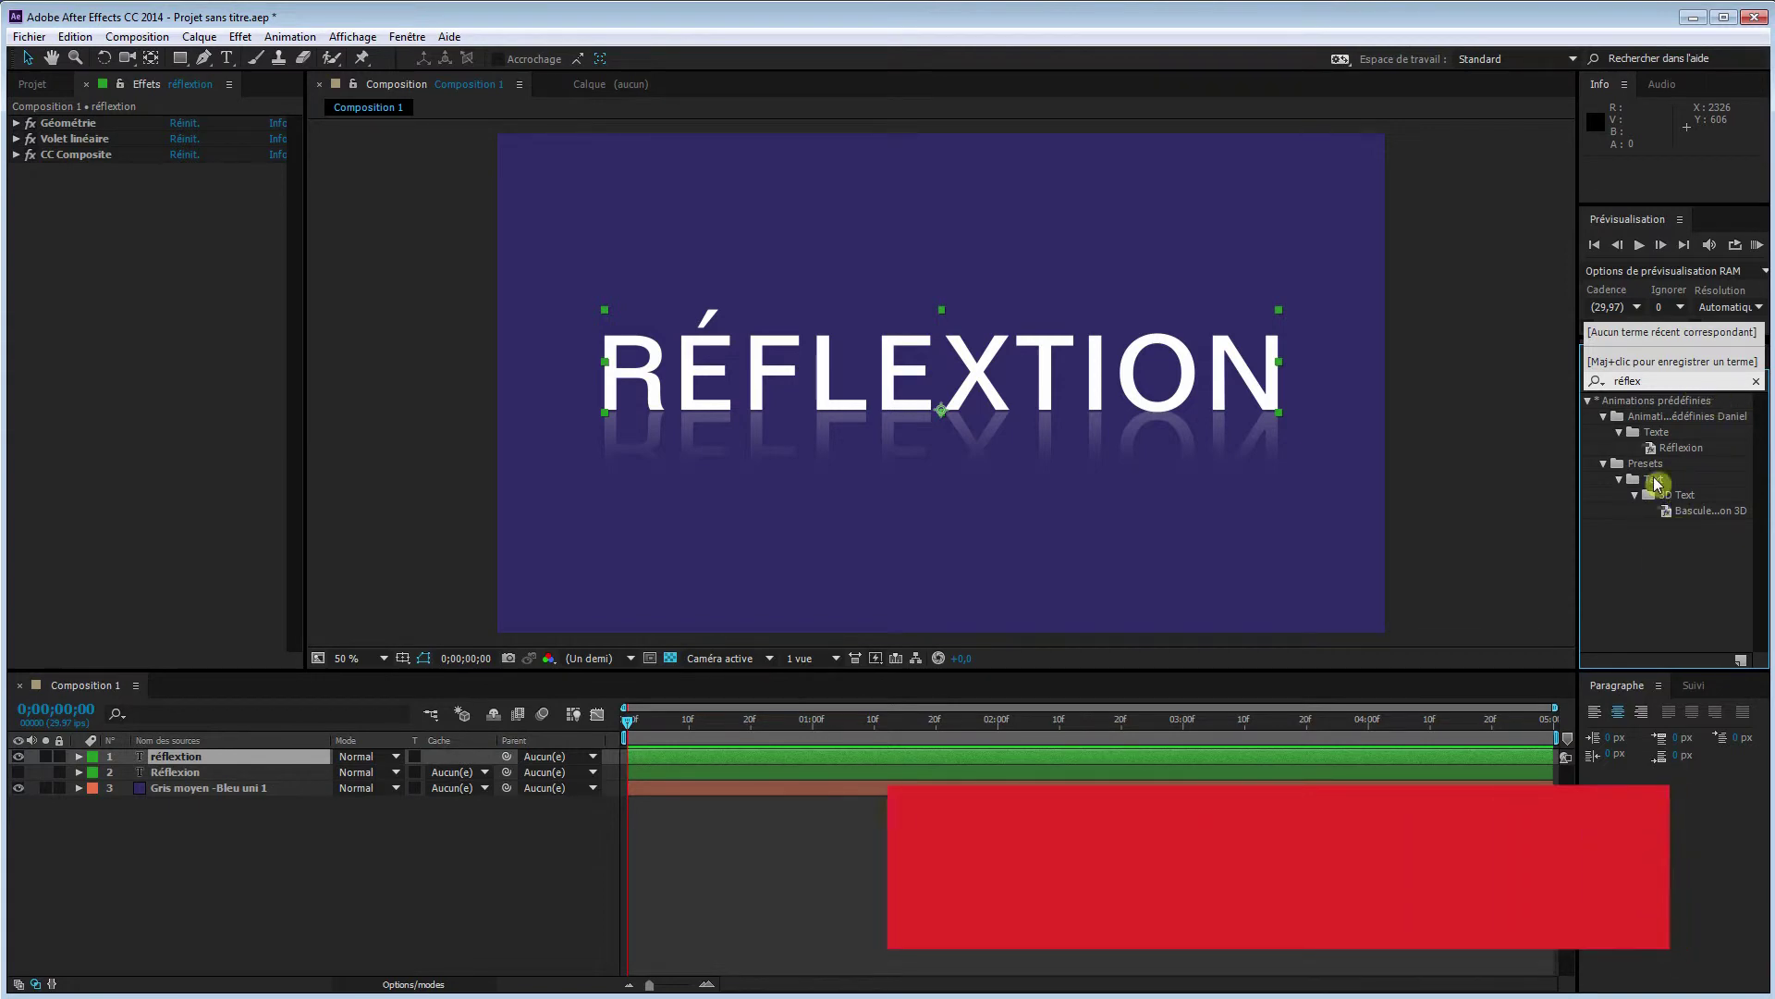
left_click(1650, 424)
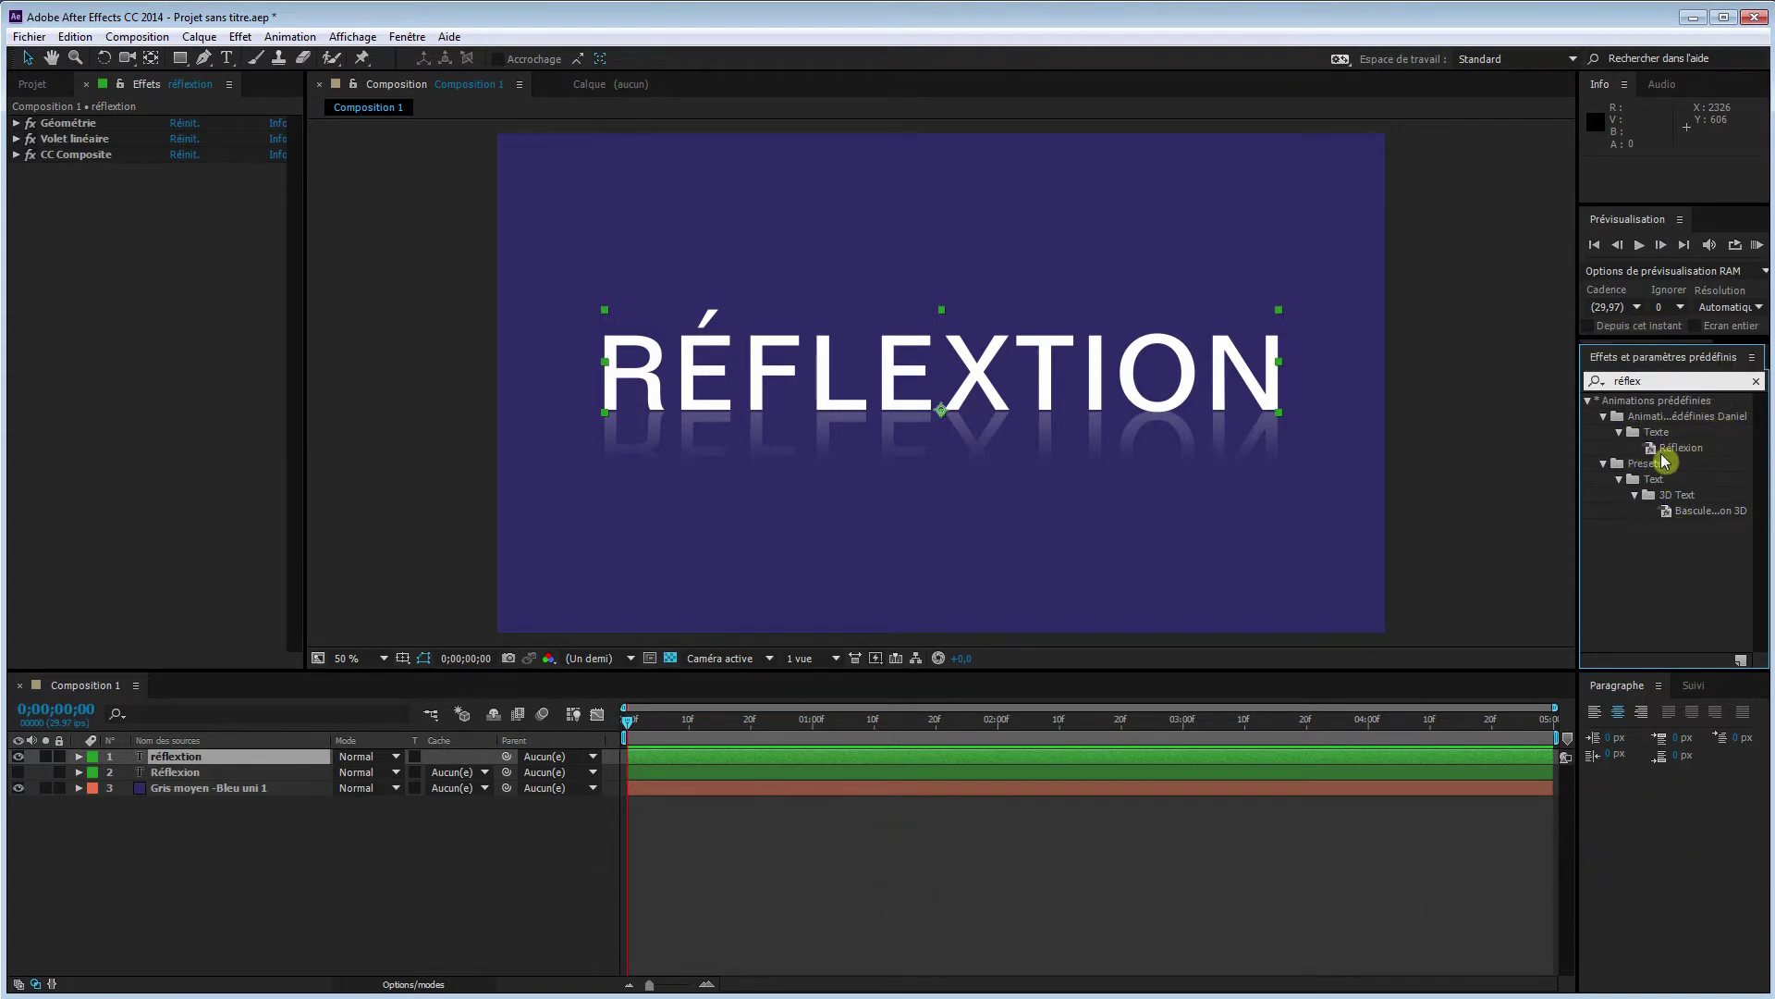
Delete the three effects from the text layer and apply the saved Réflexion preset to it instead
left_click_drag(1658, 453, 69, 190)
left_click(72, 122)
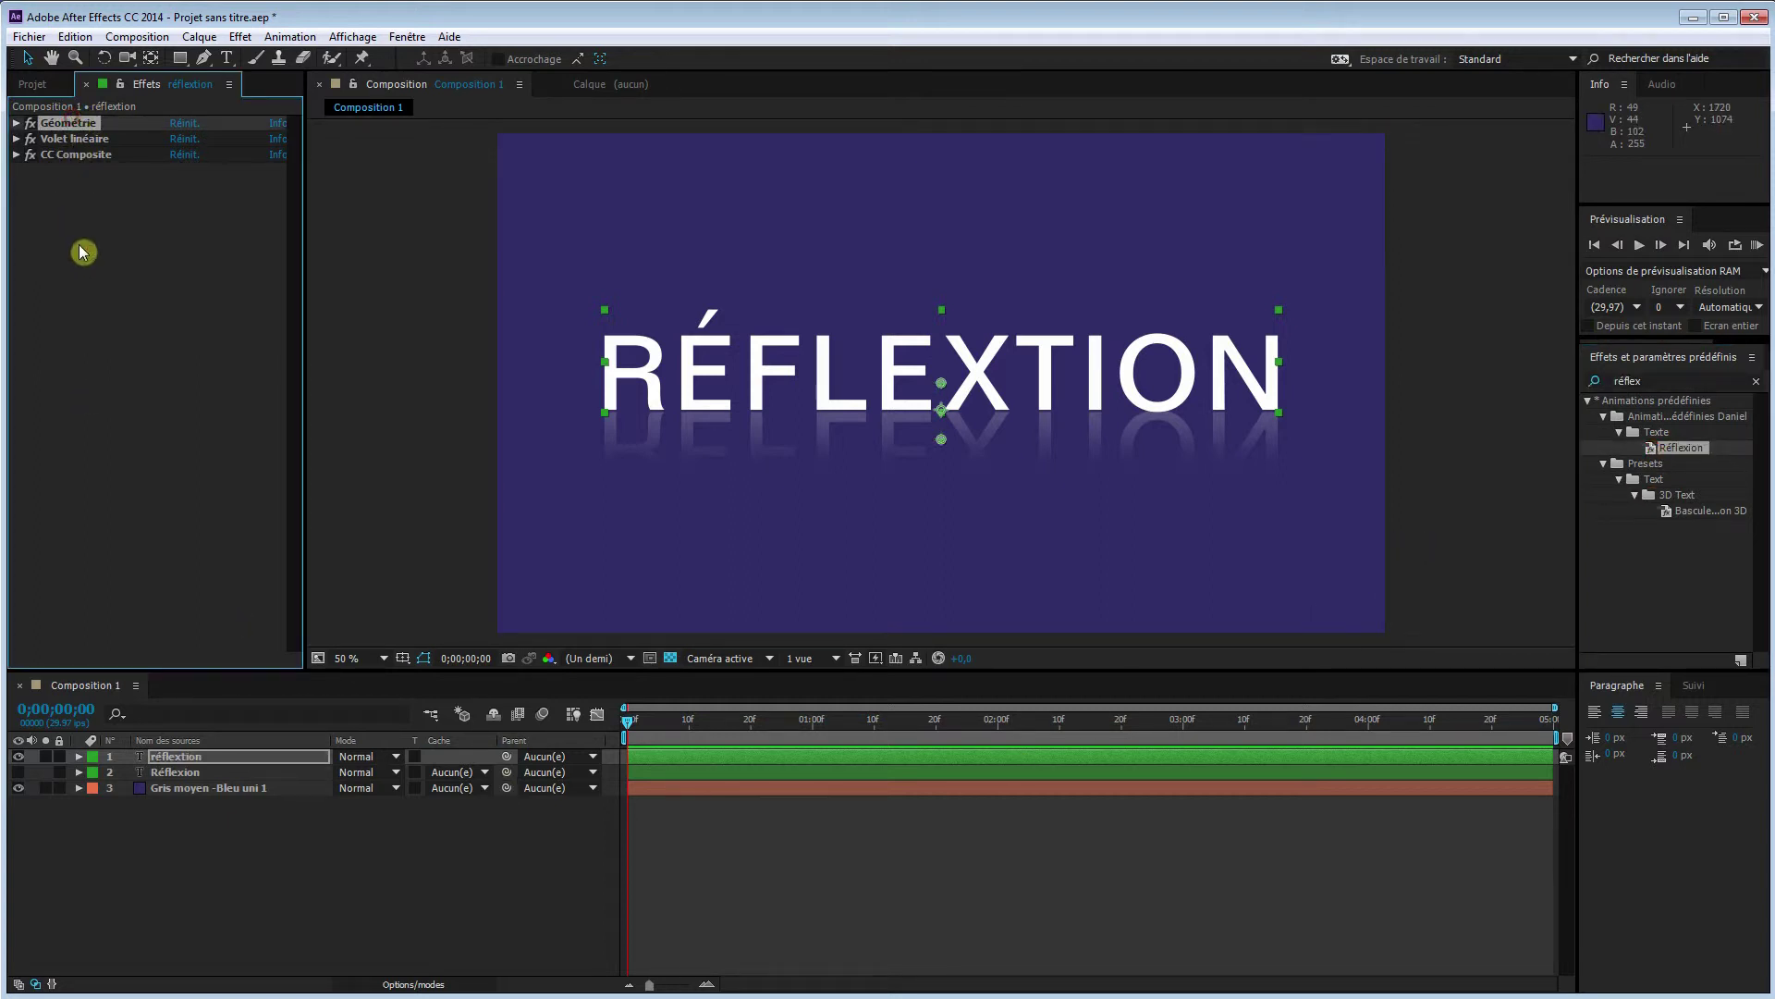
left_click(85, 154, "shift")
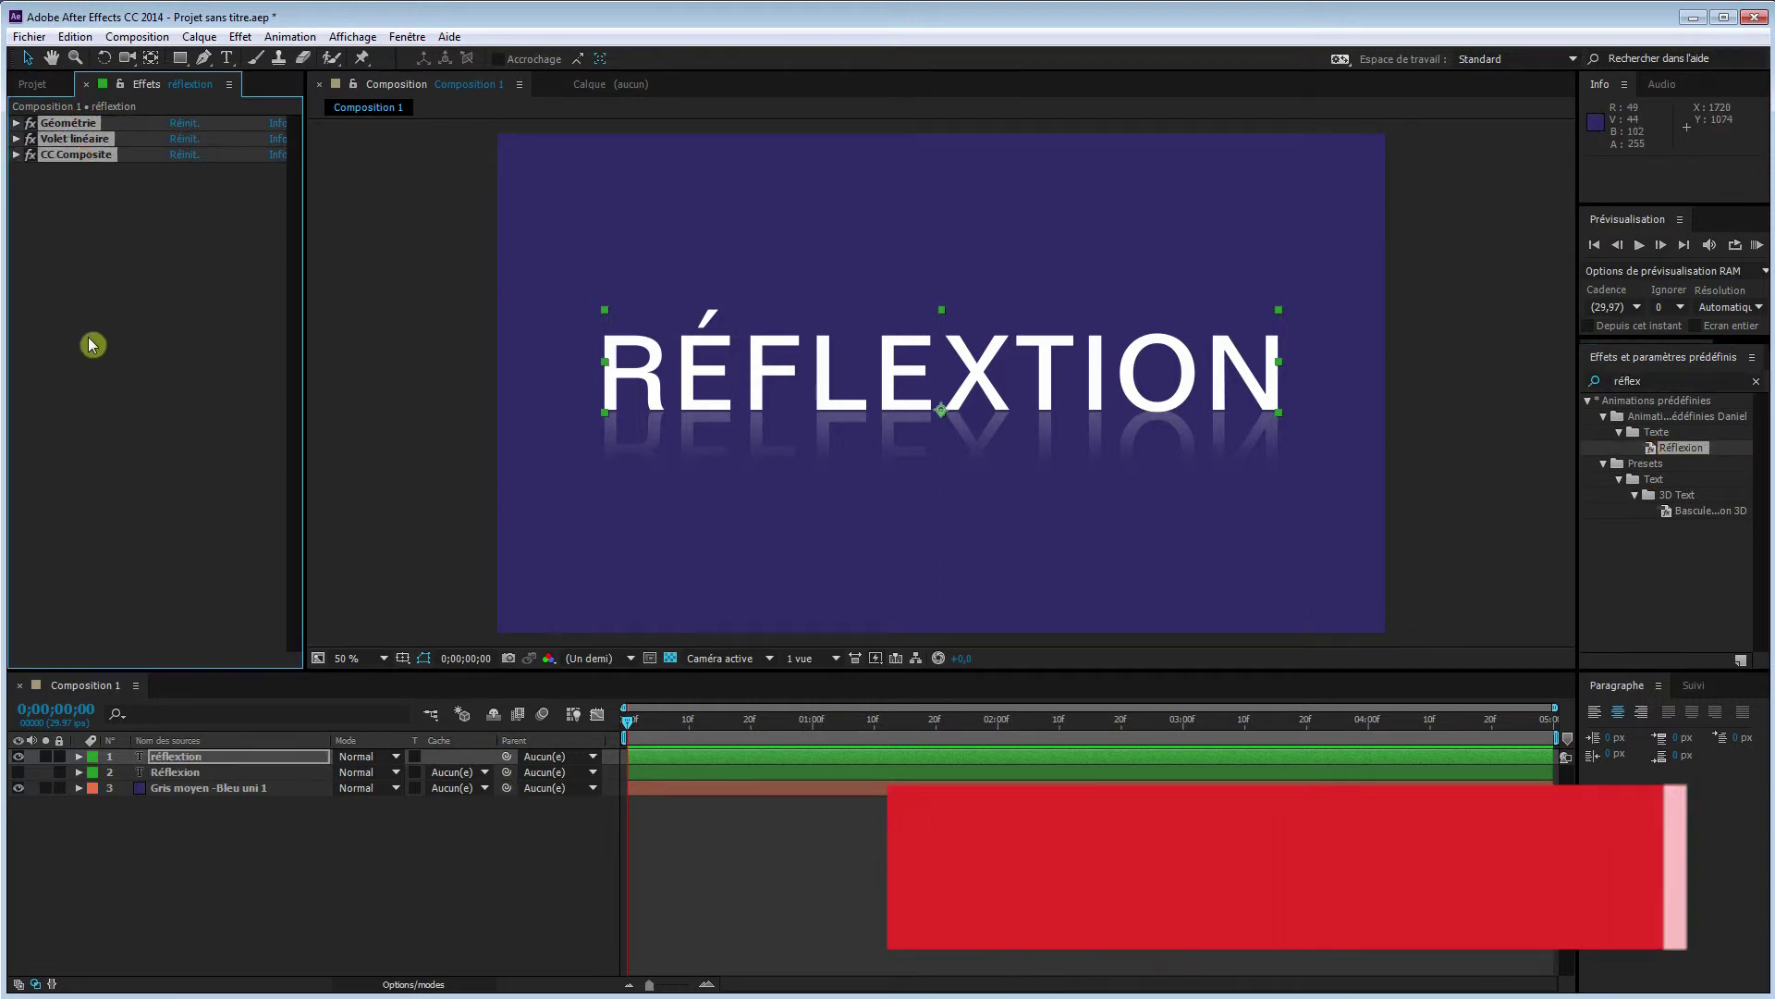
key("Delete")
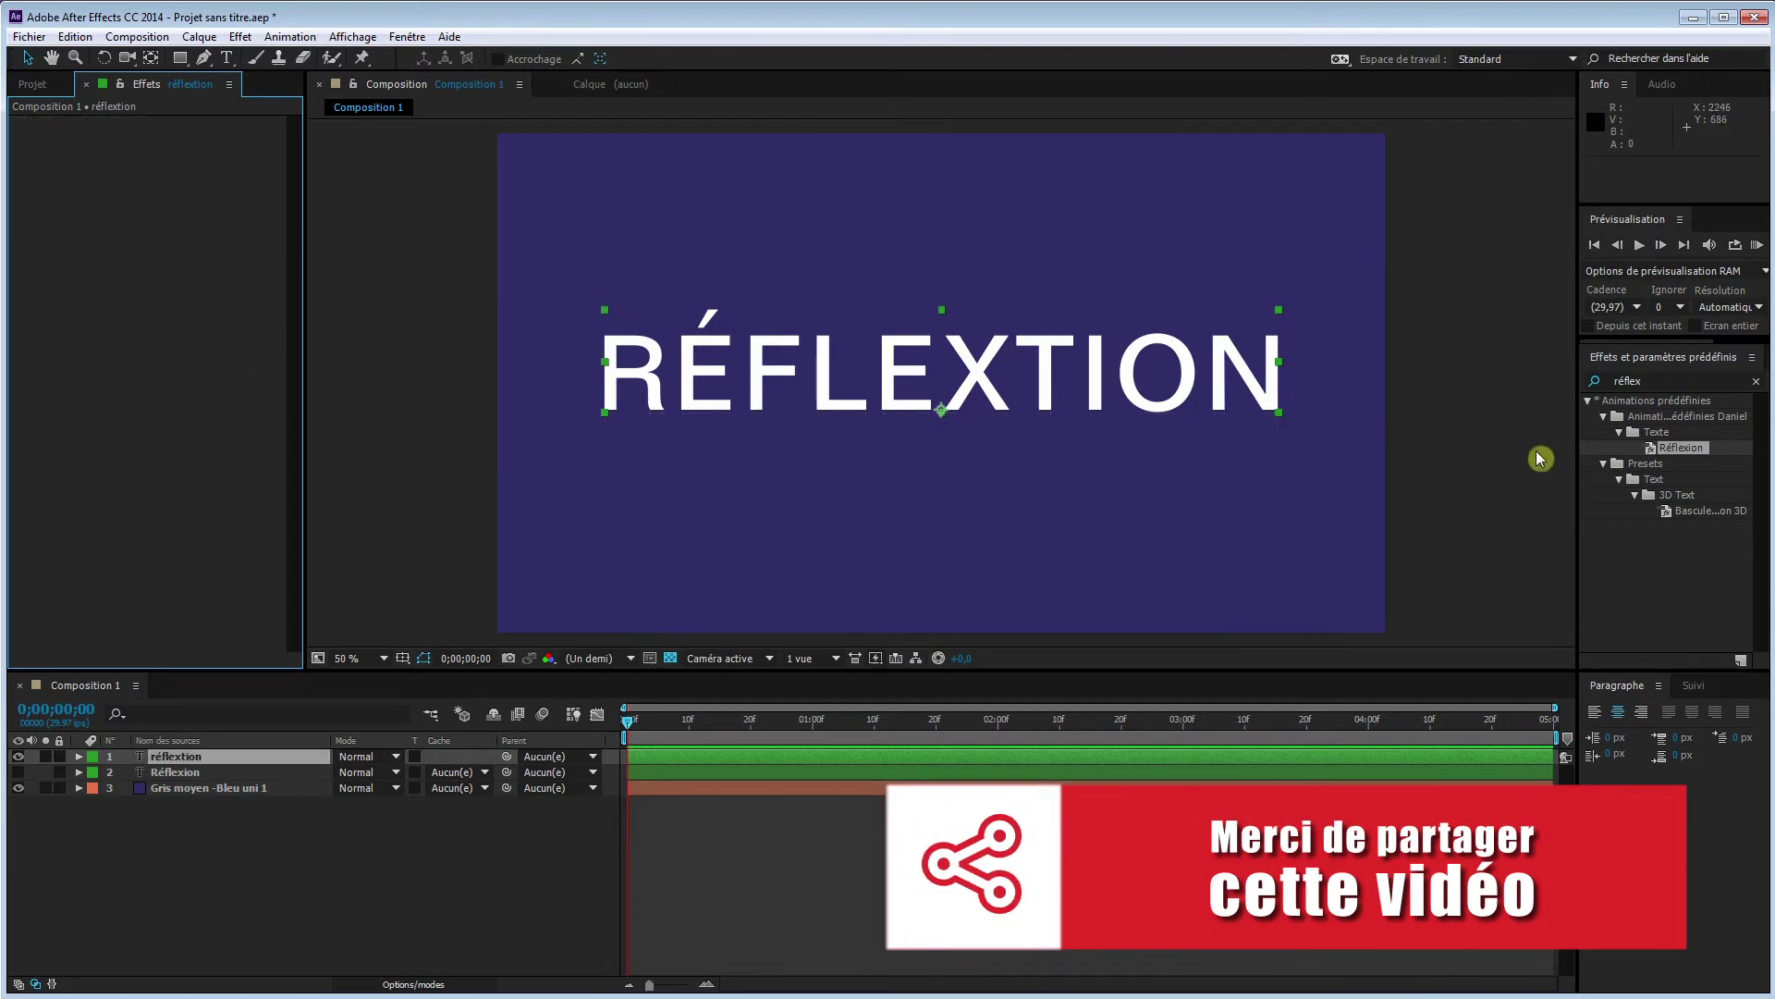
left_click_drag(1678, 452, 803, 376)
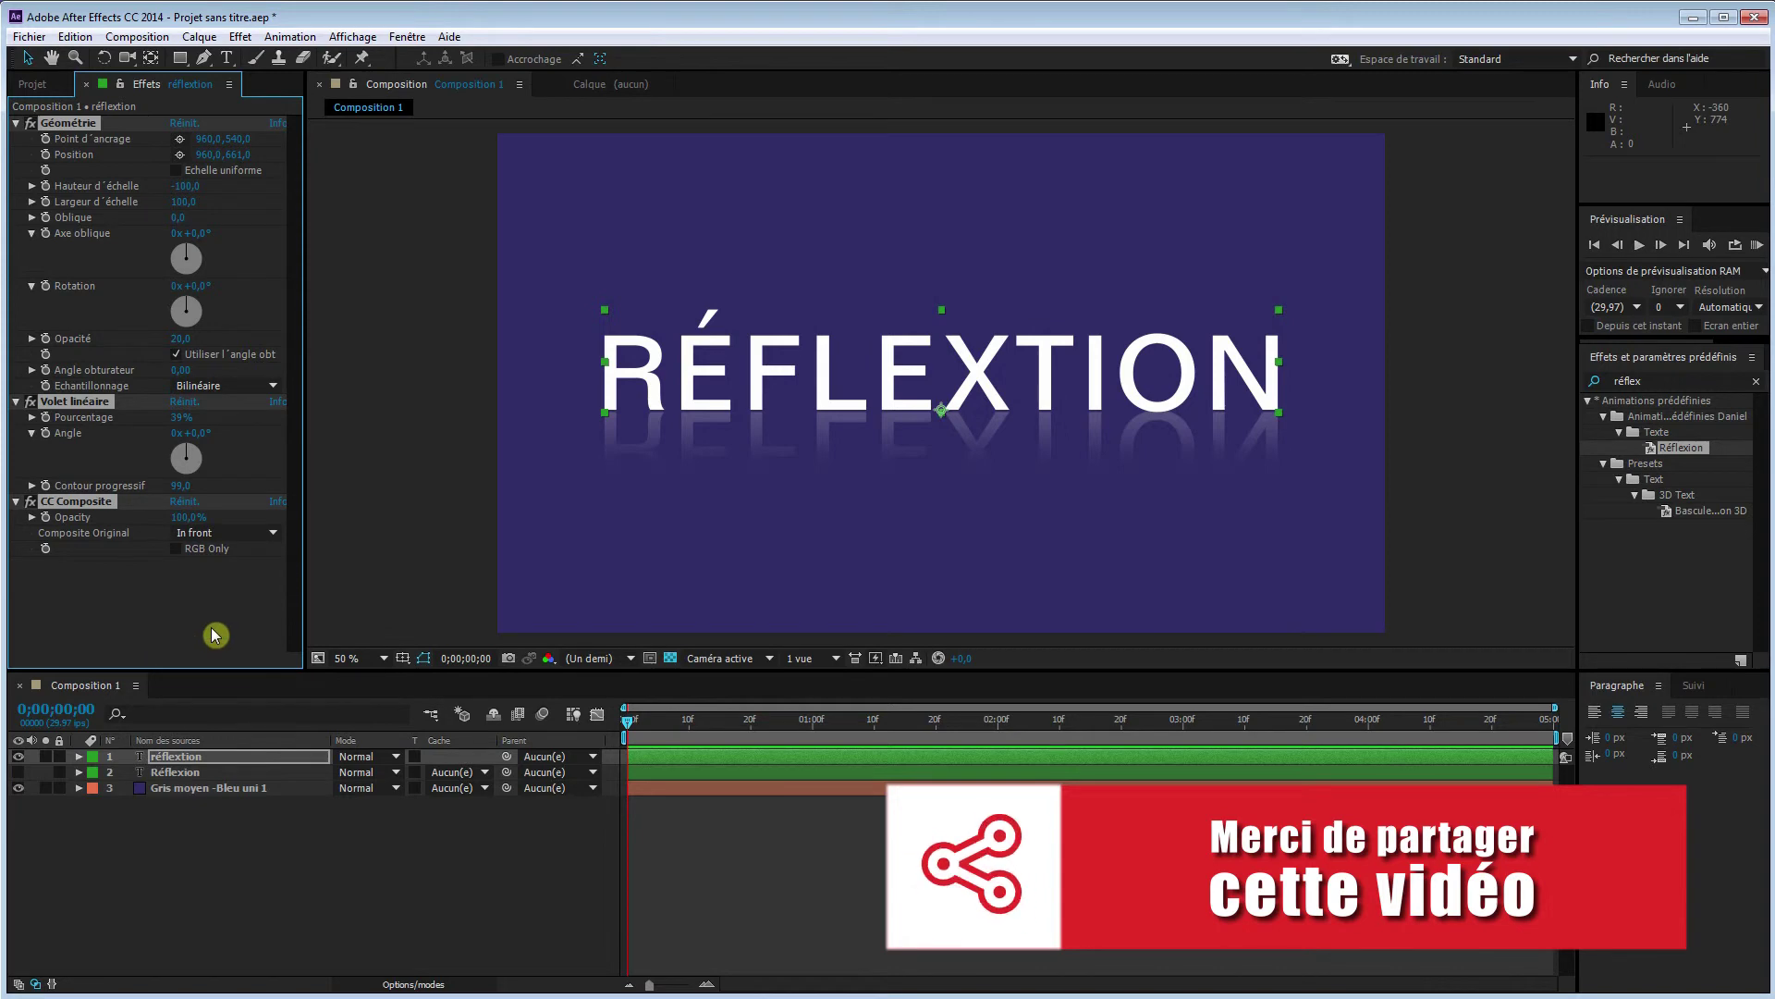